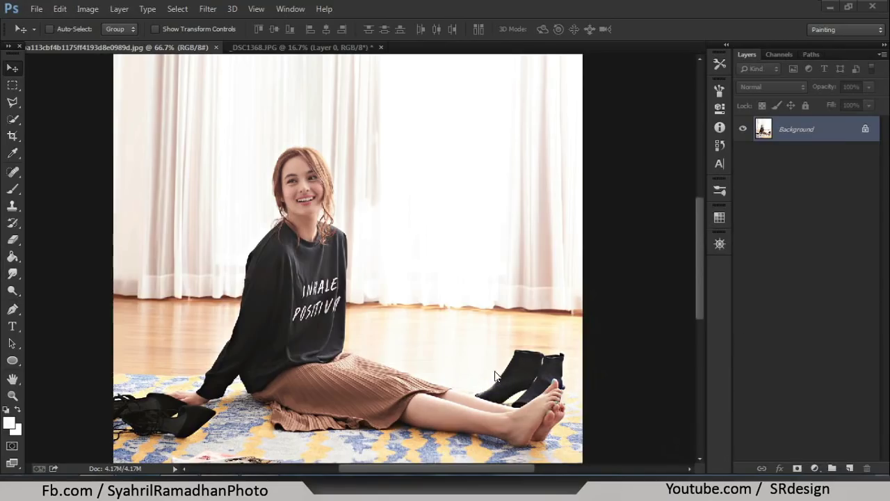
# Try moving the locked Background of the woman photo and dismiss the locked-layer warning.
pyautogui.click(12, 84)
pyautogui.click(12, 68)
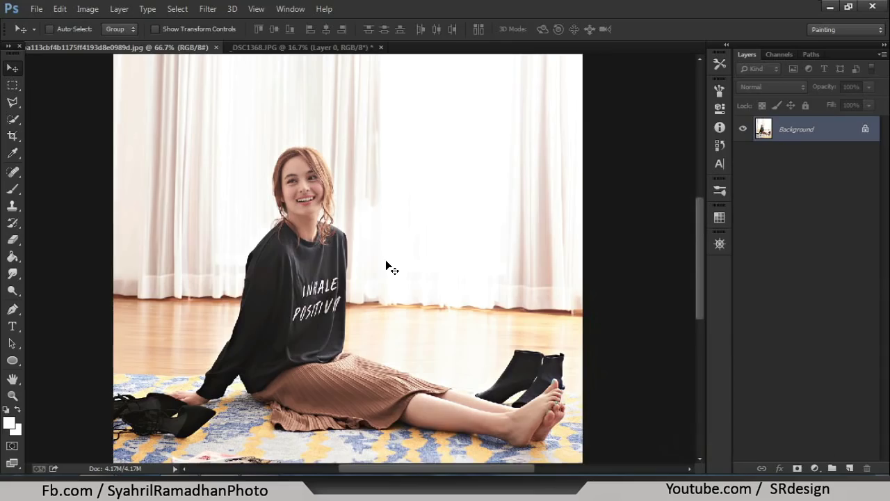
pyautogui.moveTo(376, 267); pyautogui.dragTo(371, 230)
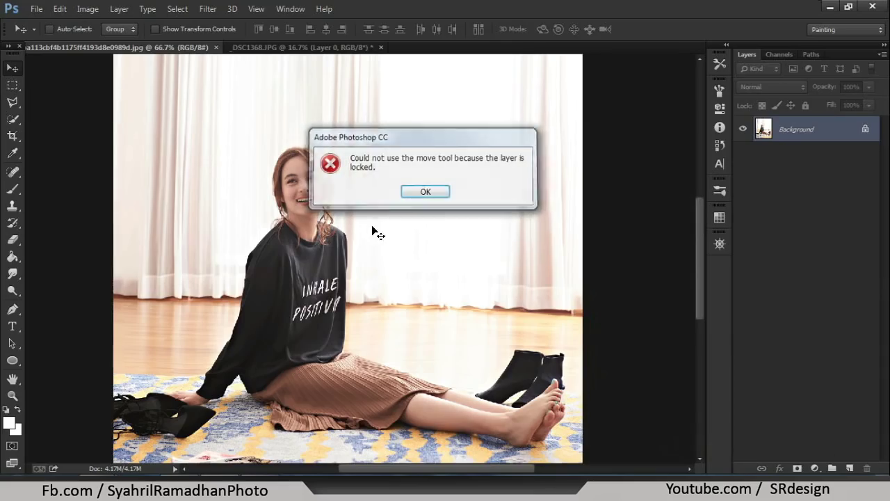
pyautogui.press('Return')
# Zoom in and out and pan around the seated woman's photo.
pyautogui.hotkey('ctrl', '+')
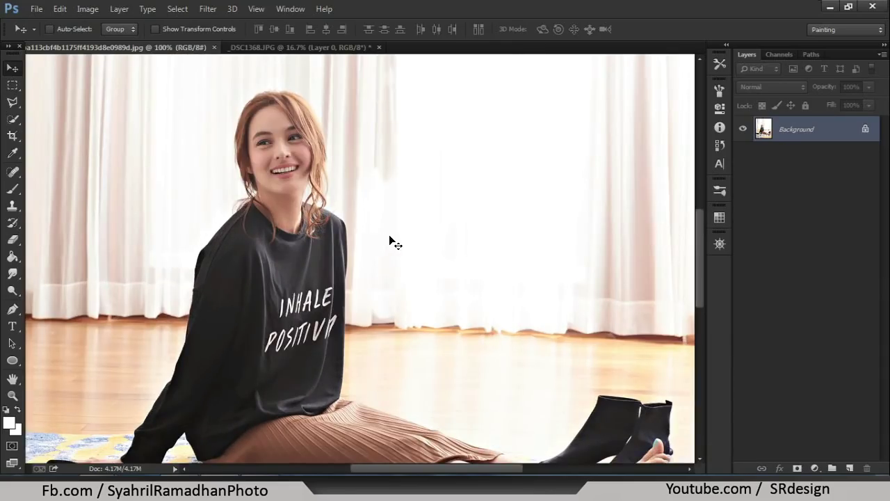
pyautogui.hotkey('ctrl', '-')
pyautogui.hotkey('ctrl', '+')
pyautogui.press('h')
pyautogui.scroll(-3, 389, 282)
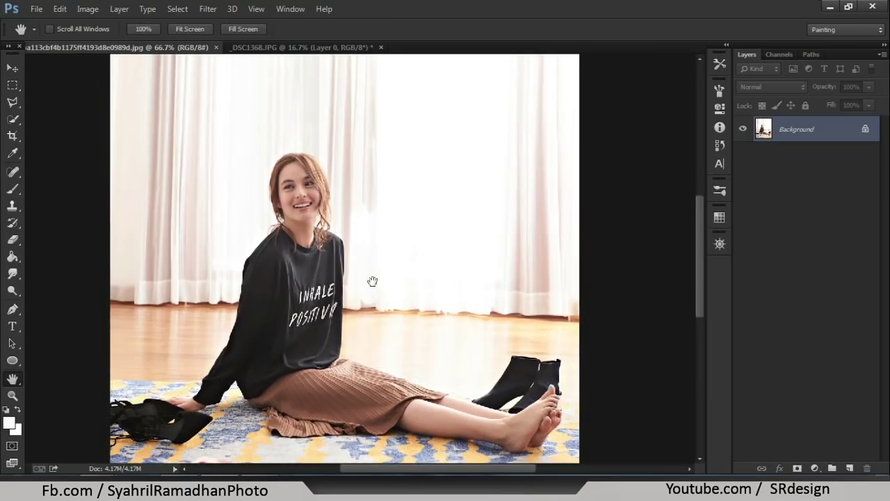
pyautogui.scroll(1, 364, 246)
pyautogui.scroll(-1, 363, 254)
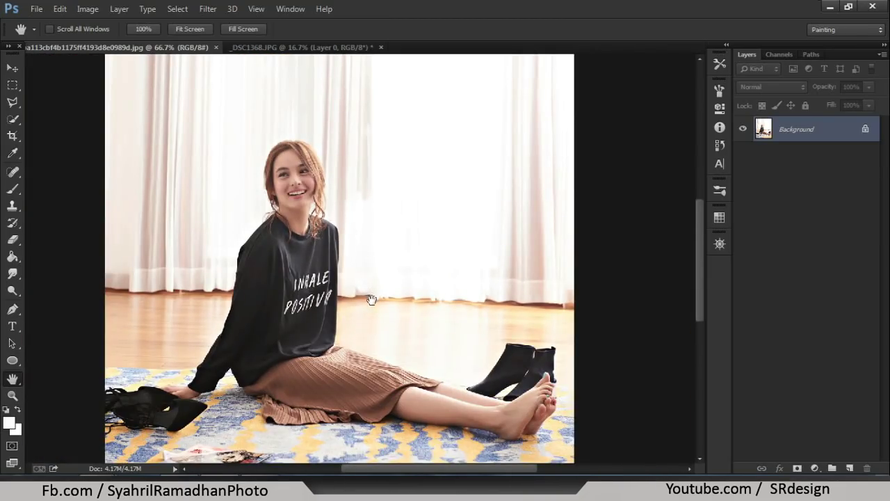
# Finish panning the woman photo and bring up _DSC1368.JPG of the kneeling man.
pyautogui.moveTo(371, 299)
pyautogui.mouseDown()
pyautogui.moveTo(368, 267)
pyautogui.moveTo(414, 400)
pyautogui.mouseUp()
pyautogui.scroll(1, 372, 283)
pyautogui.scroll(1, 397, 313)
pyautogui.scroll(-1, 376, 271)
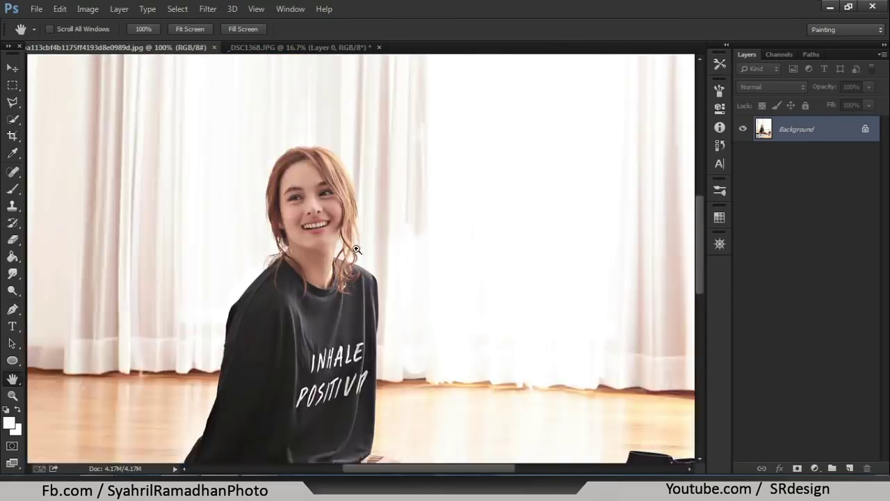
pyautogui.scroll(-1, 347, 237)
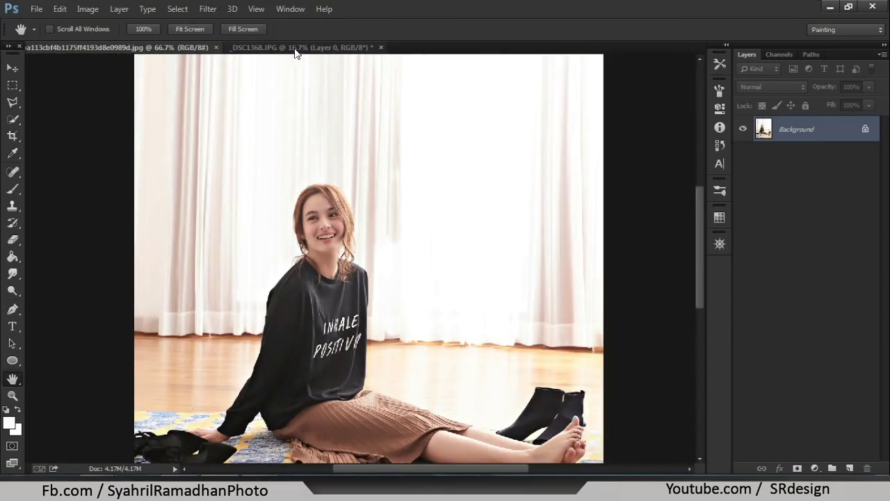
pyautogui.click(304, 47)
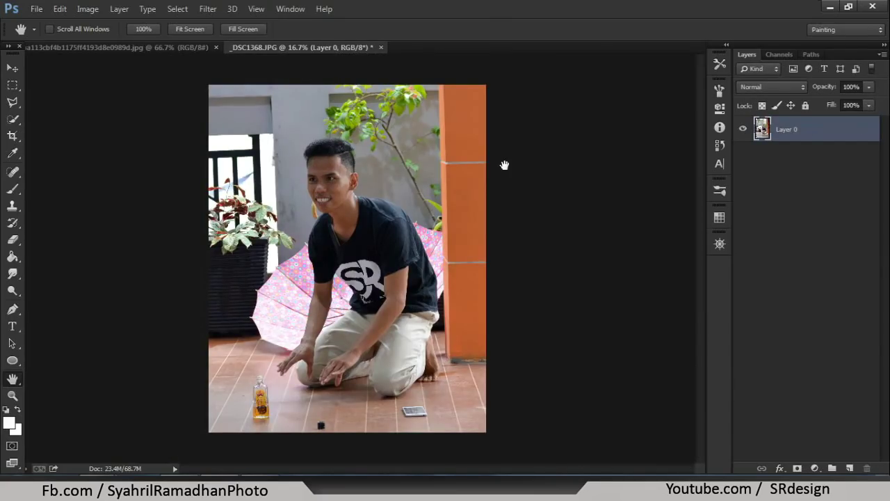
# Pan around the kneeling man photo, then glance at the seated woman photo.
pyautogui.scroll(1, 461, 208)
pyautogui.moveTo(455, 223)
pyautogui.mouseDown()
pyautogui.moveTo(441, 104)
pyautogui.moveTo(446, 223)
pyautogui.mouseUp()
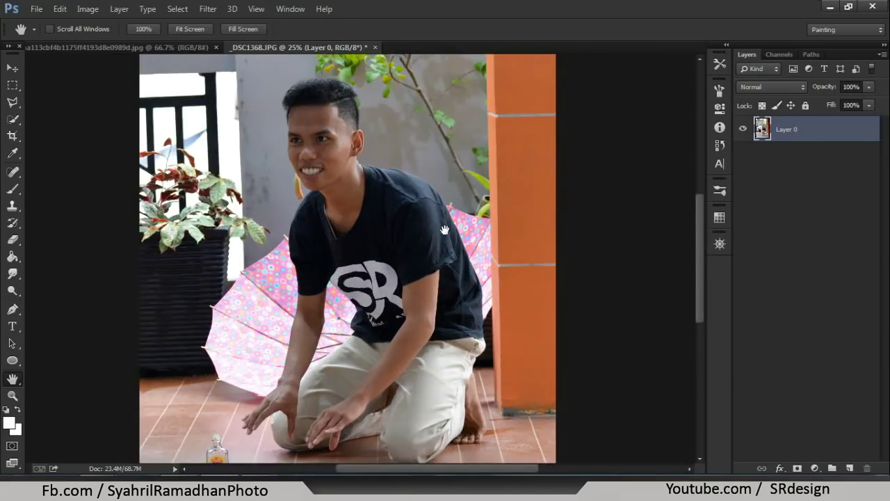
pyautogui.moveTo(444, 230)
pyautogui.mouseDown()
pyautogui.moveTo(456, 308)
pyautogui.moveTo(426, 335)
pyautogui.mouseUp()
pyautogui.click(179, 46)
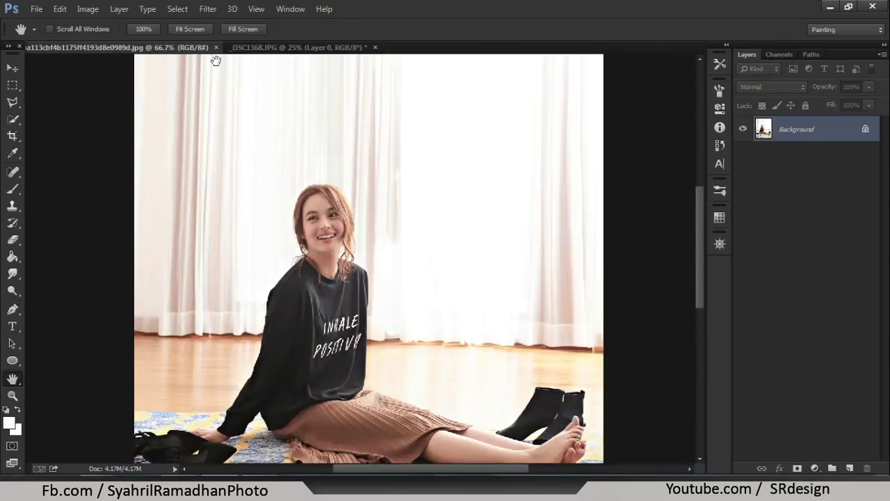
pyautogui.scroll(5, 345, 155)
# Compare both photos, leaving the man's face positioned near the top of his view.
pyautogui.click(321, 47)
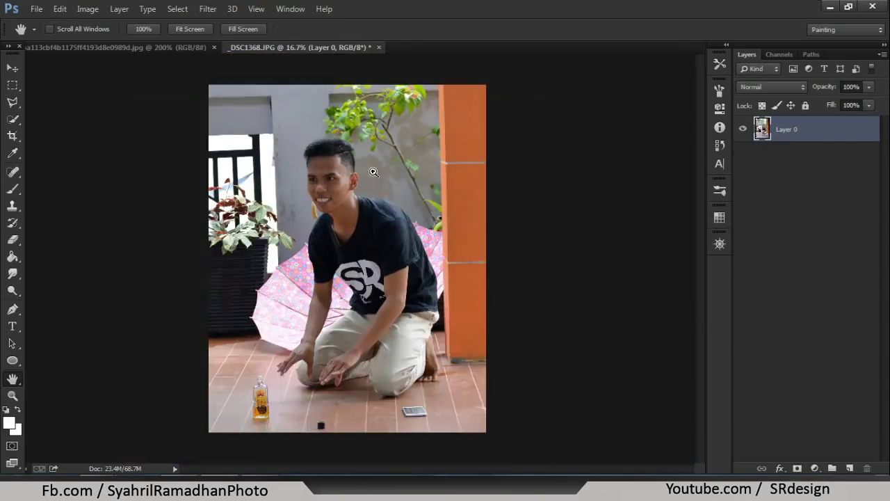
pyautogui.scroll(3, 329, 238)
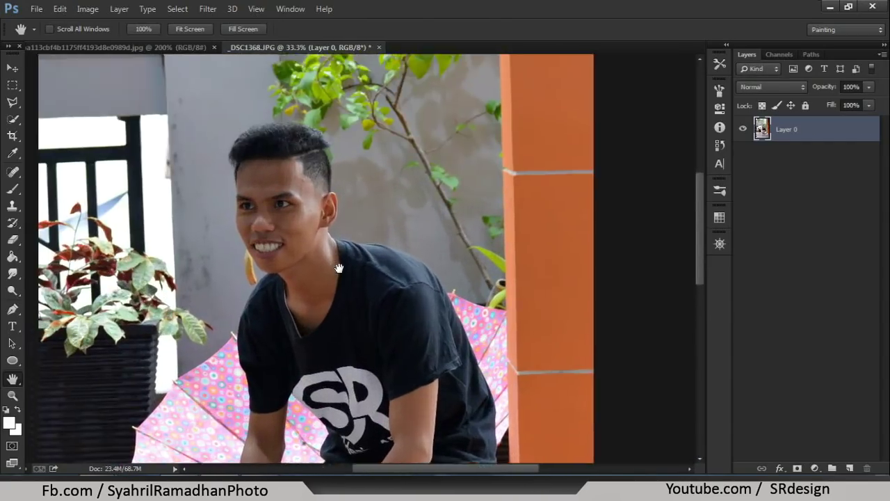
pyautogui.scroll(-2, 329, 237)
pyautogui.scroll(-1, 352, 153)
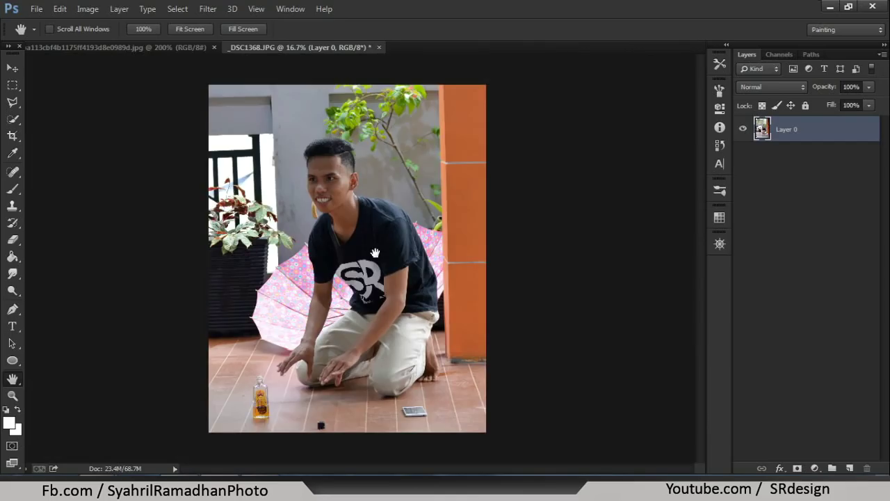
pyautogui.scroll(1, 351, 153)
pyautogui.moveTo(352, 153)
pyautogui.mouseDown()
pyautogui.moveTo(381, 296)
pyautogui.moveTo(362, 241)
pyautogui.mouseUp()
pyautogui.scroll(-1, 362, 241)
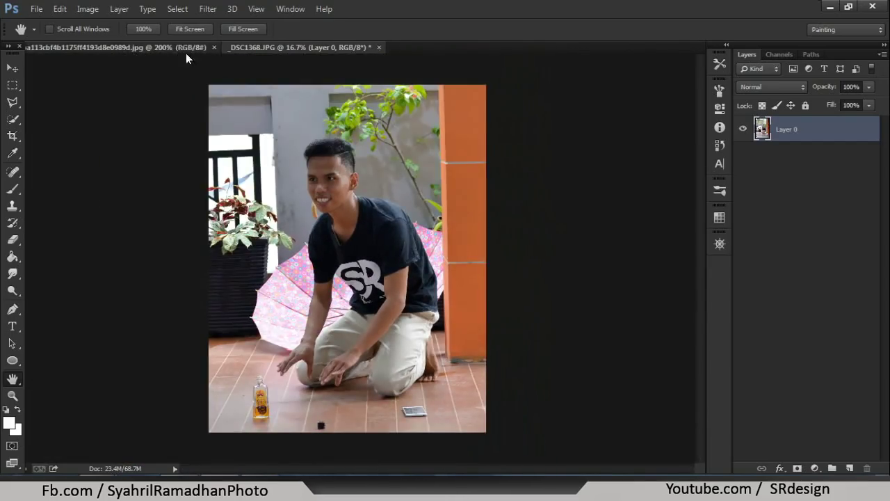
pyautogui.click(186, 47)
pyautogui.click(258, 48)
pyautogui.scroll(1, 361, 255)
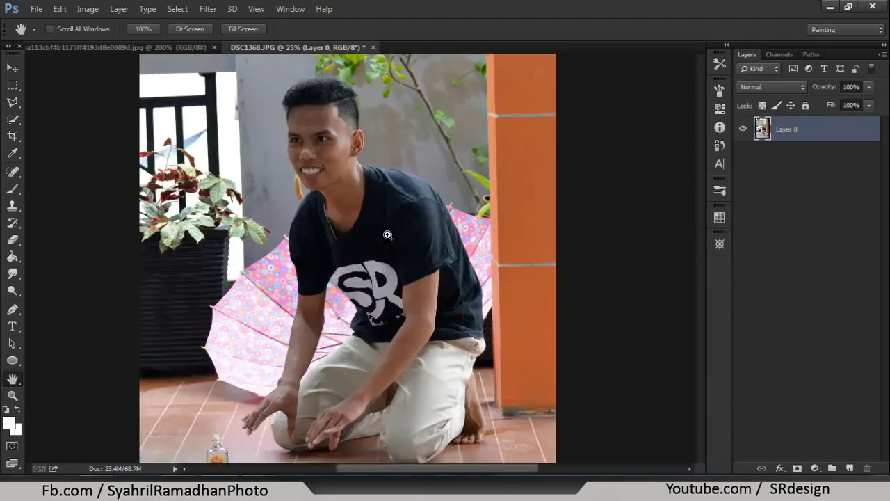
pyautogui.moveTo(392, 220)
pyautogui.mouseDown()
pyautogui.moveTo(372, 143)
pyautogui.moveTo(367, 199)
pyautogui.moveTo(328, 183)
pyautogui.moveTo(299, 252)
pyautogui.moveTo(372, 296)
pyautogui.moveTo(318, 178)
pyautogui.moveTo(411, 264)
pyautogui.moveTo(393, 260)
pyautogui.moveTo(227, 120)
pyautogui.mouseUp()
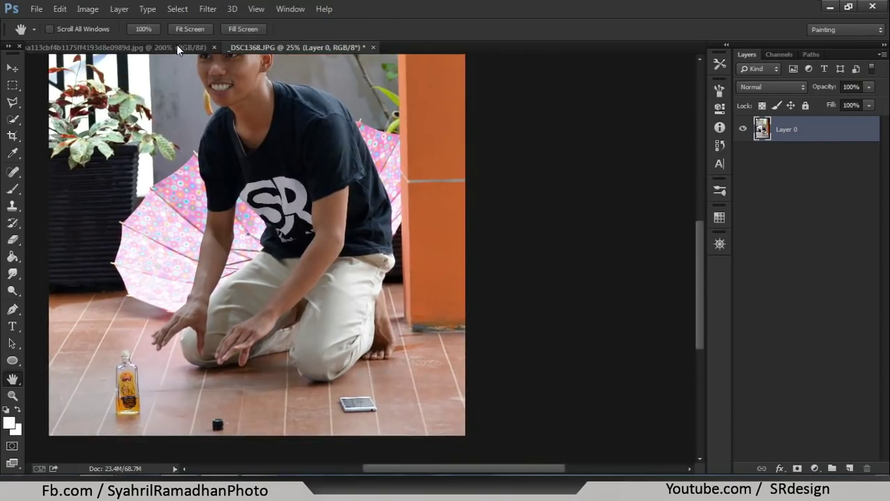
# Frame the seated woman's legs and boots at 200% zoom.
pyautogui.click(177, 46)
pyautogui.moveTo(480, 383); pyautogui.dragTo(347, 155)
pyautogui.hotkey('ctrl', '-')
pyautogui.hotkey('ctrl', '-')
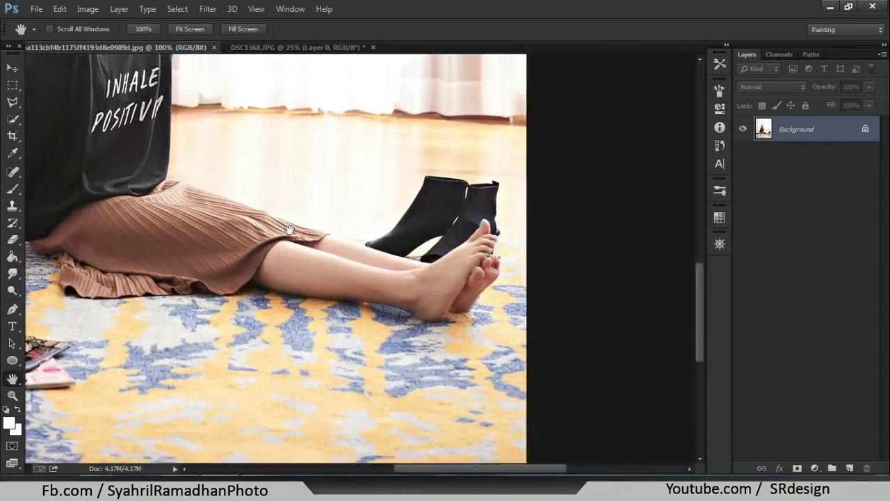
pyautogui.hotkey('ctrl', '+')
pyautogui.hotkey('ctrl', '+')
pyautogui.hotkey('ctrl', '-')
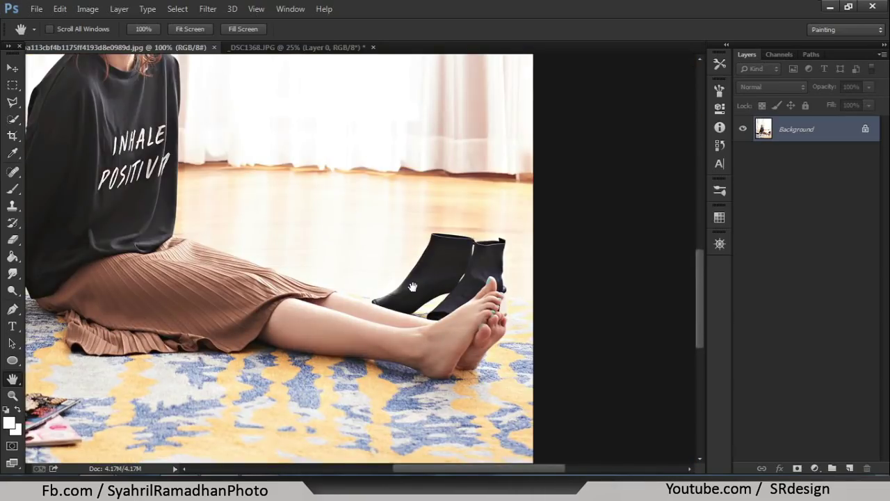
pyautogui.scroll(-3, 381, 249)
pyautogui.hotkey('ctrl', '+')
pyautogui.scroll(3, 341, 250)
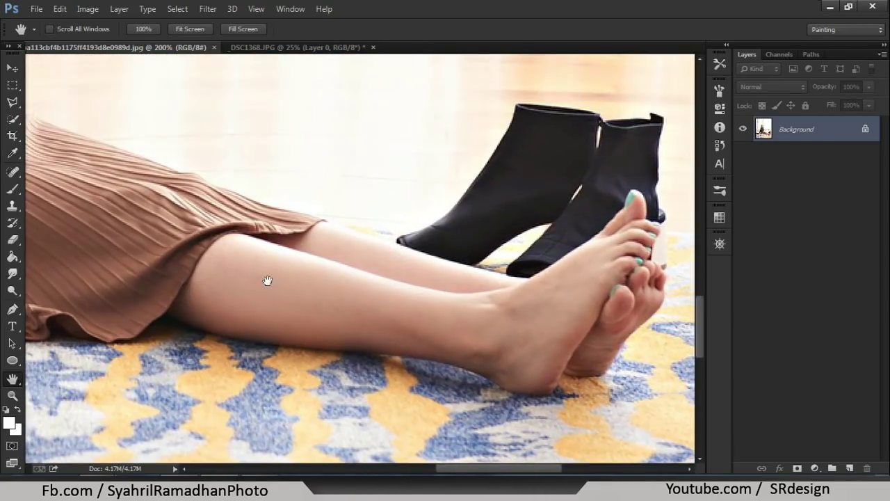
# Remove the stray pen point accidentally placed on the woman's leg.
pyautogui.press('p')
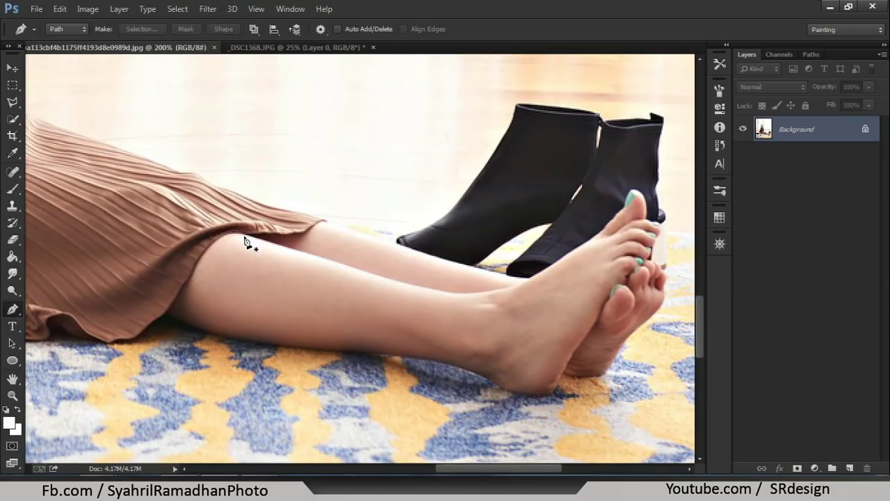
pyautogui.click(244, 237)
pyautogui.rightClick(283, 114)
pyautogui.click(319, 127)
# Zoom the kneeling man photo in on his feet, ready for the Pen tool.
pyautogui.click(302, 46)
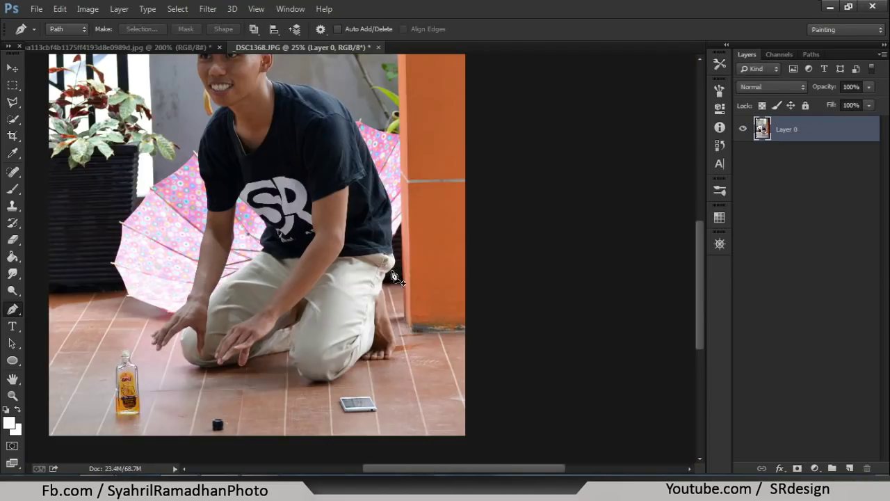
pyautogui.hotkey('ctrl', '+')
pyautogui.press('h')
pyautogui.moveTo(410, 368); pyautogui.dragTo(371, 193)
pyautogui.hotkey('ctrl', '+')
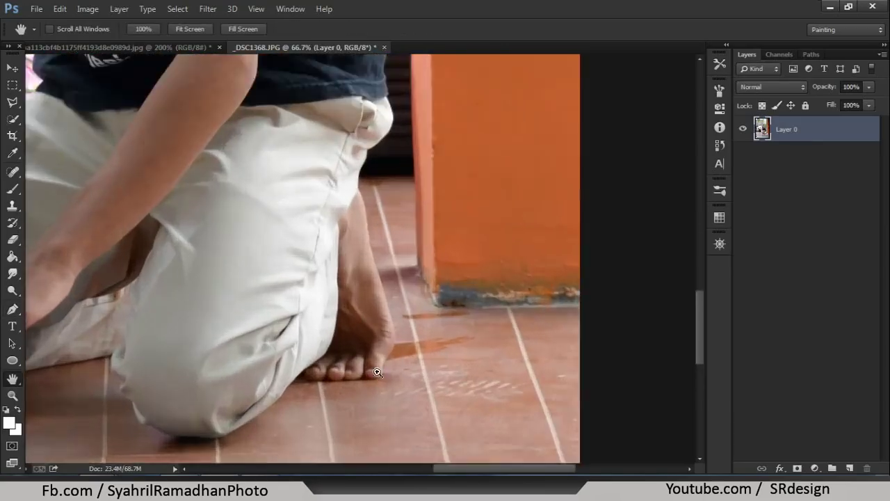
pyautogui.press('p')
# Start the path at the man's toe and trace up his foot and leg at 200%.
pyautogui.click(359, 324)
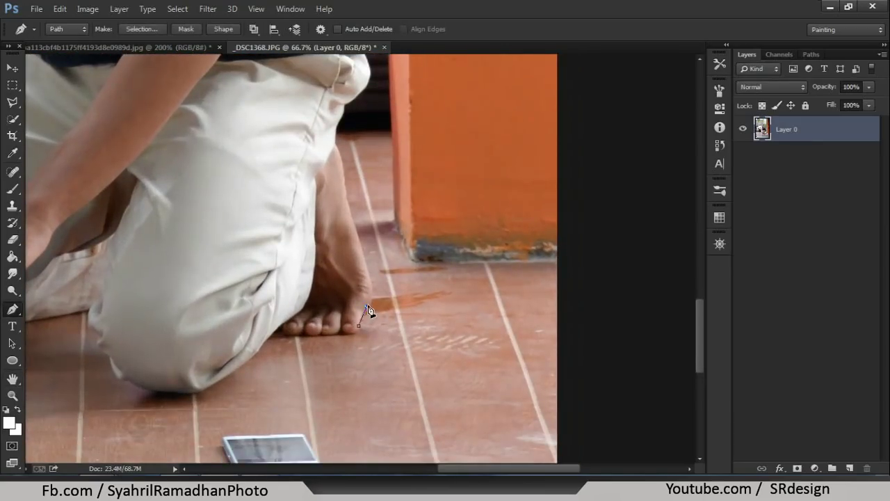
pyautogui.click(367, 270)
pyautogui.click(360, 250)
pyautogui.moveTo(341, 171); pyautogui.dragTo(338, 150)
pyautogui.hotkey('ctrl', '+')
pyautogui.moveTo(419, 277); pyautogui.dragTo(370, 363)
pyautogui.hotkey('ctrl', '+')
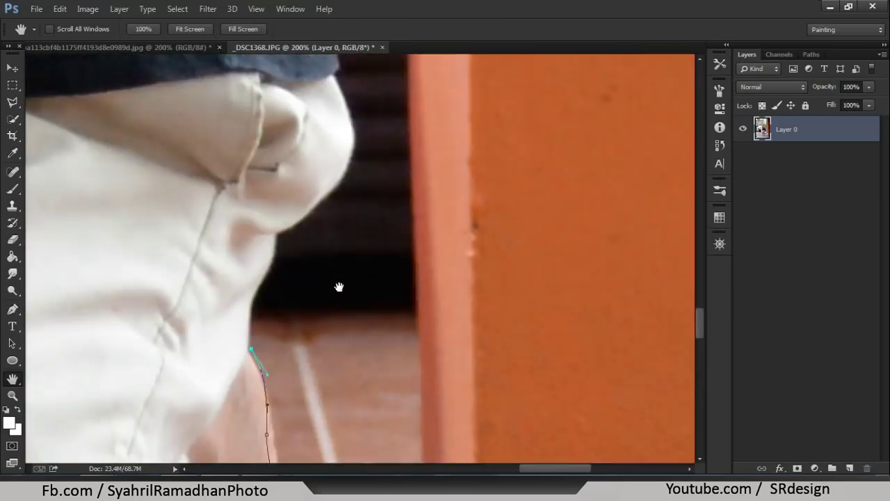
pyautogui.press('p')
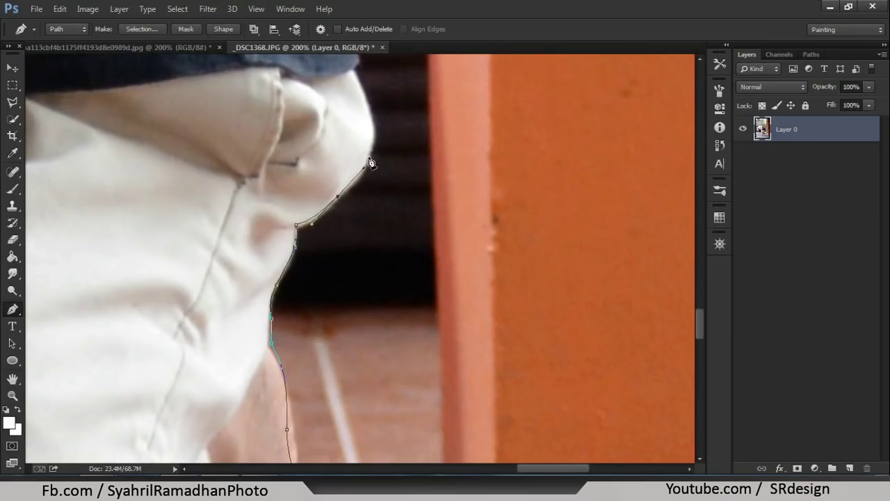
# Continue the path up the trouser edge, along the shoulder and up the neck.
pyautogui.moveTo(357, 70); pyautogui.dragTo(322, 341)
pyautogui.moveTo(314, 255)
pyautogui.mouseDown()
pyautogui.moveTo(329, 277)
pyautogui.moveTo(324, 234)
pyautogui.mouseUp()
pyautogui.moveTo(292, 148)
pyautogui.mouseDown()
pyautogui.moveTo(318, 204)
pyautogui.moveTo(294, 191)
pyautogui.moveTo(168, 178)
pyautogui.moveTo(397, 234)
pyautogui.mouseUp()
pyautogui.moveTo(235, 201); pyautogui.dragTo(206, 170)
pyautogui.click(207, 138)
pyautogui.moveTo(264, 87); pyautogui.dragTo(298, 246)
# Trace the path around the man's ear and down his hairline beside the eye.
pyautogui.click(291, 222)
pyautogui.click(294, 123)
pyautogui.moveTo(257, 87)
pyautogui.mouseDown()
pyautogui.moveTo(235, 94)
pyautogui.moveTo(338, 242)
pyautogui.moveTo(372, 232)
pyautogui.moveTo(141, 141)
pyautogui.moveTo(197, 204)
pyautogui.mouseUp()
pyautogui.click(197, 181)
pyautogui.click(195, 202)
pyautogui.click(214, 233)
pyautogui.click(220, 261)
pyautogui.moveTo(226, 337); pyautogui.dragTo(253, 191)
pyautogui.click(253, 191)
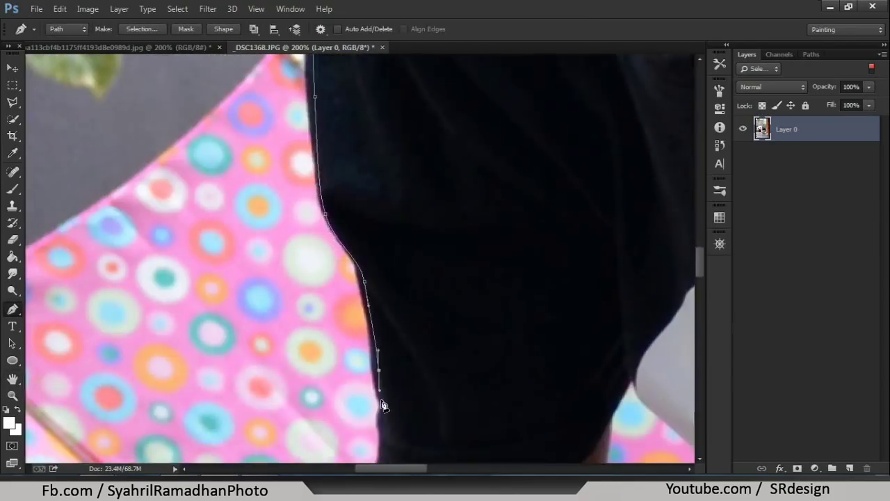
# Extend the path around the man's wrist, hand and fingertips.
pyautogui.moveTo(382, 408)
pyautogui.mouseDown()
pyautogui.moveTo(378, 288)
pyautogui.moveTo(366, 264)
pyautogui.moveTo(373, 125)
pyautogui.mouseUp()
pyautogui.moveTo(334, 378); pyautogui.dragTo(326, 269)
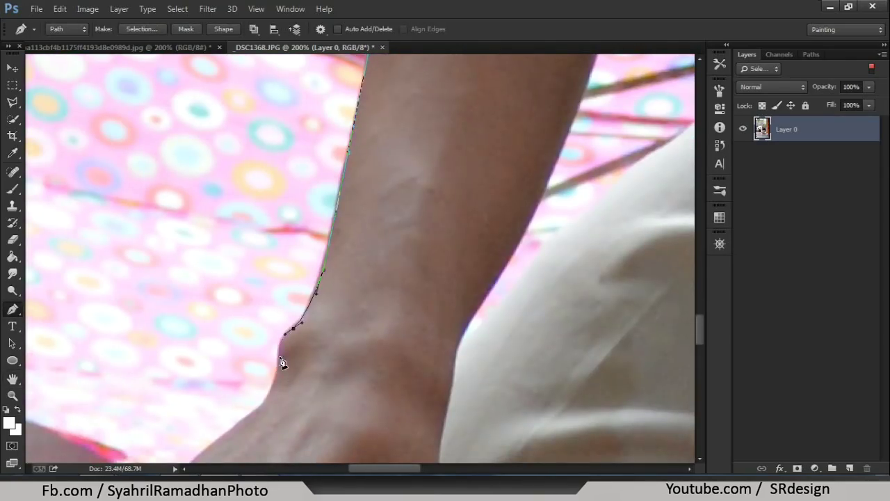
pyautogui.moveTo(225, 436); pyautogui.dragTo(281, 285)
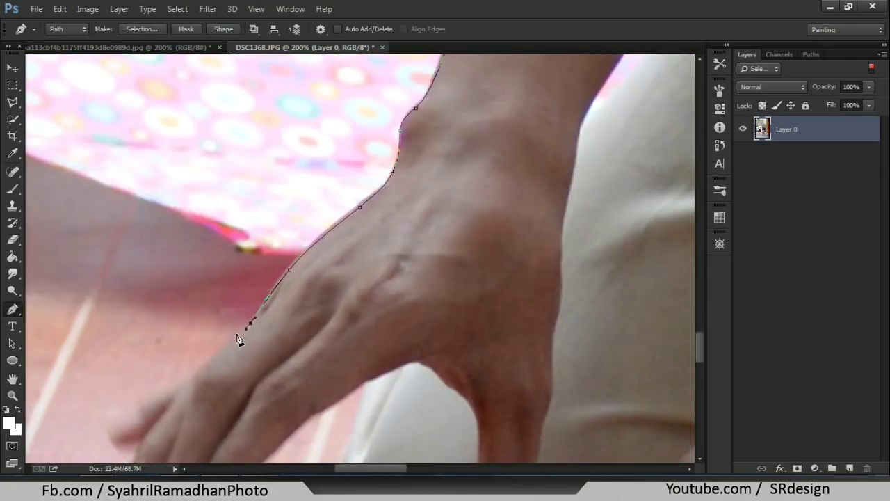
pyautogui.moveTo(245, 327); pyautogui.dragTo(335, 185)
pyautogui.click(201, 279)
pyautogui.moveTo(206, 304); pyautogui.dragTo(230, 298)
pyautogui.click(210, 334)
pyautogui.click(211, 364)
pyautogui.moveTo(244, 353); pyautogui.dragTo(239, 385)
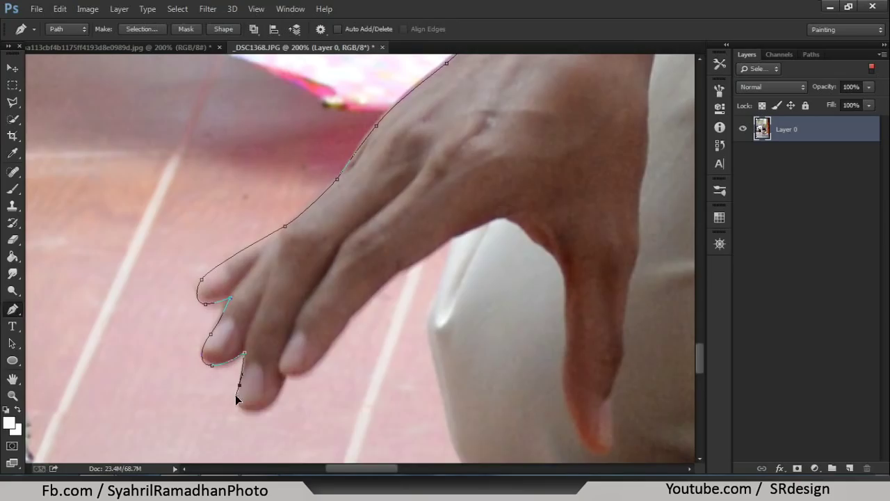
# Trace the path along the knee edge and its bottom toward the feet.
pyautogui.click(409, 265)
pyautogui.click(456, 238)
pyautogui.click(434, 299)
pyautogui.click(453, 433)
pyautogui.hotkey('ctrl', '-')
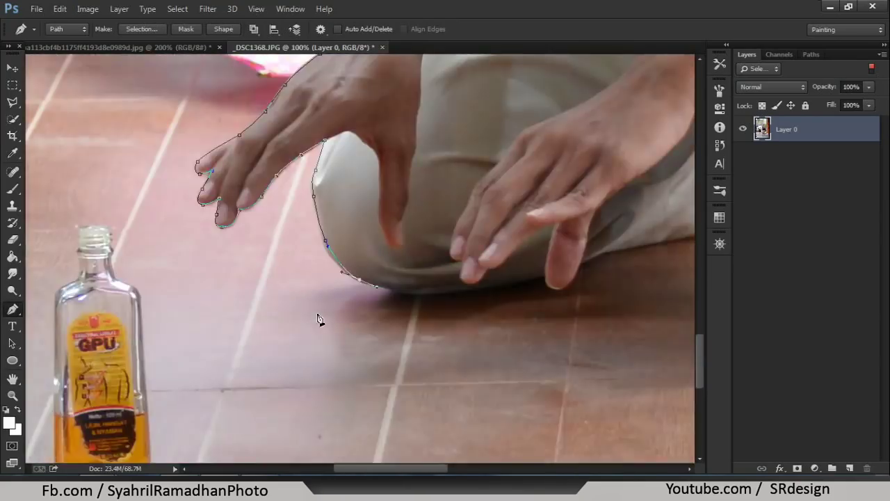
pyautogui.hotkey('ctrl', '-')
pyautogui.moveTo(401, 288)
pyautogui.mouseDown()
pyautogui.moveTo(215, 338)
pyautogui.moveTo(300, 357)
pyautogui.mouseUp()
pyautogui.hotkey('ctrl', '+')
pyautogui.moveTo(477, 297); pyautogui.dragTo(498, 339)
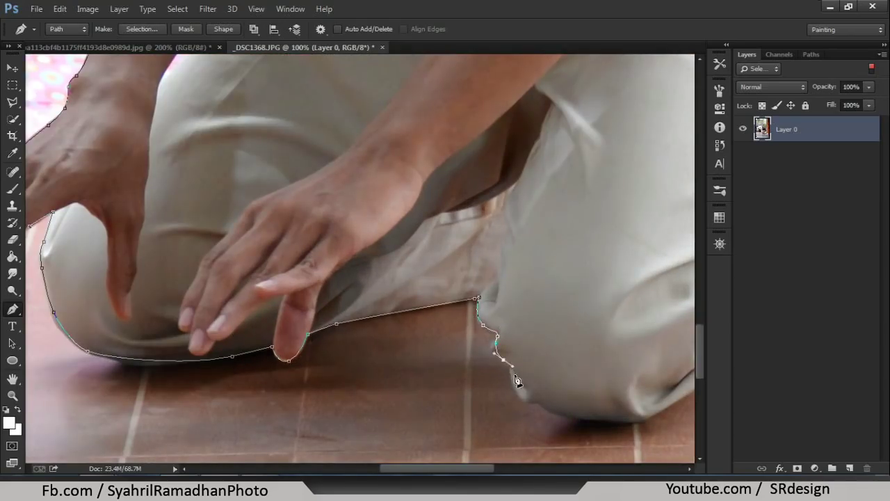
pyautogui.moveTo(557, 421); pyautogui.dragTo(341, 302)
pyautogui.moveTo(393, 300); pyautogui.dragTo(424, 295)
pyautogui.moveTo(520, 237); pyautogui.dragTo(546, 206)
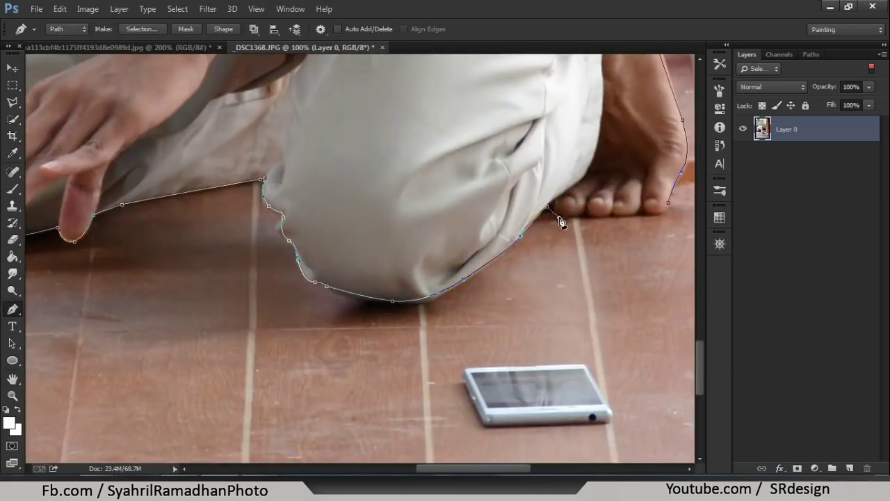
# Pan over the arm and trousers, then zoom out to see the whole photo.
pyautogui.moveTo(334, 159); pyautogui.dragTo(496, 274)
pyautogui.moveTo(209, 208); pyautogui.dragTo(340, 334)
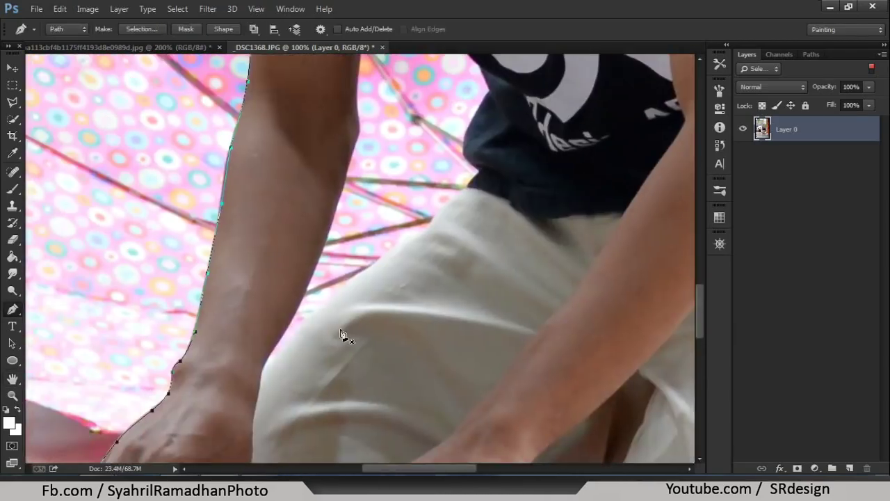
pyautogui.scroll(5, 353, 148)
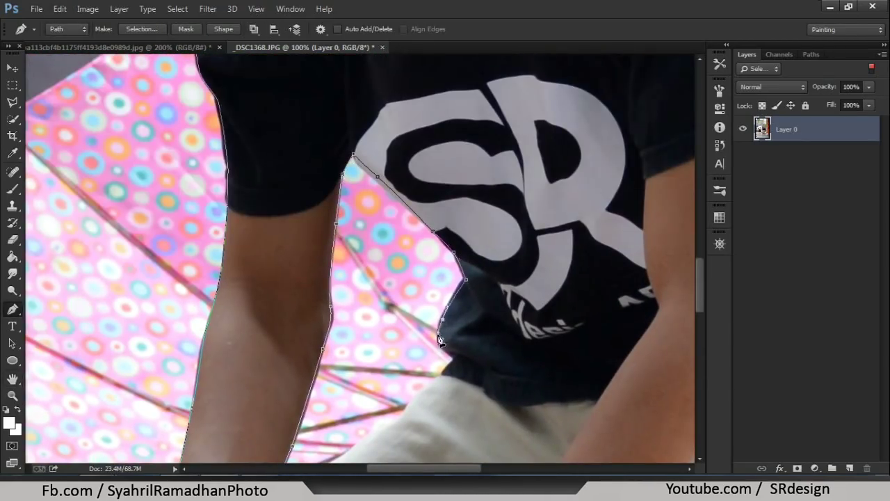
pyautogui.moveTo(399, 426); pyautogui.dragTo(457, 304)
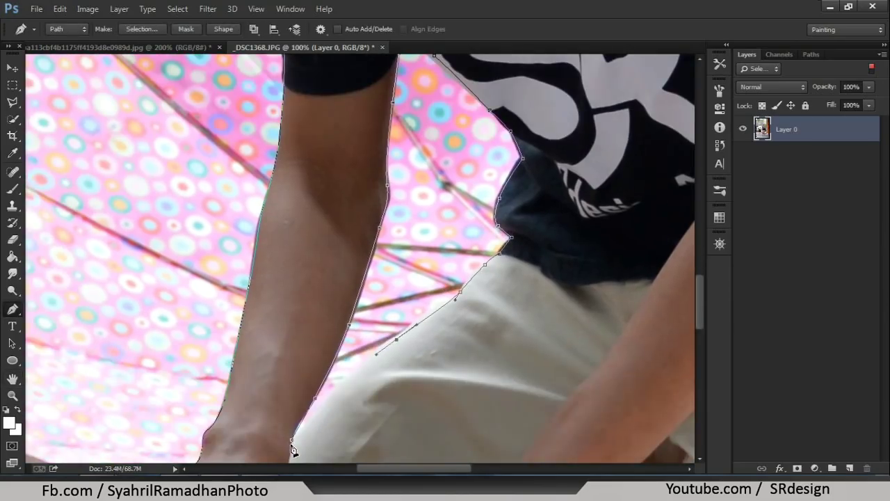
pyautogui.scroll(-2, 278, 431)
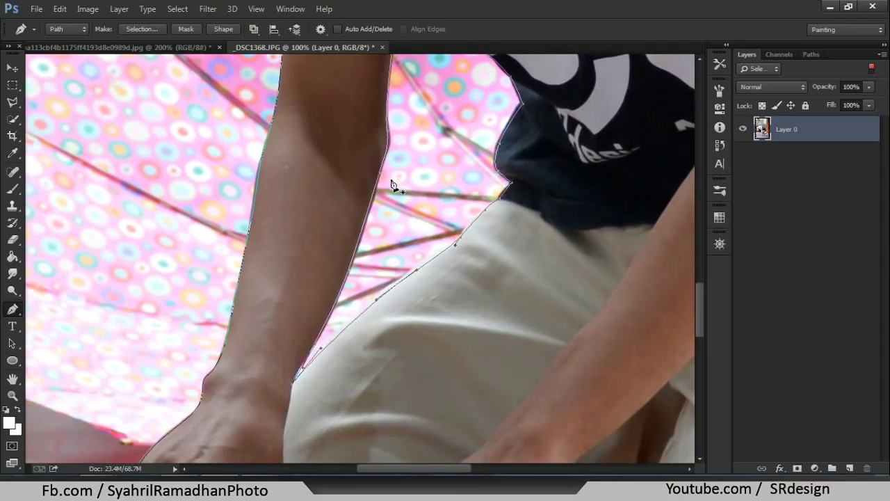
pyautogui.scroll(-5, 378, 181)
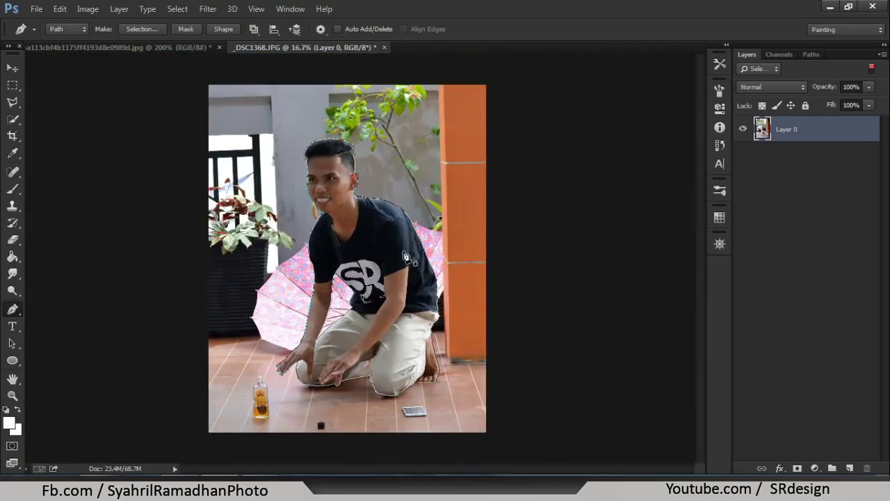
# Convert the traced path around the man into a selection with Make Selection.
pyautogui.rightClick(394, 179)
pyautogui.click(424, 214)
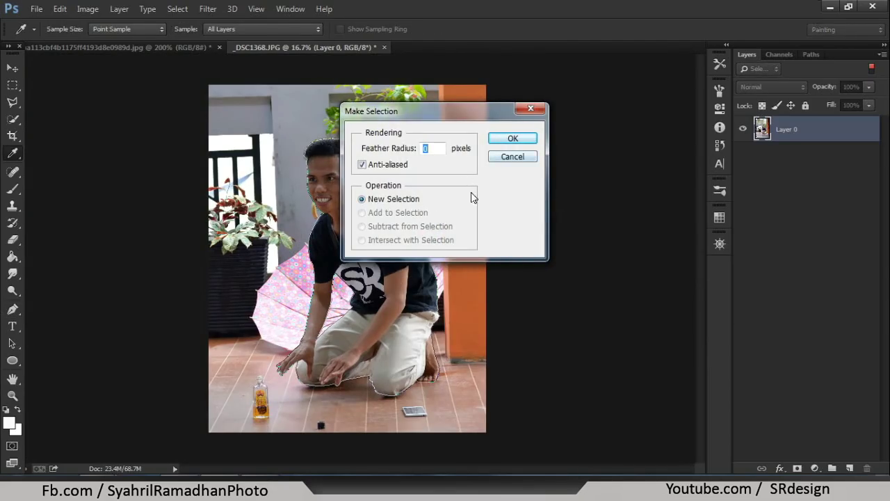
pyautogui.click(493, 158)
pyautogui.rightClick(382, 180)
pyautogui.click(431, 213)
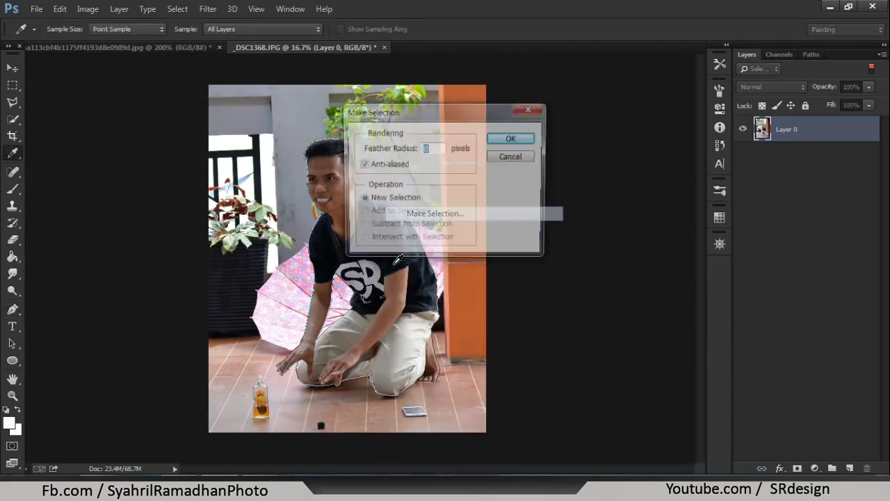
pyautogui.press('Return')
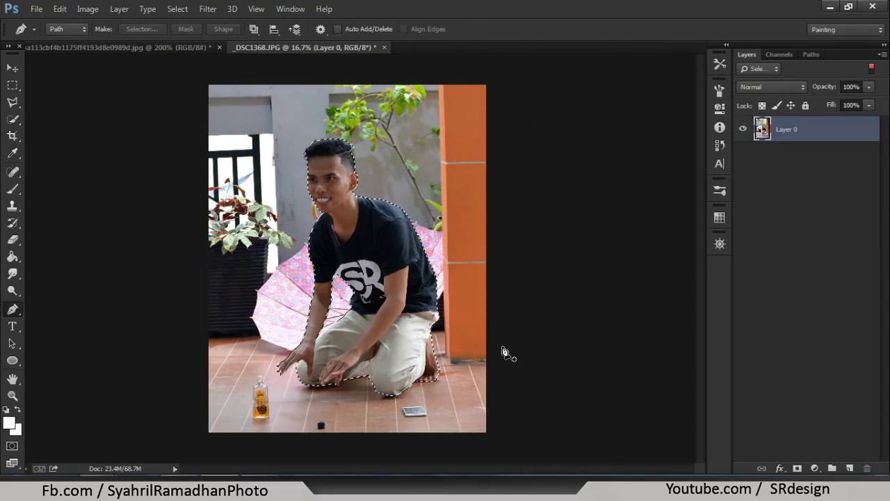
# Add a layer mask to hide the background and drag the man into the woman's photo.
pyautogui.click(798, 469)
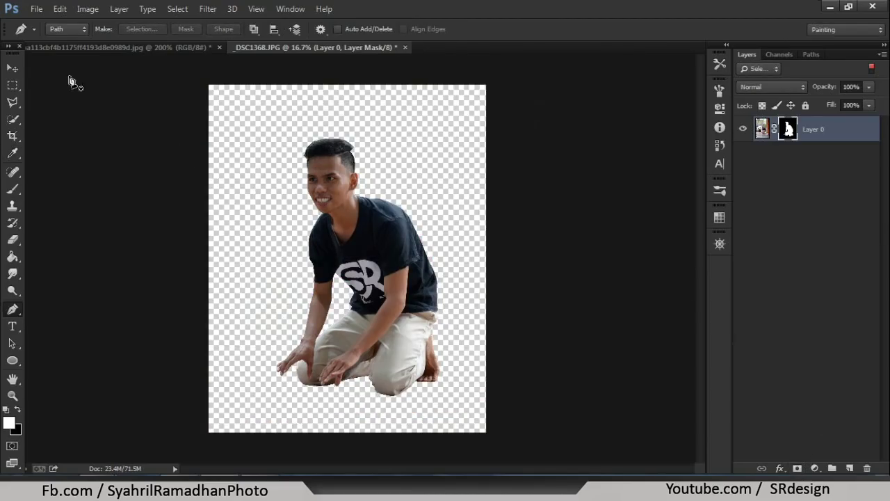
pyautogui.press('v')
pyautogui.moveTo(354, 244)
pyautogui.mouseDown()
pyautogui.moveTo(344, 223)
pyautogui.moveTo(384, 337)
pyautogui.mouseUp()
# Fit the woman's photo in view and make the man's layer active.
pyautogui.hotkey('ctrl', '-')
pyautogui.hotkey('ctrl', '-')
pyautogui.hotkey('ctrl', '-')
pyautogui.hotkey('ctrl', '-')
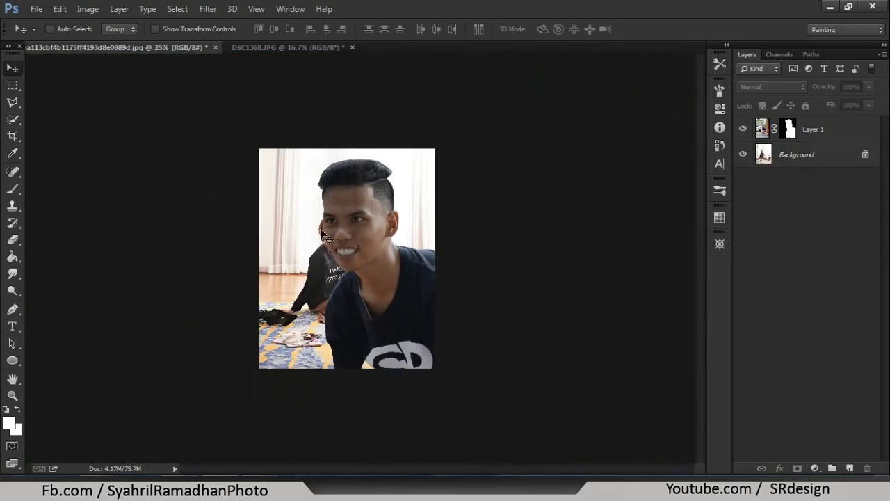
pyautogui.click(364, 250)
pyautogui.press('Return')
pyautogui.click(813, 132)
# Scale the man to 27.71% and position him so his hands rest on her legs.
pyautogui.hotkey('ctrl', 't')
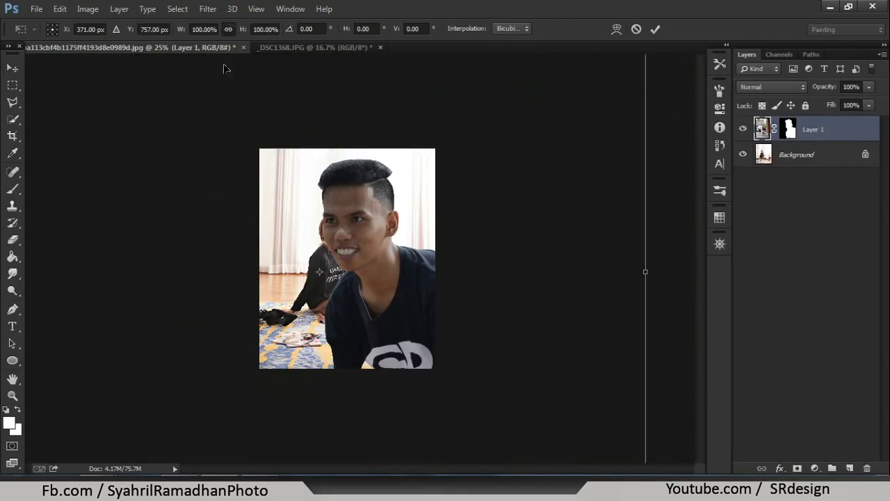
pyautogui.moveTo(181, 34)
pyautogui.mouseDown()
pyautogui.moveTo(122, 38)
pyautogui.moveTo(133, 39)
pyautogui.mouseUp()
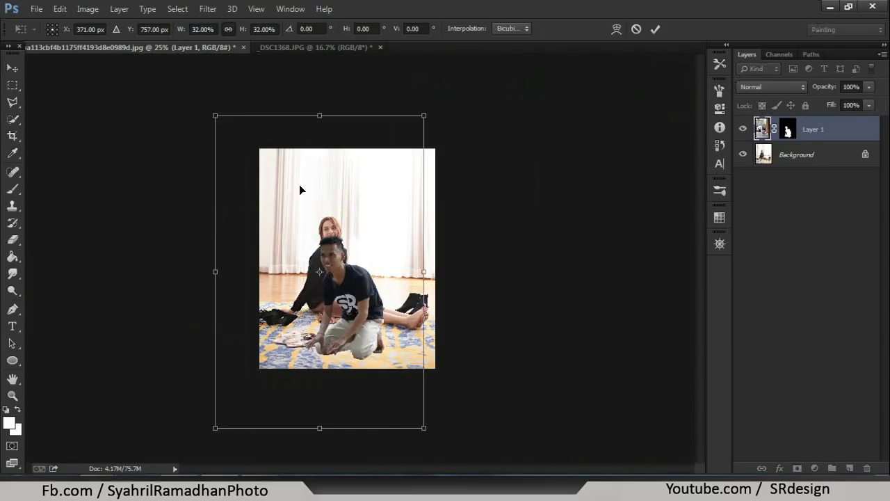
pyautogui.moveTo(300, 180); pyautogui.dragTo(335, 150)
pyautogui.hotkey('ctrl', '+')
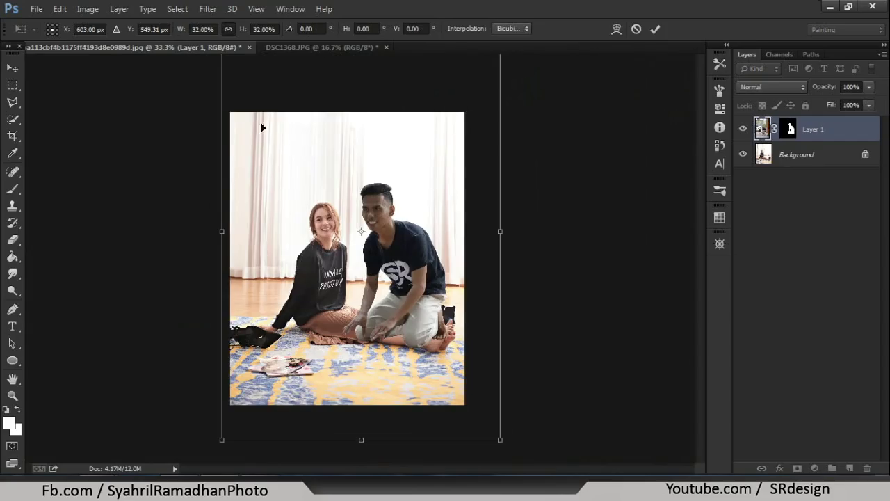
pyautogui.moveTo(222, 439); pyautogui.dragTo(248, 400)
pyautogui.moveTo(306, 339); pyautogui.dragTo(324, 364)
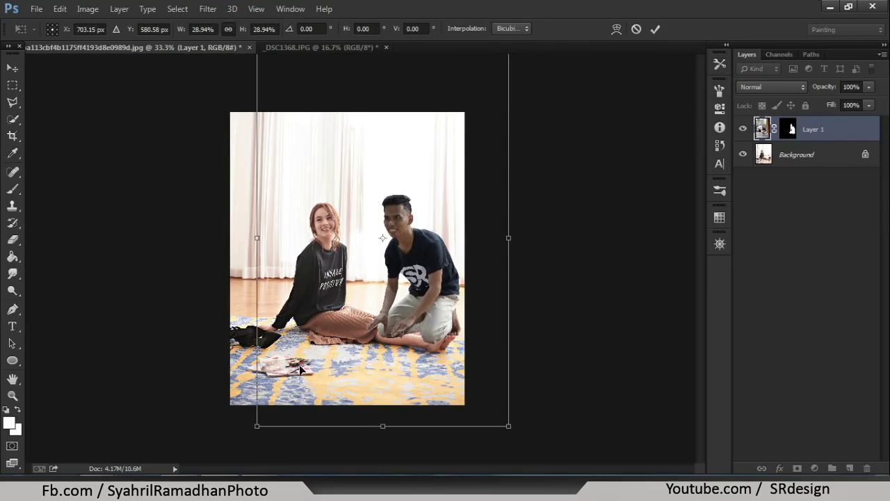
pyautogui.moveTo(256, 425)
pyautogui.mouseDown()
pyautogui.moveTo(305, 385)
pyautogui.moveTo(305, 395)
pyautogui.moveTo(344, 379)
pyautogui.moveTo(310, 388)
pyautogui.mouseUp()
pyautogui.moveTo(320, 381); pyautogui.dragTo(330, 379)
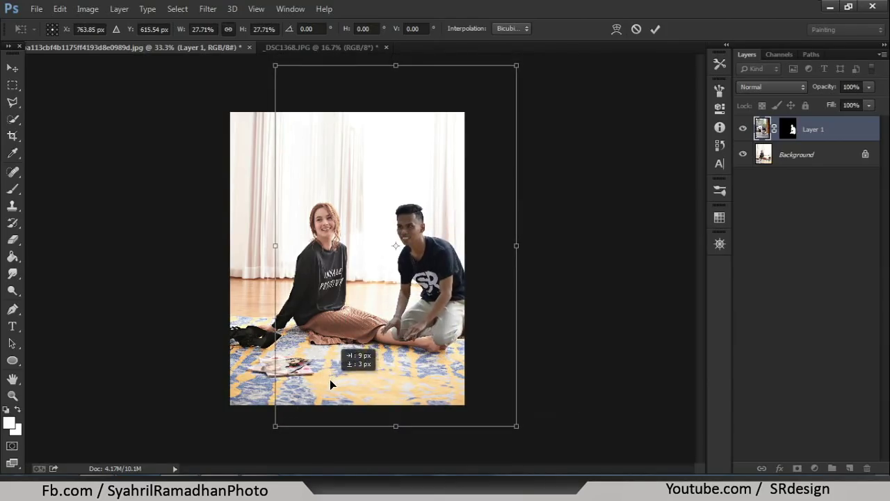
pyautogui.press('Return')
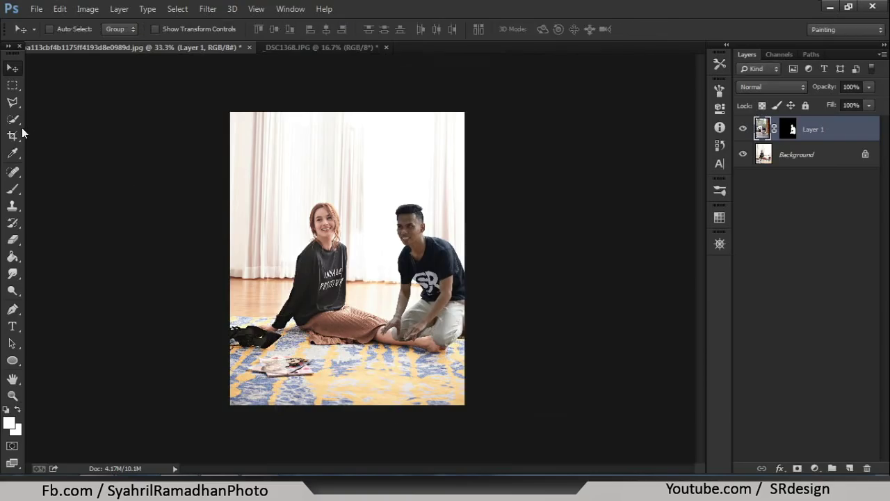
# Widen the canvas on the right with the Crop tool and zoom to 50%.
pyautogui.click(14, 135)
pyautogui.moveTo(465, 256); pyautogui.dragTo(491, 255)
pyautogui.press('Return')
pyautogui.hotkey('ctrl', '+')
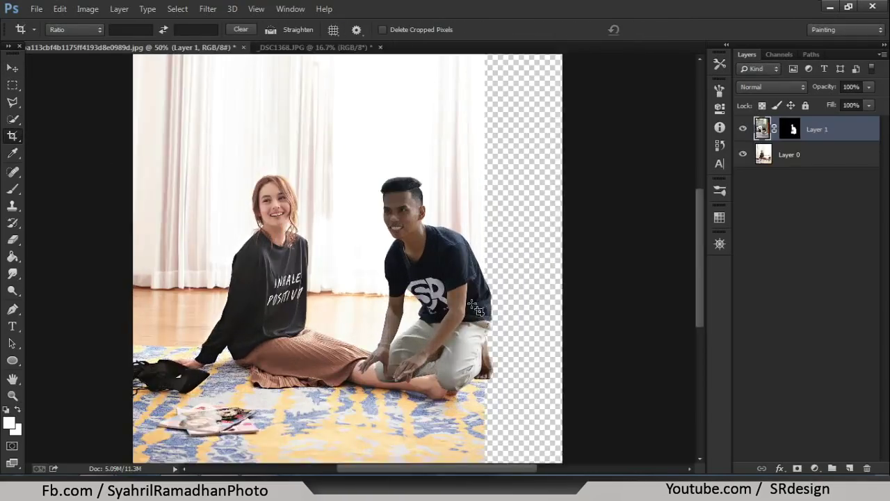
pyautogui.press('h')
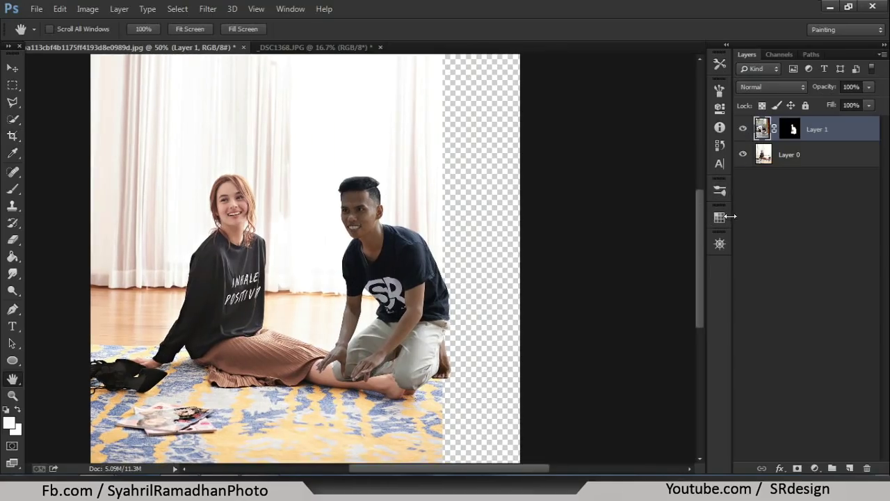
# Brighten the man's layer by raising the RGB curve midpoint in Curves.
pyautogui.hotkey('ctrl', 'm')
pyautogui.moveTo(750, 298); pyautogui.dragTo(737, 284)
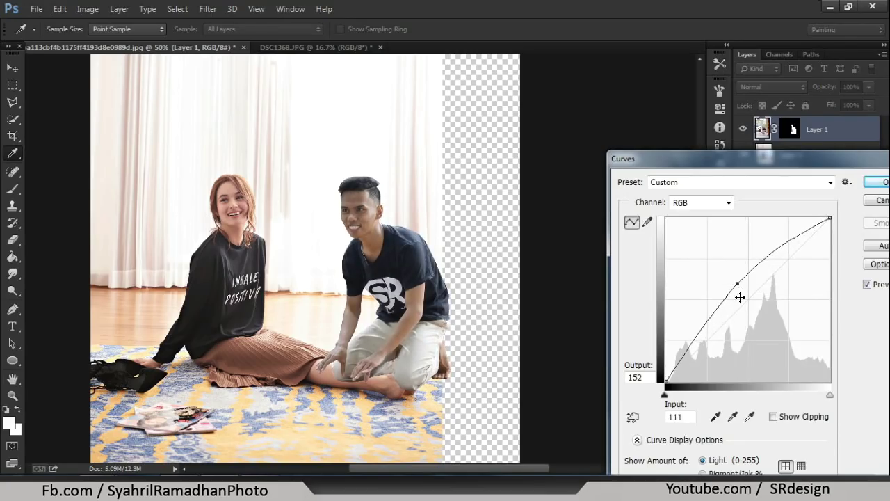
pyautogui.press('Return')
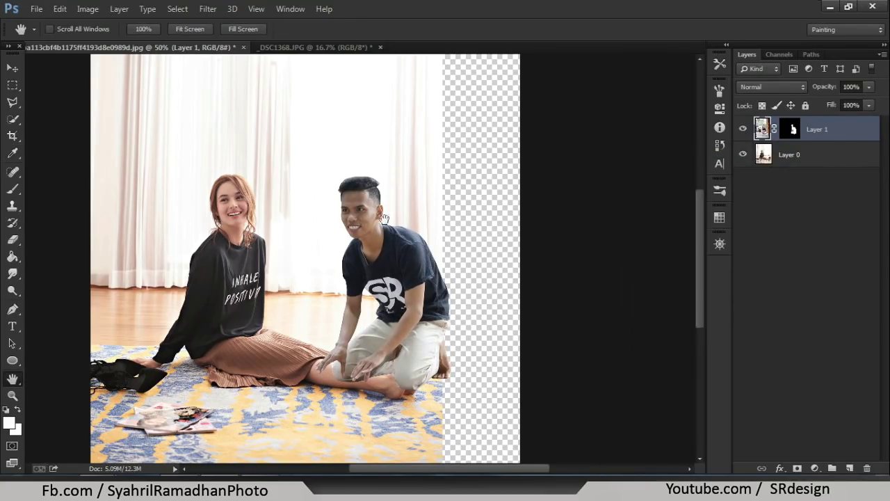
pyautogui.click(181, 11)
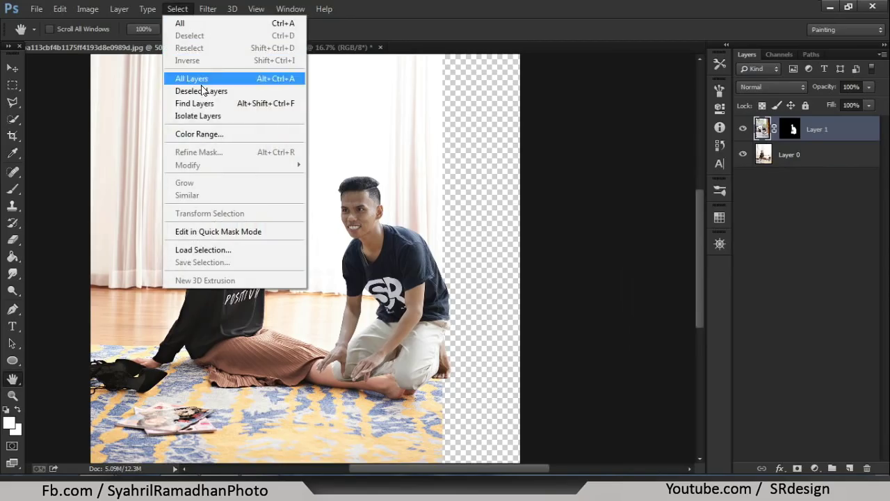
# Build a Color Range selection of skin at Fuzziness 92, adding a lighter shade and excluding the trousers.
pyautogui.click(212, 135)
pyautogui.click(374, 217)
pyautogui.moveTo(703, 267)
pyautogui.mouseDown()
pyautogui.moveTo(734, 271)
pyautogui.moveTo(715, 267)
pyautogui.mouseUp()
pyautogui.click(351, 194)
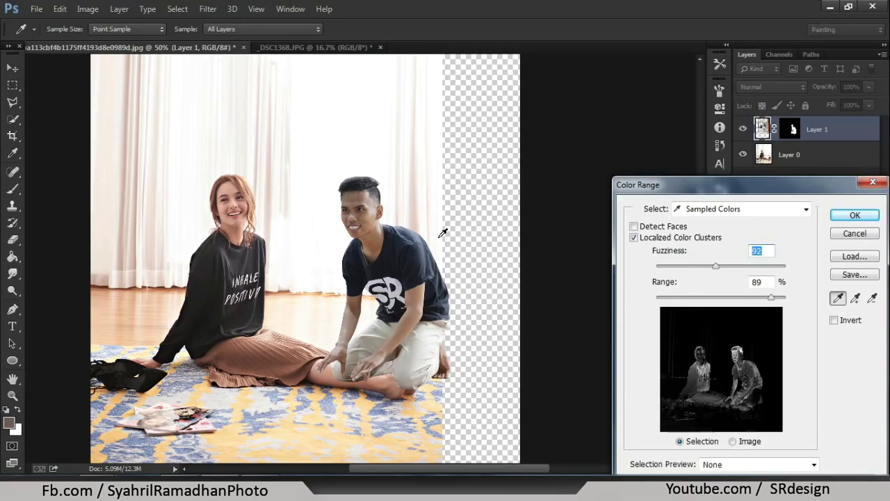
pyautogui.click(367, 223)
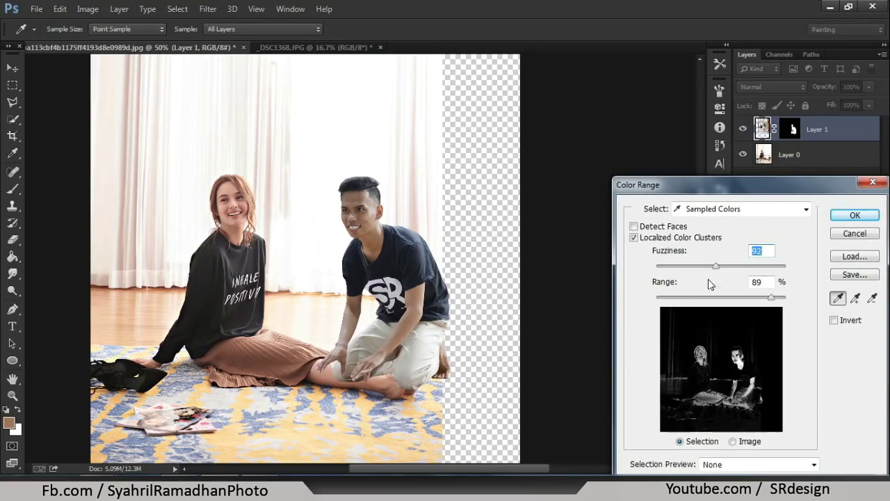
pyautogui.click(860, 298)
pyautogui.click(377, 204)
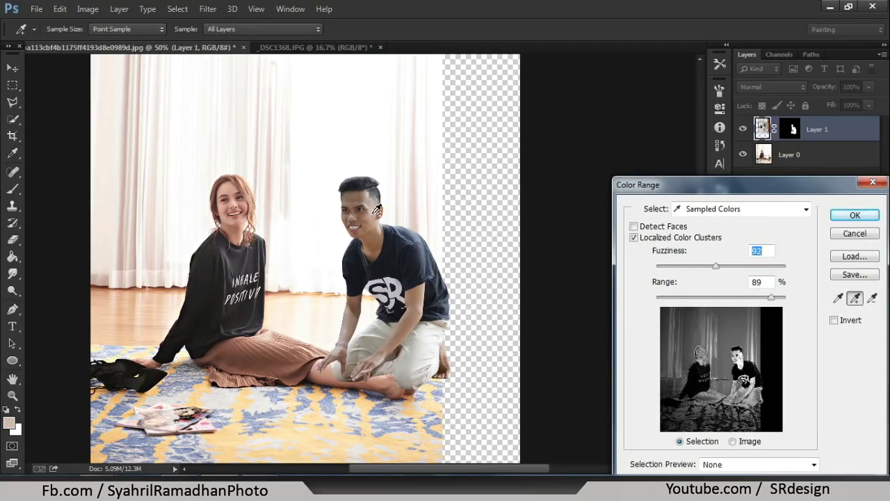
pyautogui.click(872, 298)
pyautogui.click(424, 348)
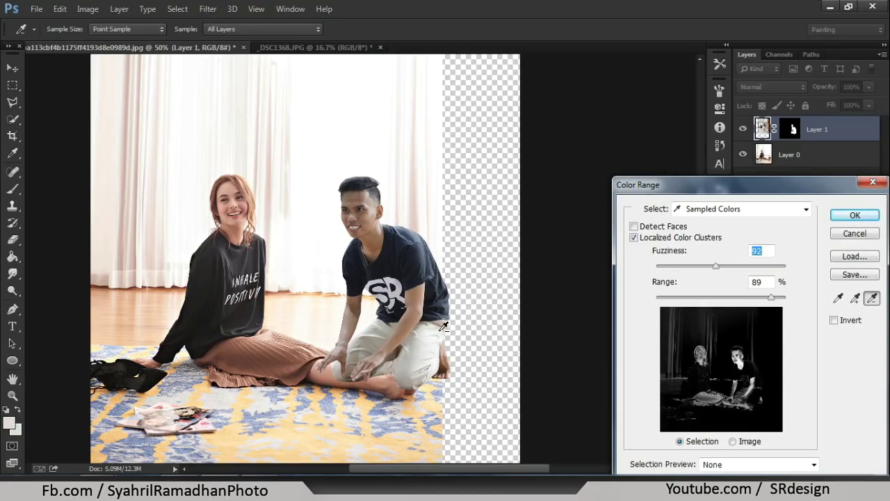
pyautogui.click(843, 215)
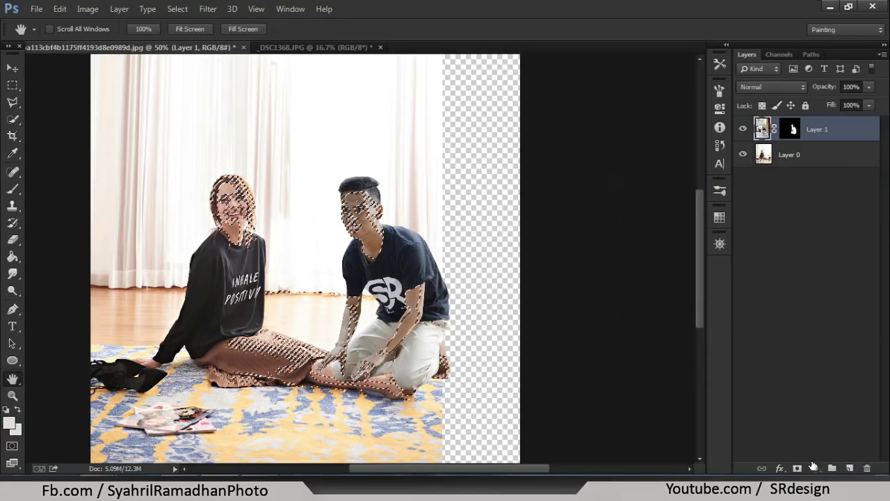
pyautogui.click(813, 467)
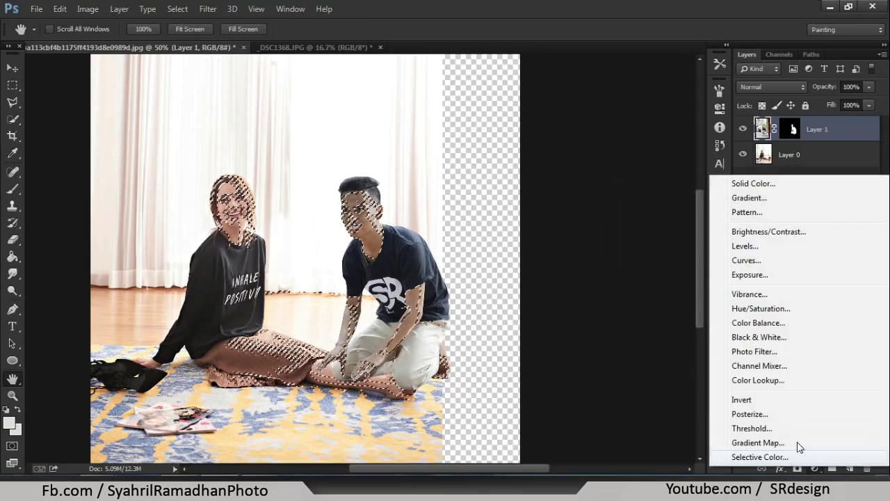
# Add a Photo Filter adjustment over the skin selection at 50% density.
pyautogui.click(754, 352)
pyautogui.hotkey('ctrl', '+')
pyautogui.moveTo(586, 178); pyautogui.dragTo(611, 179)
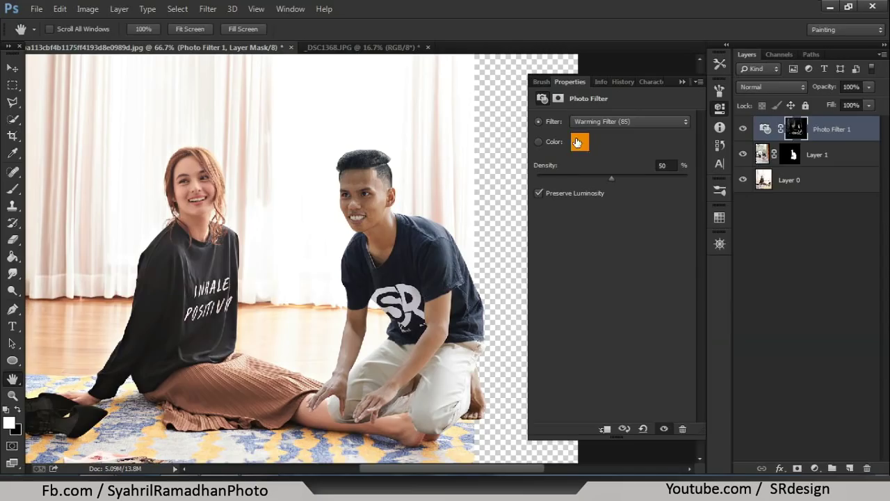
# Change the Photo Filter colour from pink to a warm orange, #e98821.
pyautogui.click(576, 142)
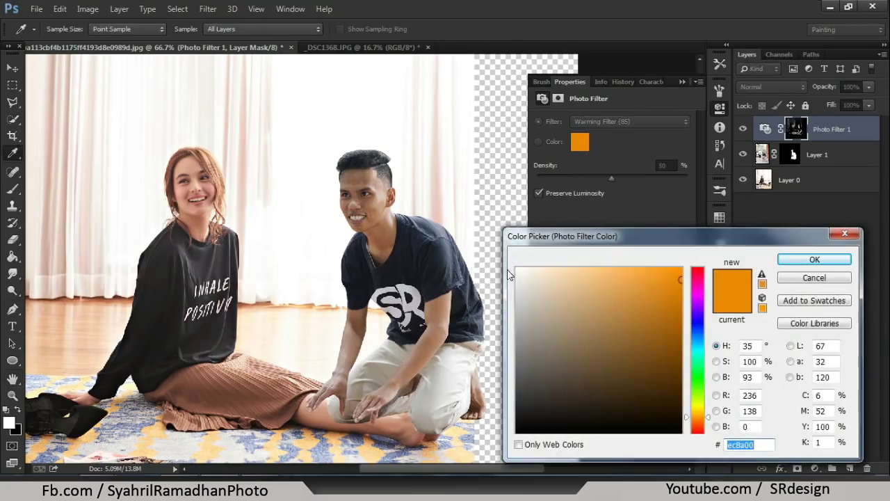
pyautogui.click(697, 279)
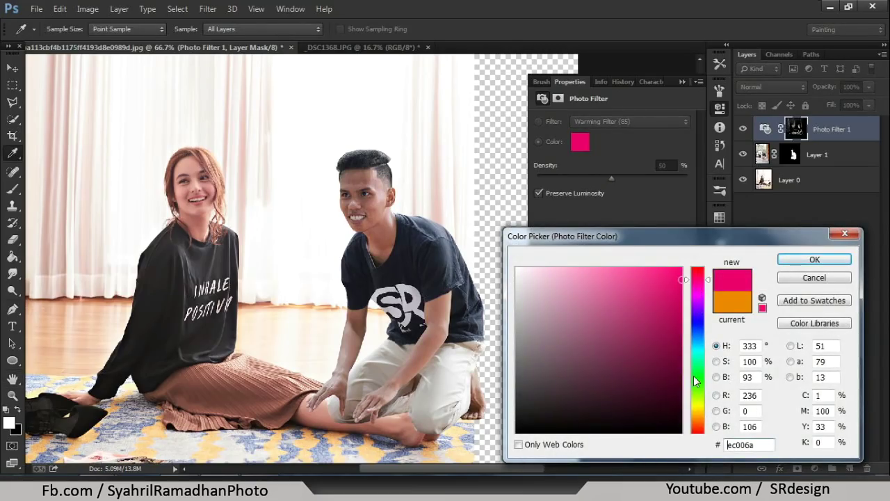
pyautogui.click(640, 276)
pyautogui.moveTo(640, 276); pyautogui.dragTo(630, 289)
pyautogui.click(698, 414)
pyautogui.click(659, 306)
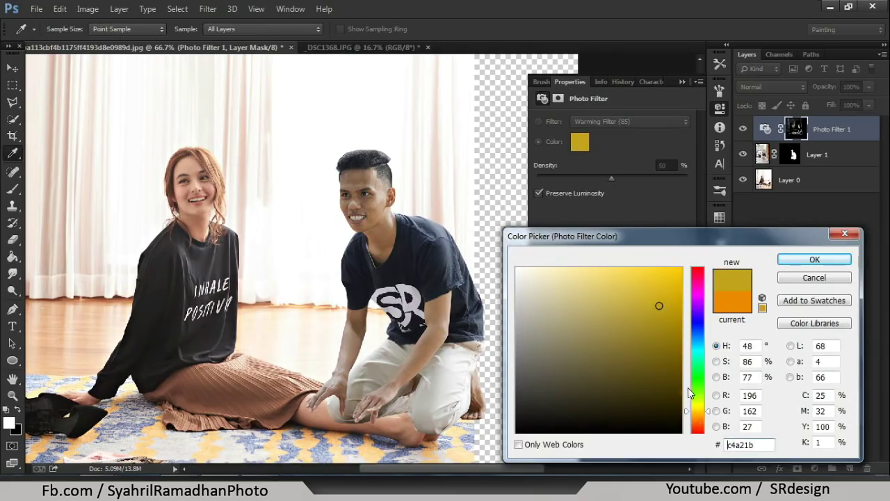
pyautogui.click(697, 418)
pyautogui.moveTo(650, 356)
pyautogui.mouseDown()
pyautogui.moveTo(660, 284)
pyautogui.moveTo(667, 317)
pyautogui.moveTo(667, 279)
pyautogui.mouseUp()
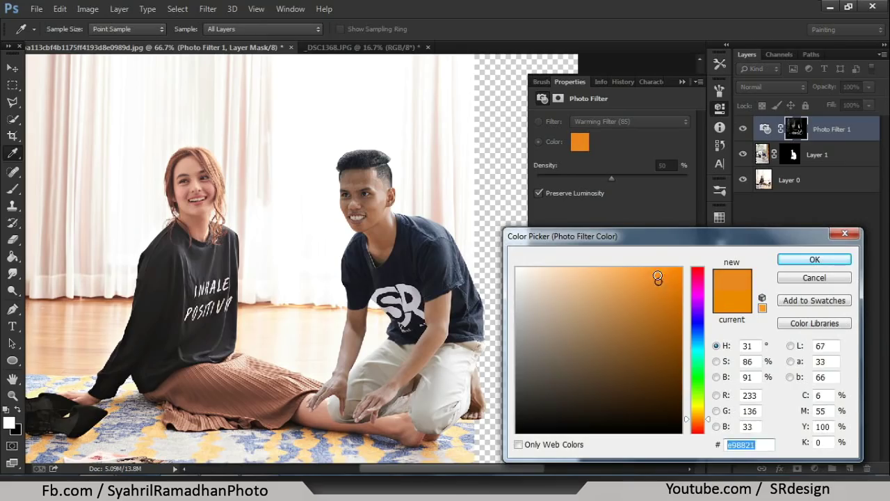
pyautogui.press('Return')
# Raise the Photo Filter density to 58% and check the whole composite.
pyautogui.moveTo(617, 179); pyautogui.dragTo(627, 181)
pyautogui.hotkey('ctrl', '-')
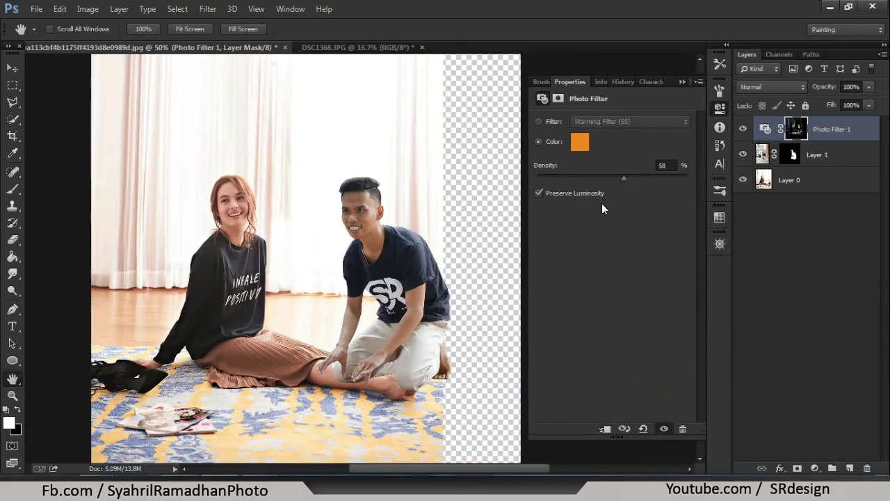
pyautogui.hotkey('ctrl', '+')
pyautogui.rightClick(816, 131)
# Apply Imagenomic Noiseware noise reduction with the Portrait preset to Layer 1, the man.
pyautogui.press('Escape')
pyautogui.click(782, 157)
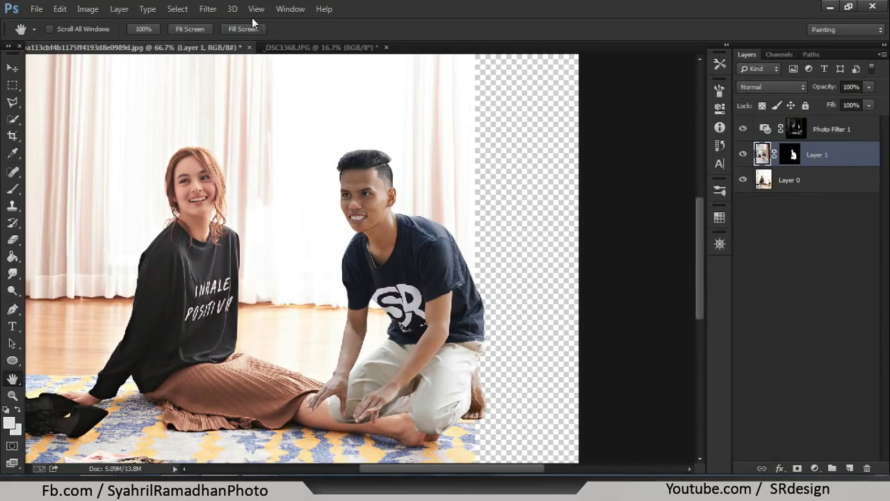
pyautogui.click(208, 8)
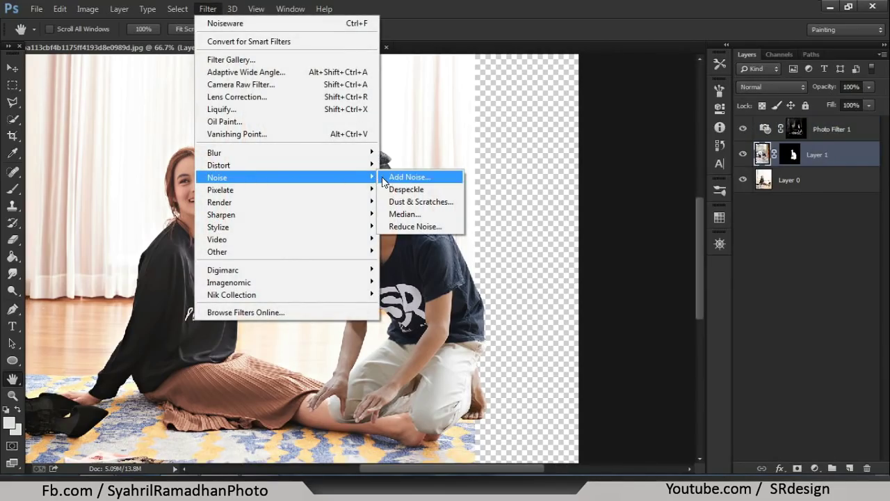
pyautogui.click(388, 282)
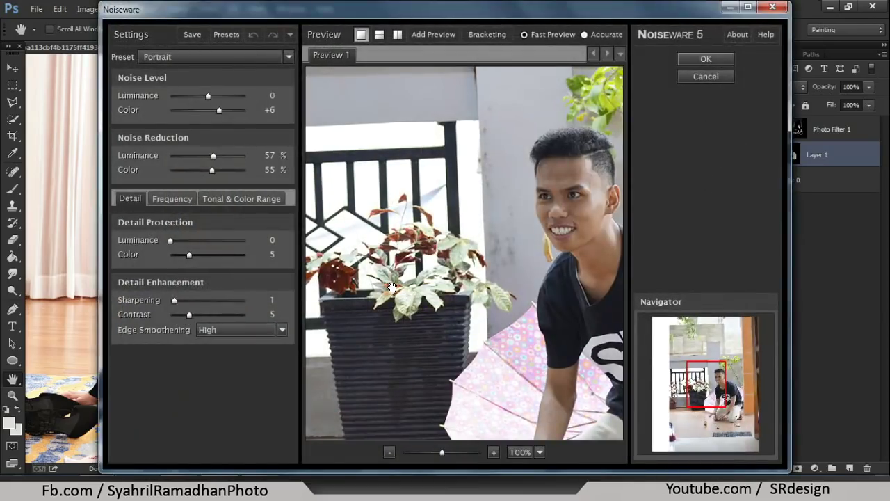
pyautogui.press('Return')
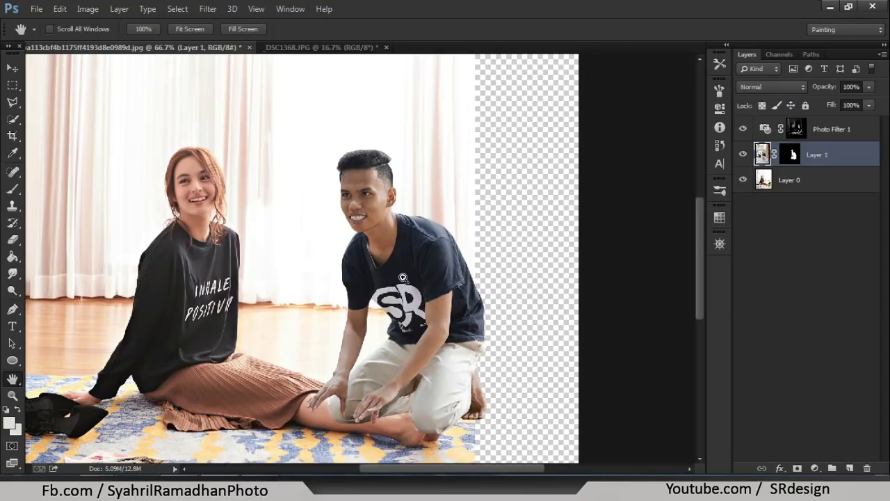
pyautogui.keyDown('alt'); pyautogui.click(402, 278); pyautogui.keyUp('alt')
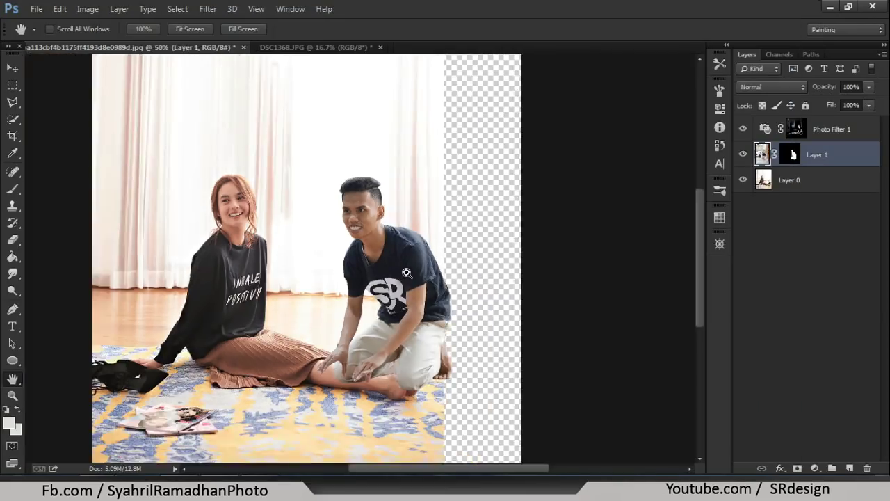
# Hide the man's layer, duplicate Layer 0, and ready a larger Clone Stamp brush.
pyautogui.click(743, 158)
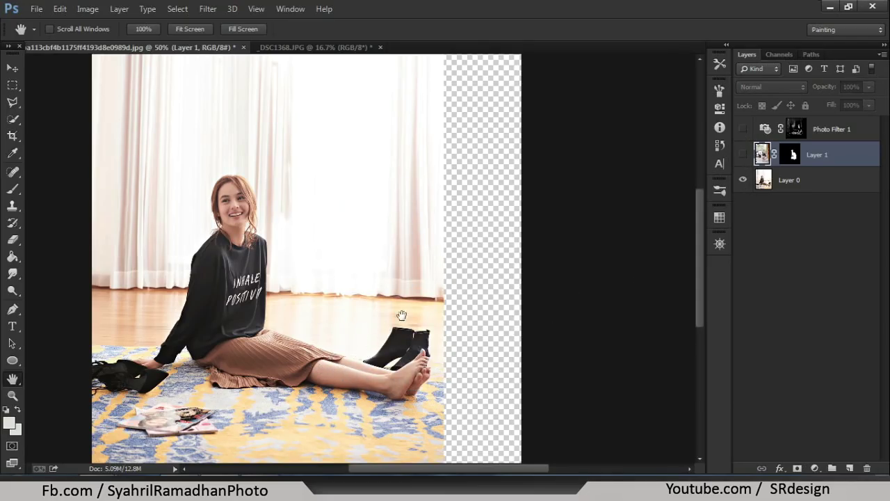
pyautogui.moveTo(402, 315); pyautogui.dragTo(367, 295)
pyautogui.click(795, 190)
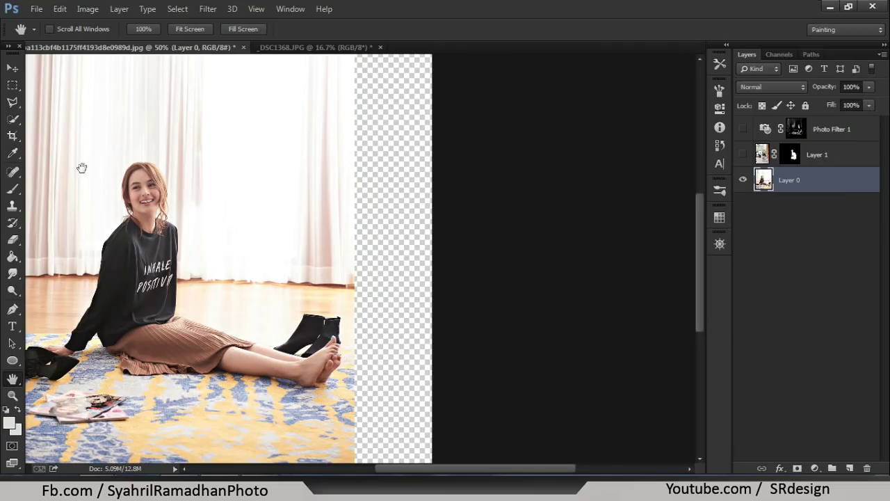
pyautogui.click(14, 209)
pyautogui.rightClick(347, 157)
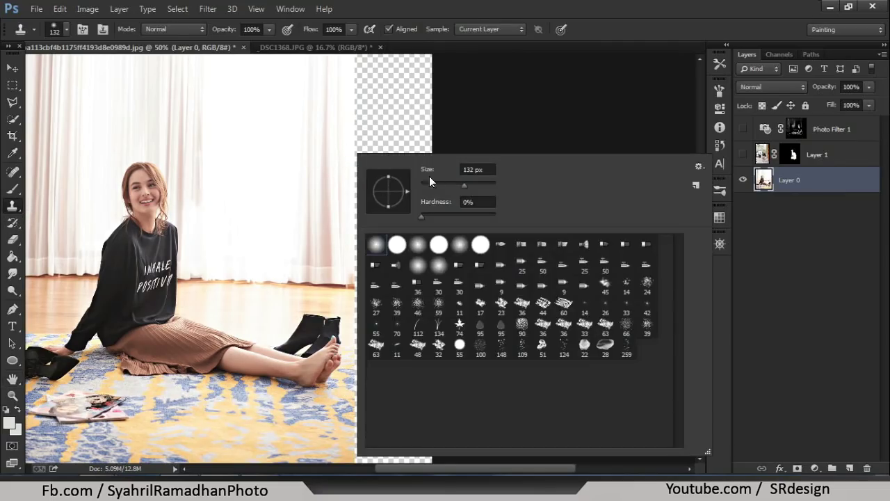
pyautogui.click(40, 203)
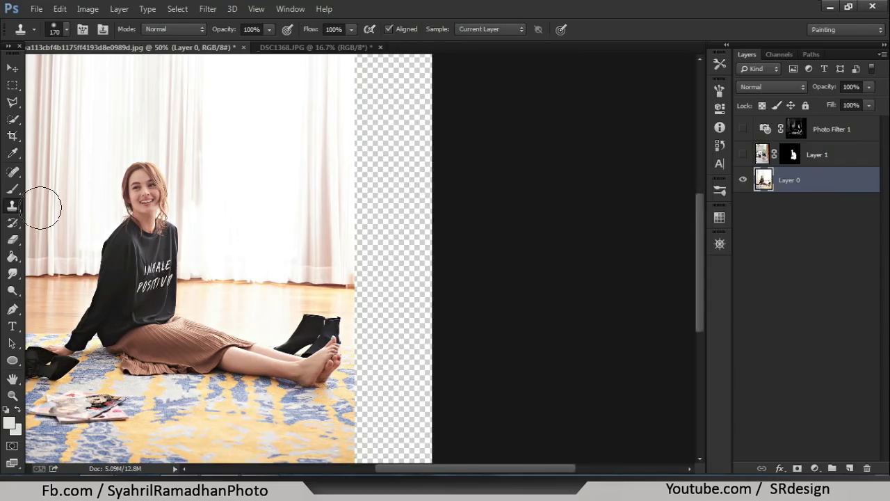
pyautogui.moveTo(804, 189); pyautogui.dragTo(850, 468)
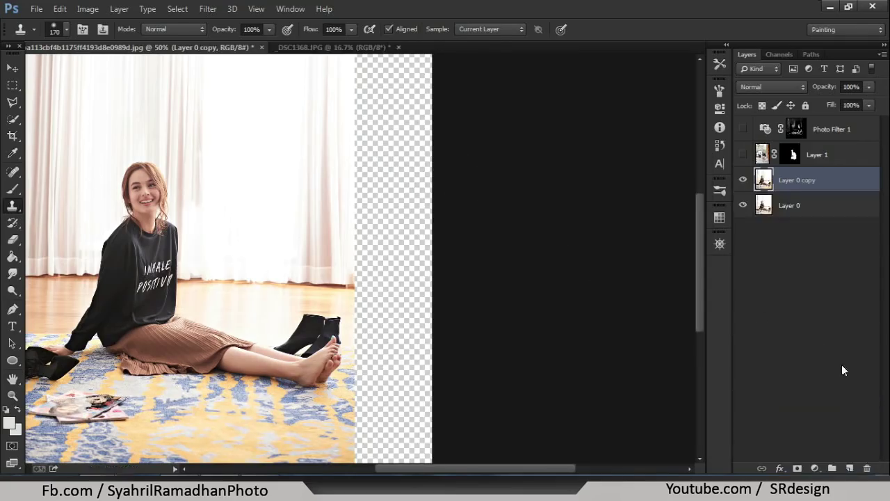
# Clone floor and curtain texture into the empty right-hand strip.
pyautogui.keyDown('alt'); pyautogui.click(320, 284); pyautogui.keyUp('alt')
pyautogui.moveTo(354, 288)
pyautogui.mouseDown()
pyautogui.moveTo(357, 280)
pyautogui.moveTo(420, 290)
pyautogui.moveTo(397, 269)
pyautogui.moveTo(337, 250)
pyautogui.moveTo(410, 252)
pyautogui.moveTo(397, 173)
pyautogui.moveTo(411, 79)
pyautogui.moveTo(368, 60)
pyautogui.moveTo(374, 149)
pyautogui.moveTo(360, 219)
pyautogui.mouseUp()
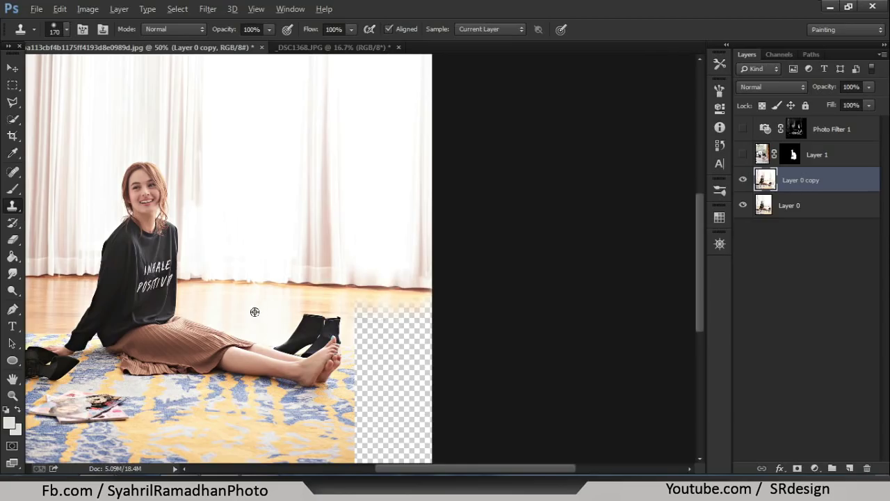
pyautogui.moveTo(372, 307)
pyautogui.mouseDown()
pyautogui.moveTo(376, 322)
pyautogui.moveTo(412, 312)
pyautogui.moveTo(428, 354)
pyautogui.moveTo(368, 340)
pyautogui.mouseUp()
pyautogui.click(136, 316)
pyautogui.hotkey('ctrl', 'z')
pyautogui.keyDown('alt'); pyautogui.click(271, 316); pyautogui.keyUp('alt')
pyautogui.keyDown('alt'); pyautogui.click(386, 315); pyautogui.keyUp('alt')
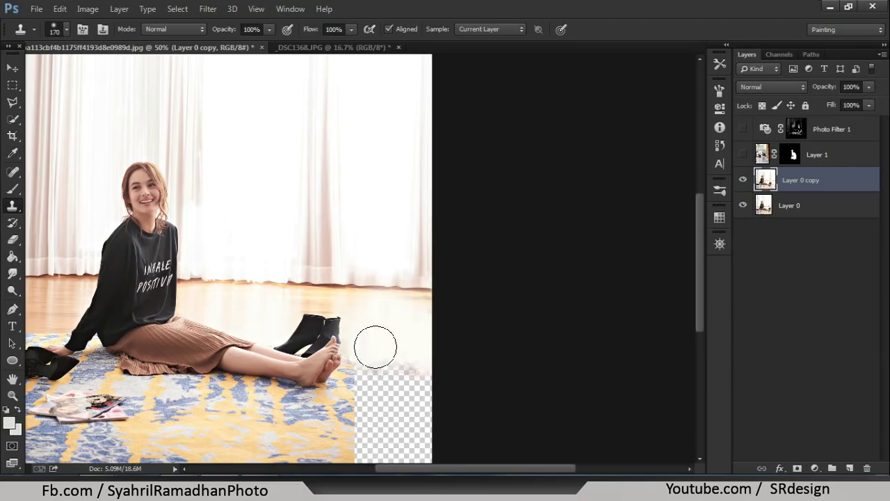
# Fill the bottom-right gap with cloned rug and floor texture.
pyautogui.press('alt')
pyautogui.scroll(-4, 695, 313)
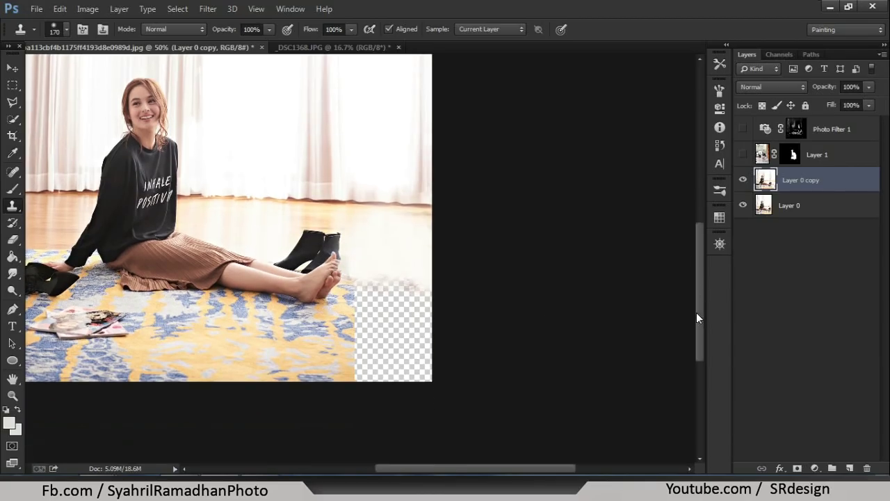
pyautogui.keyDown('alt'); pyautogui.click(302, 361); pyautogui.keyUp('alt')
pyautogui.moveTo(343, 360)
pyautogui.mouseDown()
pyautogui.moveTo(404, 357)
pyautogui.moveTo(397, 338)
pyautogui.moveTo(371, 324)
pyautogui.moveTo(388, 327)
pyautogui.mouseUp()
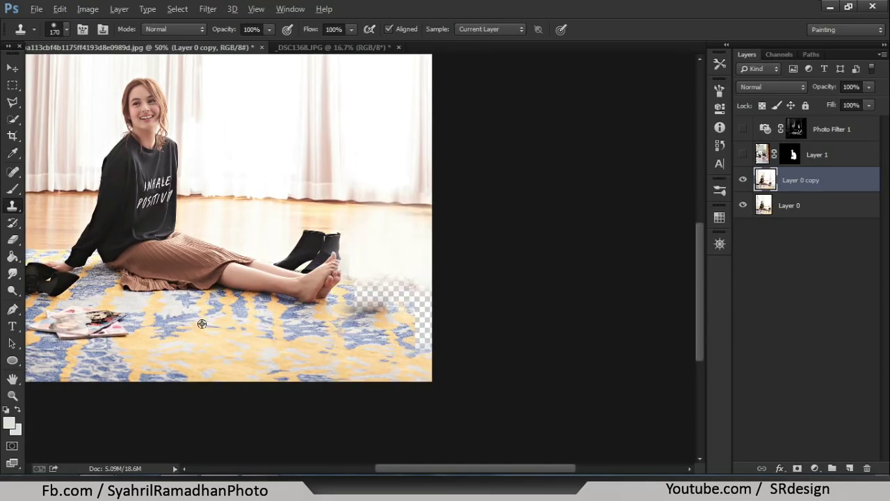
pyautogui.moveTo(347, 327)
pyautogui.mouseDown()
pyautogui.moveTo(383, 308)
pyautogui.moveTo(408, 308)
pyautogui.moveTo(407, 299)
pyautogui.moveTo(334, 343)
pyautogui.moveTo(382, 294)
pyautogui.moveTo(387, 308)
pyautogui.moveTo(417, 294)
pyautogui.moveTo(408, 289)
pyautogui.mouseUp()
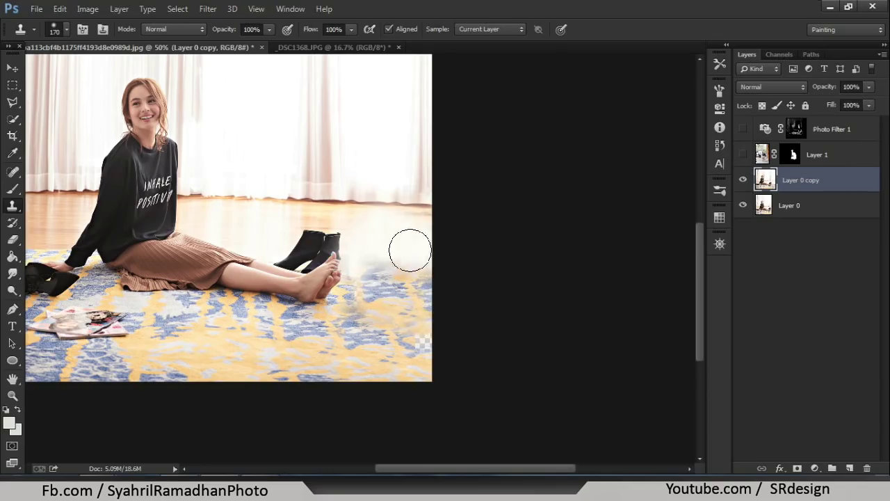
# Shrink the Clone Stamp brush to 76 px and zoom in on the rug.
pyautogui.rightClick(405, 194)
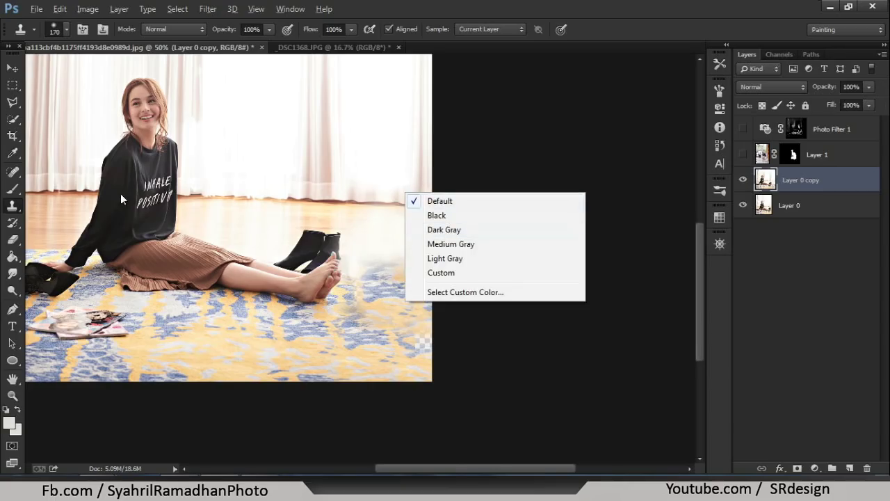
pyautogui.rightClick(217, 174)
pyautogui.click(308, 202)
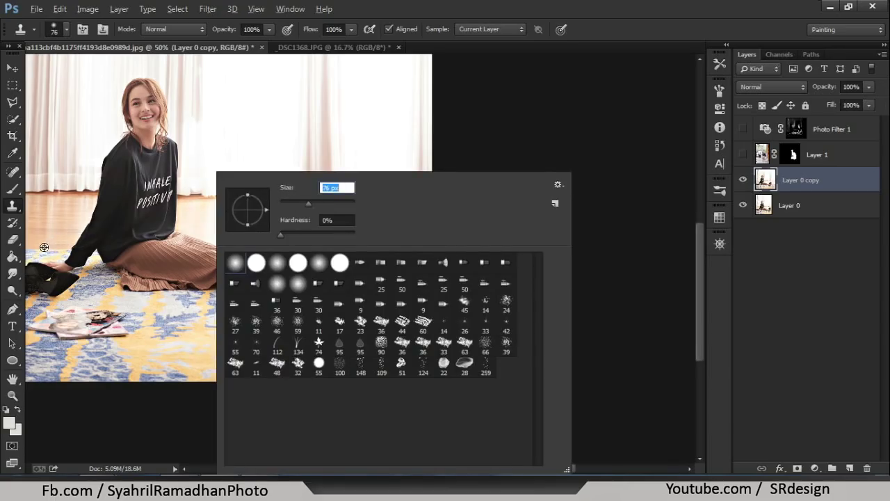
pyautogui.click(43, 247)
pyautogui.click(12, 85)
pyautogui.hotkey('ctrl', '+')
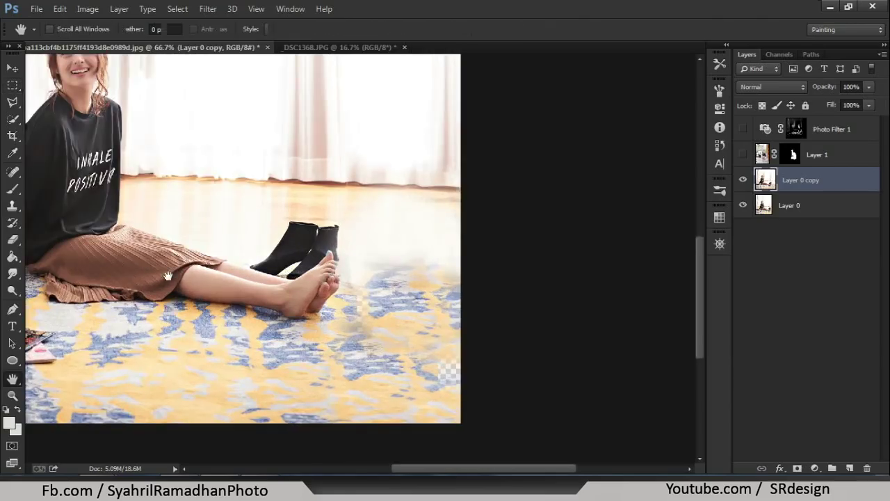
# Copy the left-edge shoes and rug onto a new layer, moved and scaled onto the rug's right edge.
pyautogui.moveTo(168, 276); pyautogui.dragTo(452, 246)
pyautogui.click(12, 85)
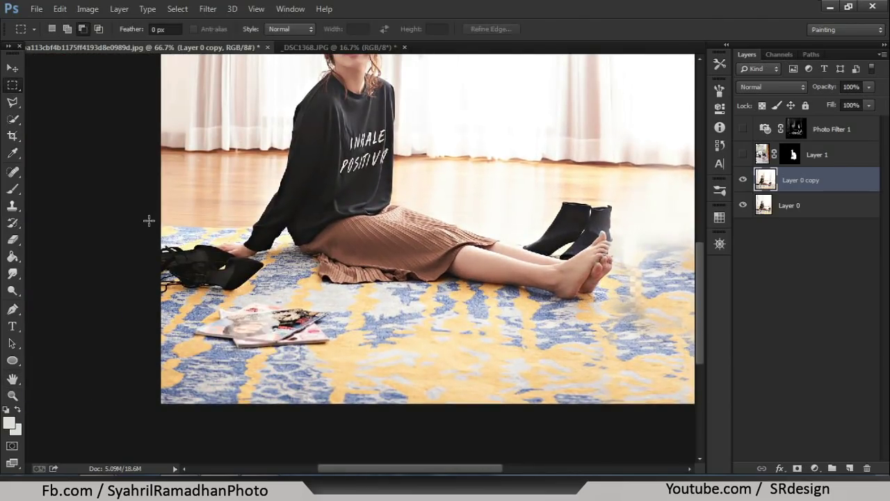
pyautogui.moveTo(149, 224); pyautogui.dragTo(257, 274)
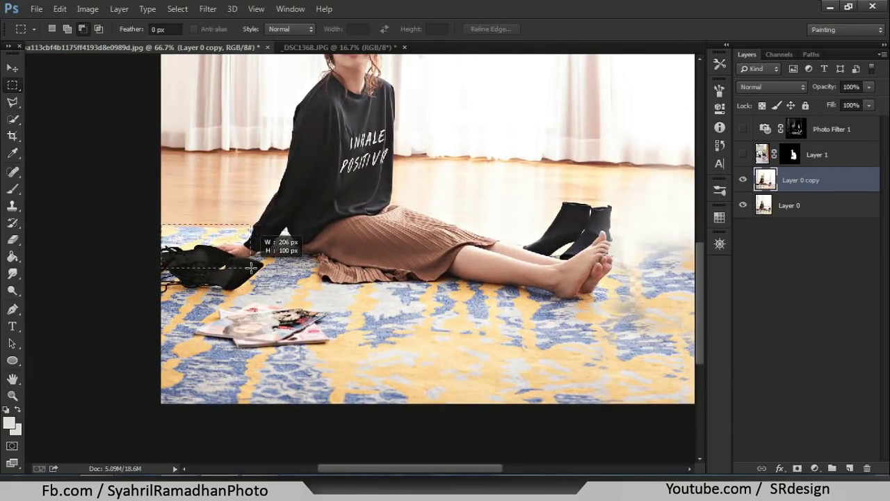
pyautogui.hotkey('ctrl', 'j')
pyautogui.hotkey('ctrl', 't')
pyautogui.moveTo(237, 236); pyautogui.dragTo(674, 271)
pyautogui.press('Return')
pyautogui.press('h')
pyautogui.moveTo(492, 320)
pyautogui.mouseDown()
pyautogui.moveTo(357, 309)
pyautogui.moveTo(401, 280)
pyautogui.mouseUp()
pyautogui.hotkey('ctrl', 't')
pyautogui.moveTo(348, 292)
pyautogui.mouseDown()
pyautogui.moveTo(315, 315)
pyautogui.moveTo(324, 312)
pyautogui.mouseUp()
pyautogui.press('Return')
# Erase the shoes from the patch with a roughly 100 px eraser, softening its top edge.
pyautogui.click(13, 238)
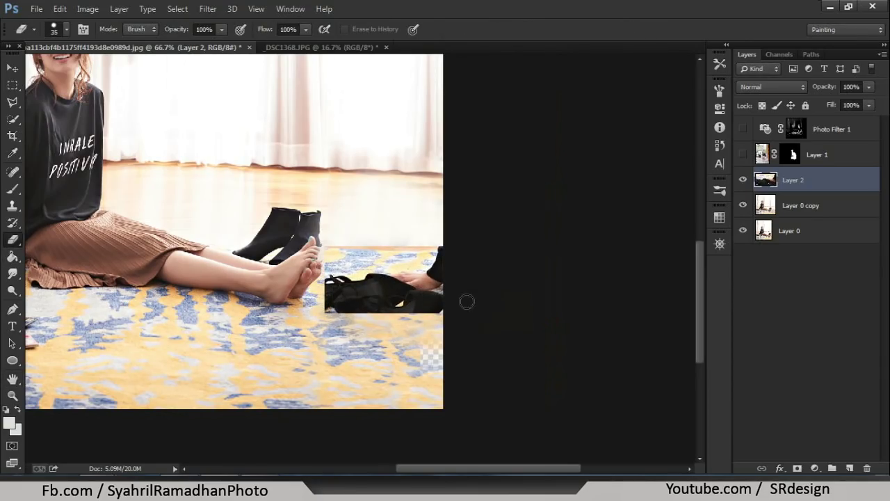
pyautogui.press(']')
pyautogui.moveTo(467, 301); pyautogui.dragTo(358, 278)
pyautogui.rightClick(346, 289)
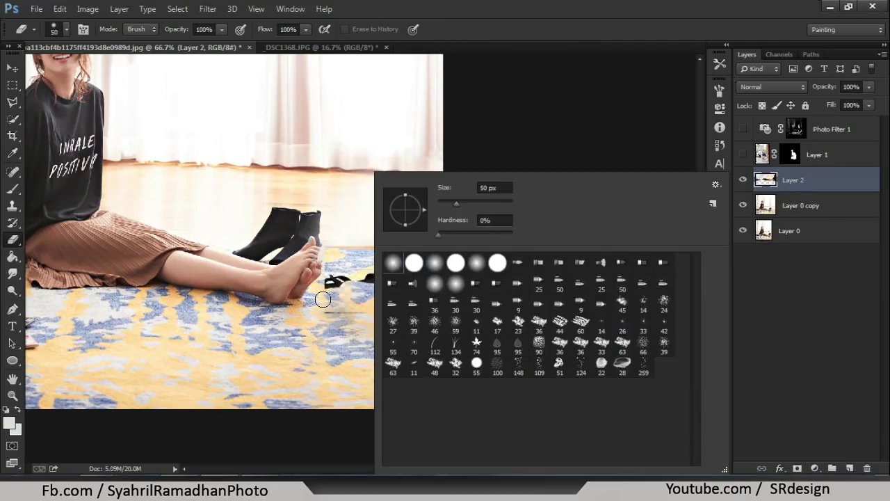
pyautogui.press('Escape')
pyautogui.press(']')
pyautogui.press(']')
pyautogui.press(']')
pyautogui.moveTo(457, 294)
pyautogui.mouseDown()
pyautogui.moveTo(376, 299)
pyautogui.moveTo(452, 255)
pyautogui.mouseUp()
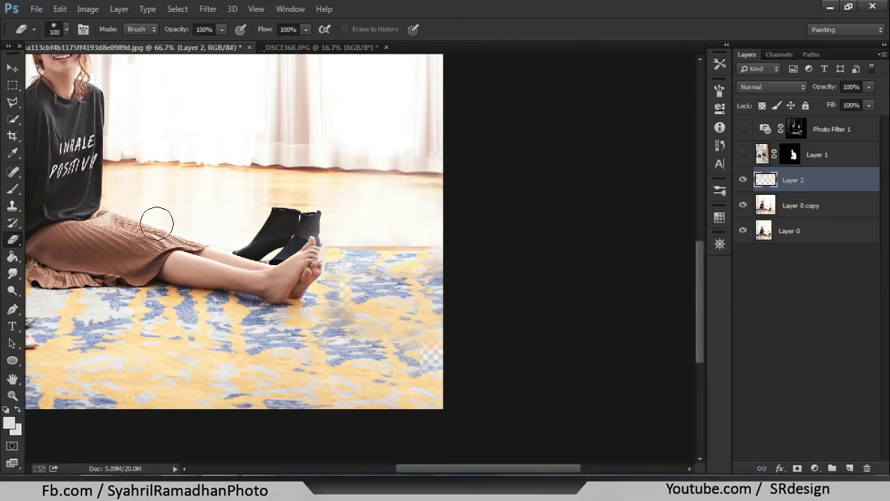
pyautogui.press('[')
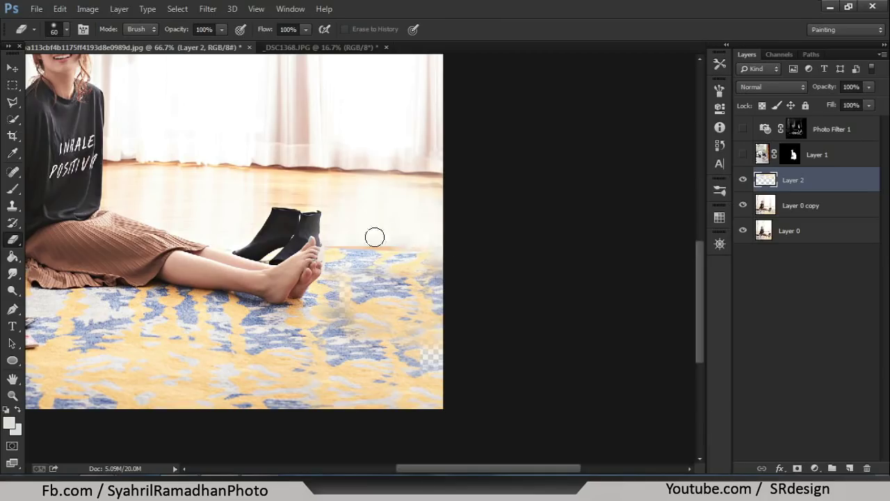
pyautogui.moveTo(387, 236); pyautogui.dragTo(361, 235)
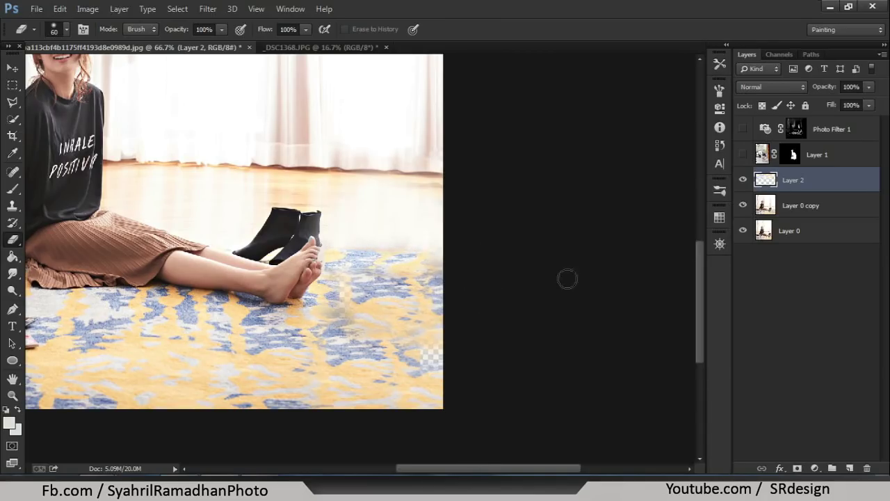
pyautogui.click(742, 154)
pyautogui.click(742, 156)
pyautogui.click(743, 154)
# Crop the empty right edge off the canvas.
pyautogui.hotkey('ctrl', '-')
pyautogui.click(13, 135)
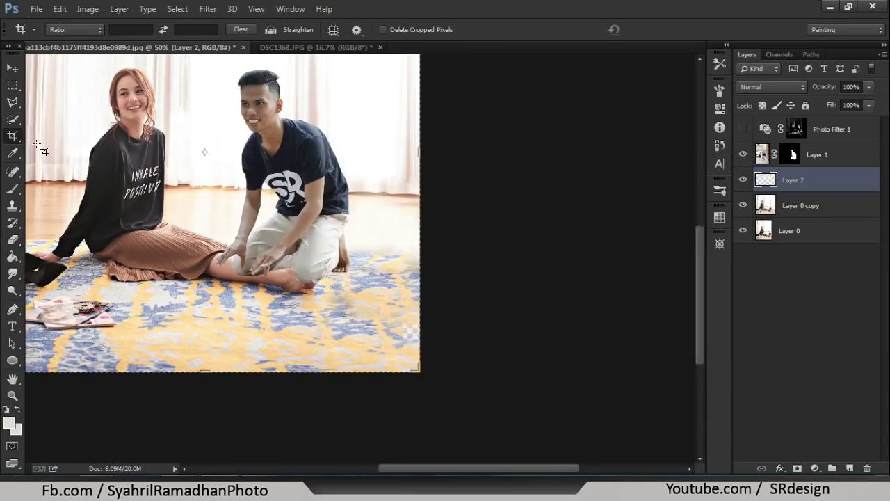
pyautogui.moveTo(422, 203); pyautogui.dragTo(410, 149)
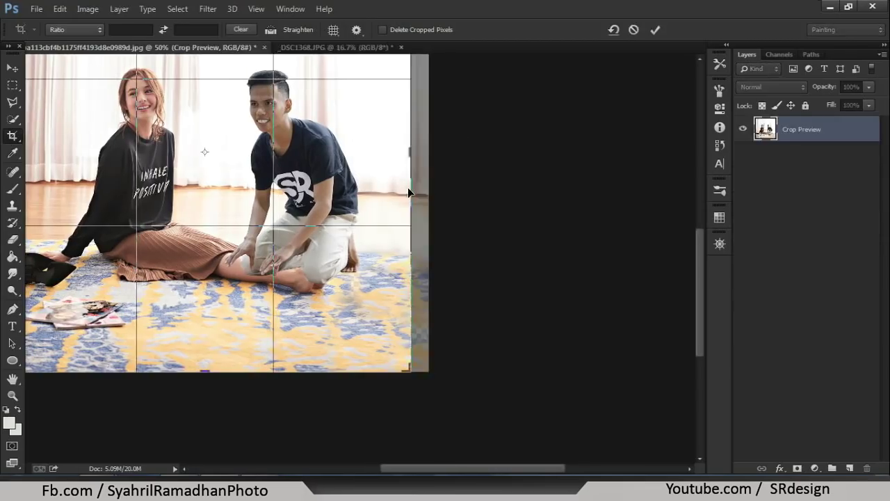
pyautogui.press('Return')
pyautogui.hotkey('ctrl', '+')
# Check Layer 2's coverage, set the Eraser to 45 px, then ready Clone Stamp on Layer 0 copy.
pyautogui.click(744, 180)
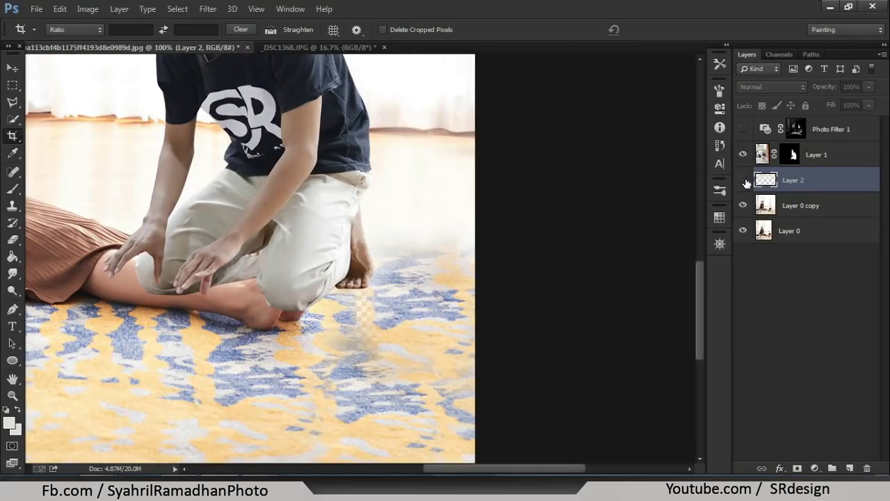
pyautogui.click(743, 180)
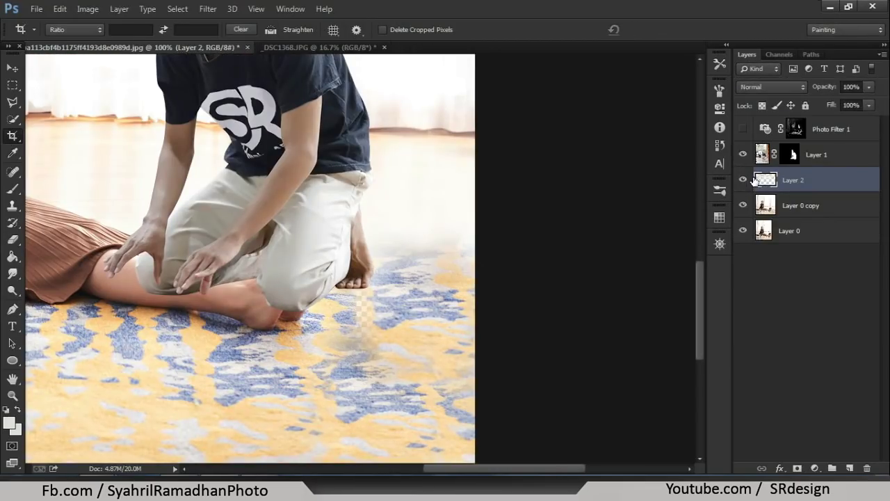
pyautogui.click(11, 239)
pyautogui.press('[')
pyautogui.press('[')
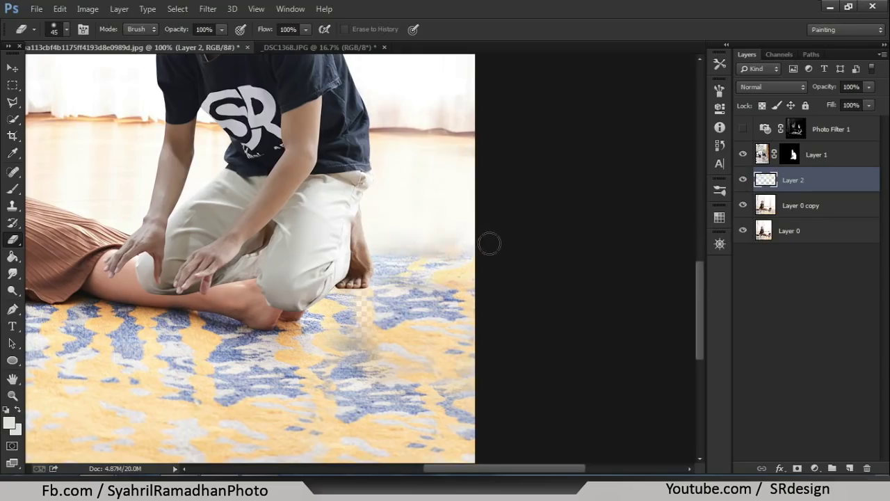
pyautogui.rightClick(431, 184)
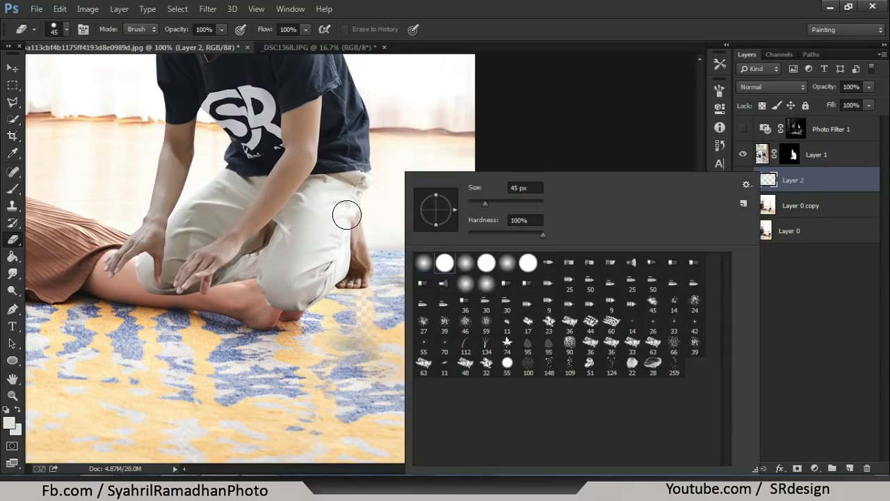
pyautogui.click(347, 208)
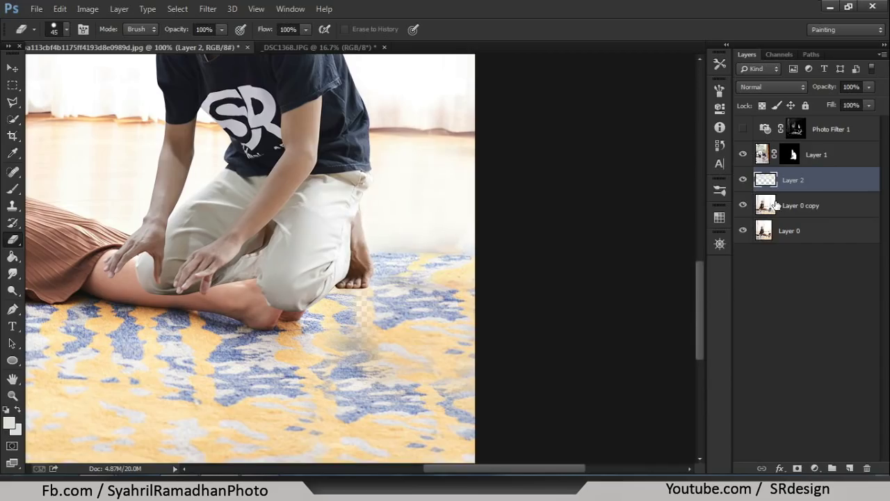
pyautogui.click(800, 205)
pyautogui.click(13, 205)
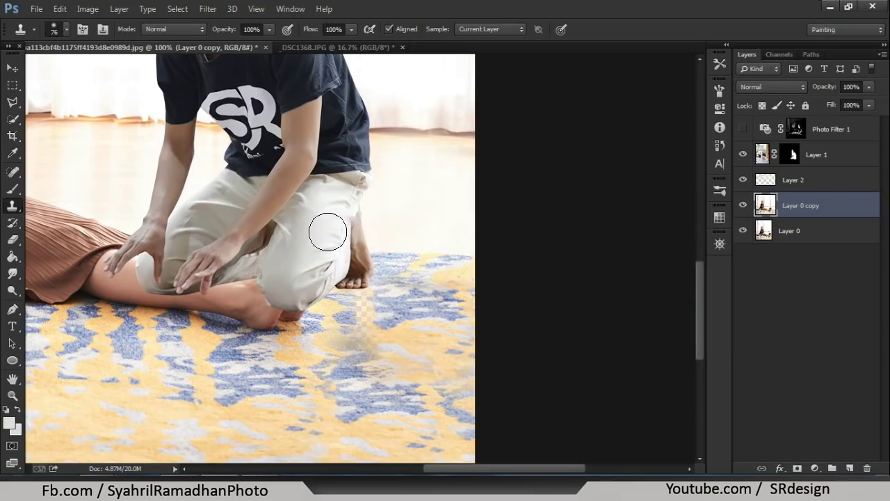
# Sample clean rug and clone it over the patchy spot beside the man's foot, then zoom to 200%.
pyautogui.hotkey('ctrl', '-')
pyautogui.hotkey('ctrl', '-')
pyautogui.hotkey('ctrl', '+')
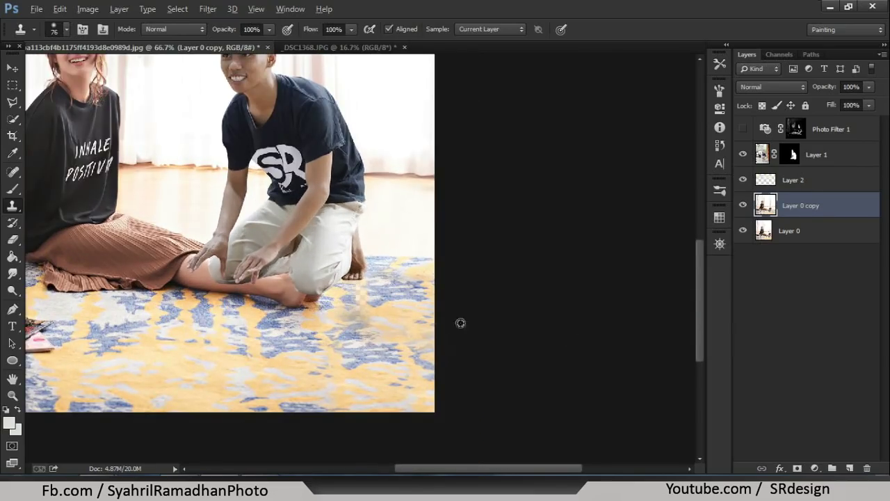
pyautogui.keyDown('alt'); pyautogui.click(350, 302); pyautogui.keyUp('alt')
pyautogui.keyDown('alt'); pyautogui.click(352, 341); pyautogui.keyUp('alt')
pyautogui.moveTo(356, 324); pyautogui.dragTo(350, 320)
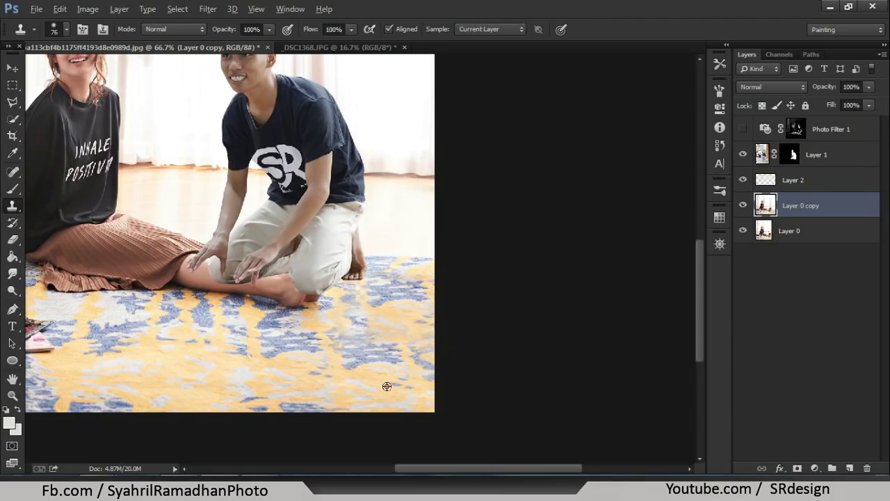
pyautogui.moveTo(388, 402)
pyautogui.mouseDown()
pyautogui.moveTo(359, 418)
pyautogui.moveTo(383, 318)
pyautogui.moveTo(431, 319)
pyautogui.moveTo(400, 285)
pyautogui.moveTo(559, 246)
pyautogui.mouseUp()
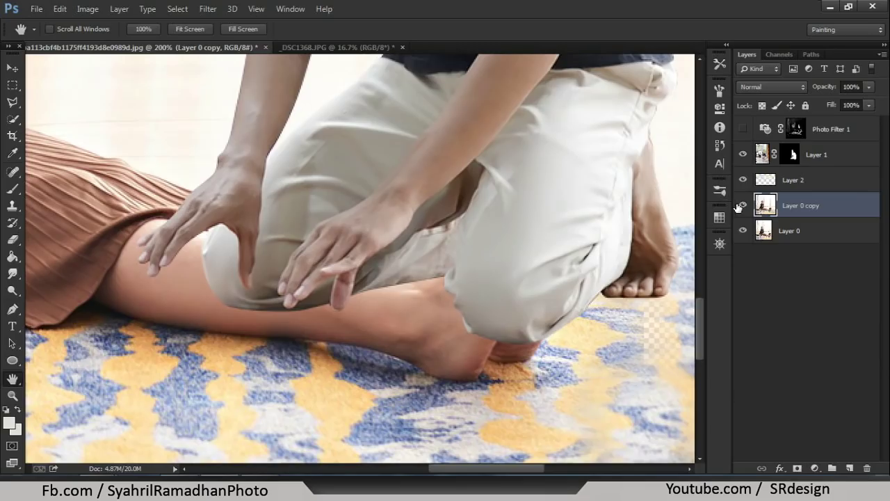
pyautogui.click(742, 154)
# Start a Pen path along the underside of the woman's leg, around the heel and sole.
pyautogui.scroll(2, 348, 286)
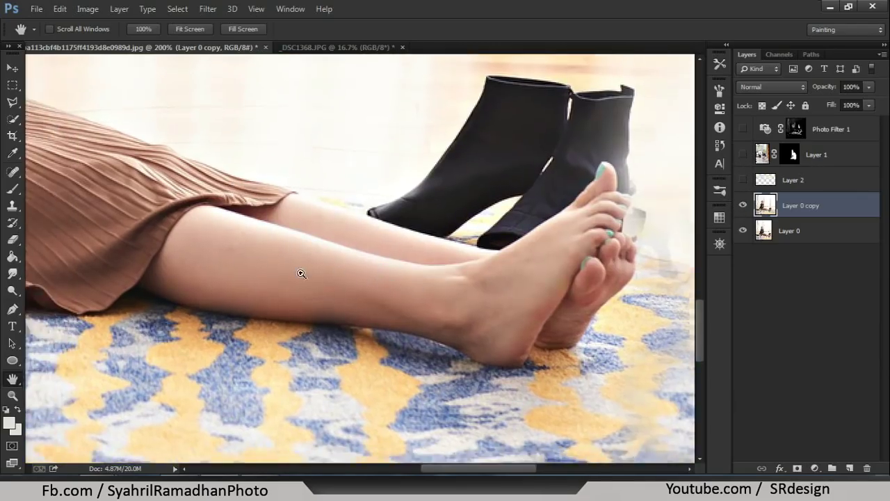
pyautogui.press('p')
pyautogui.click(72, 297)
pyautogui.moveTo(226, 342); pyautogui.dragTo(290, 347)
pyautogui.moveTo(405, 354); pyautogui.dragTo(452, 360)
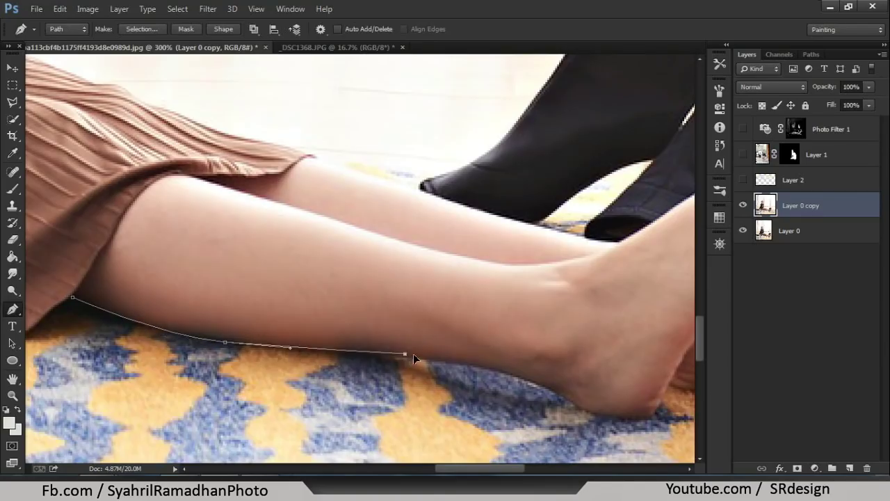
pyautogui.moveTo(533, 381); pyautogui.dragTo(555, 390)
pyautogui.moveTo(597, 413); pyautogui.dragTo(618, 417)
pyautogui.click(652, 411)
pyautogui.click(666, 382)
pyautogui.moveTo(594, 341); pyautogui.dragTo(481, 339)
pyautogui.click(612, 383)
pyautogui.moveTo(639, 345); pyautogui.dragTo(667, 315)
pyautogui.click(743, 155)
pyautogui.click(746, 158)
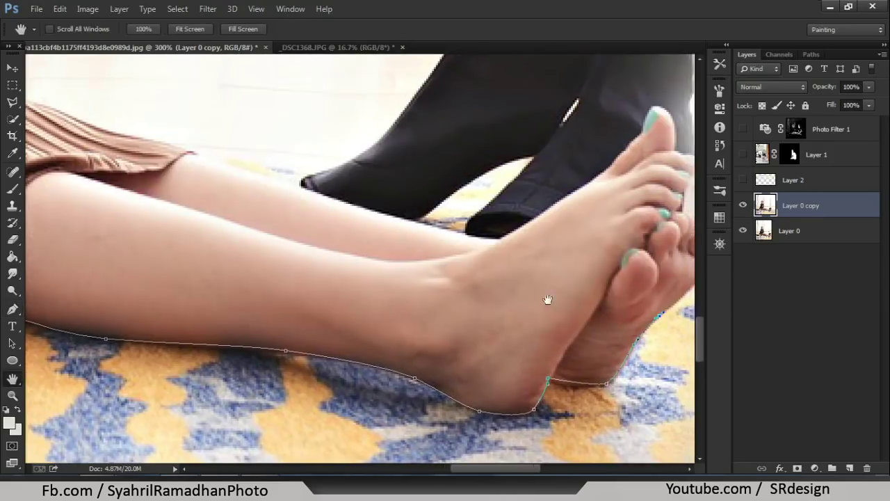
# Continue the path around the toes, over the instep and up the shin to the skirt.
pyautogui.moveTo(548, 234); pyautogui.dragTo(533, 229)
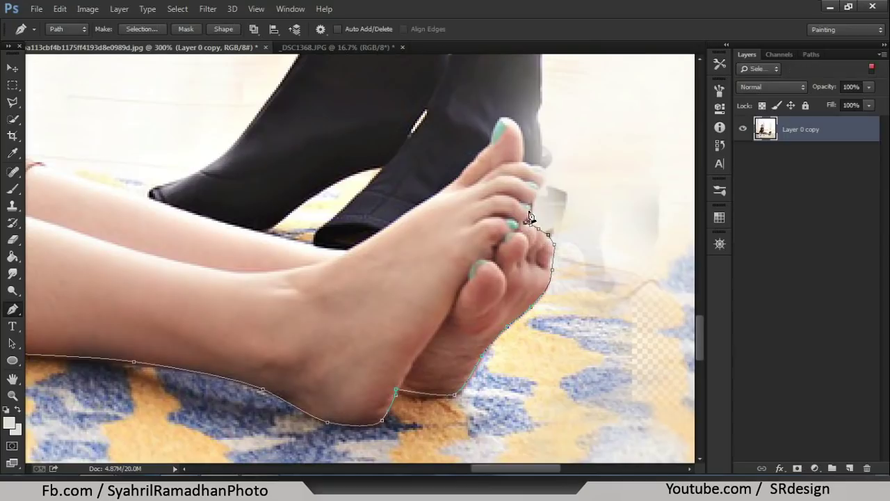
pyautogui.click(540, 185)
pyautogui.click(521, 164)
pyautogui.click(498, 118)
pyautogui.moveTo(490, 150); pyautogui.dragTo(475, 162)
pyautogui.click(378, 233)
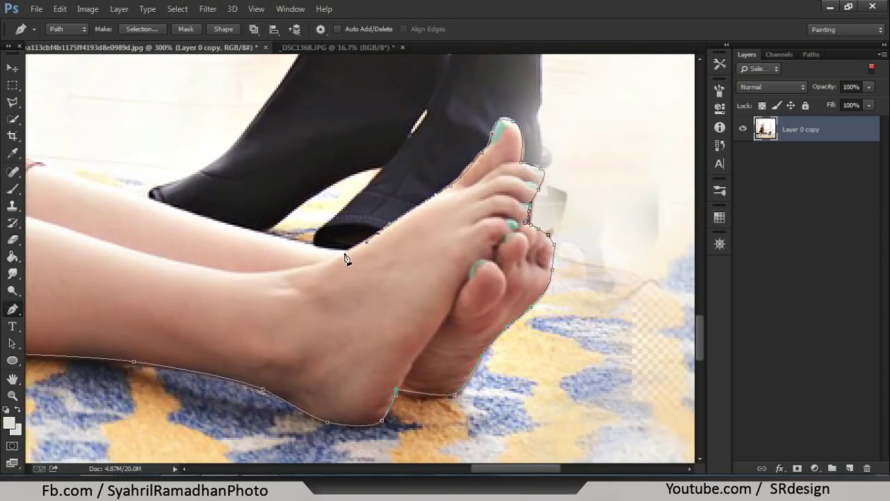
pyautogui.click(344, 254)
pyautogui.moveTo(139, 204); pyautogui.dragTo(344, 254)
pyautogui.click(344, 251)
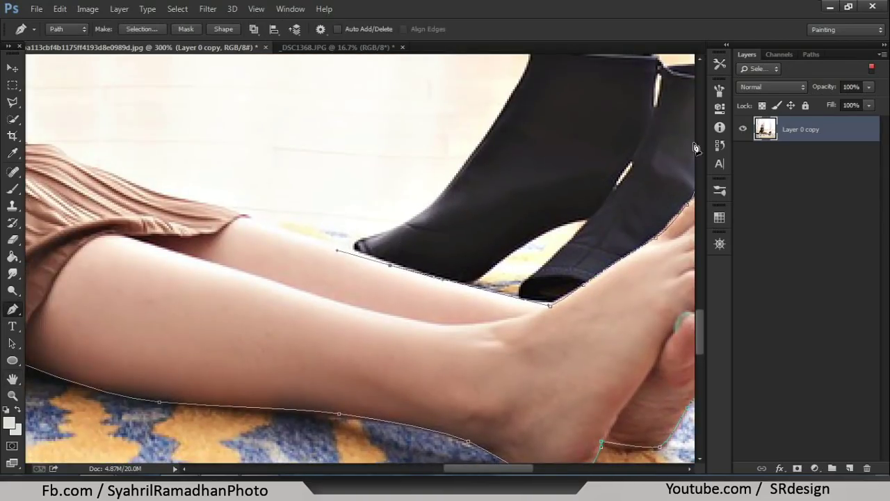
pyautogui.click(241, 213)
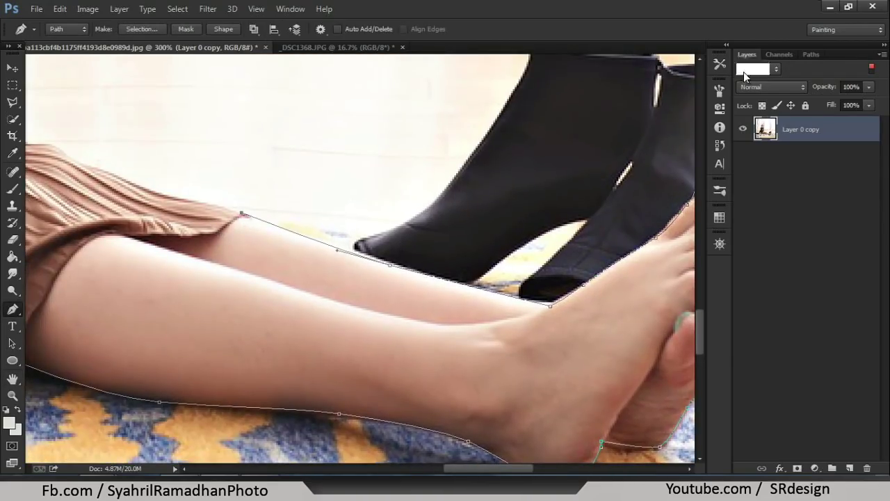
pyautogui.click(758, 68)
pyautogui.click(754, 68)
pyautogui.click(742, 154)
pyautogui.click(743, 154)
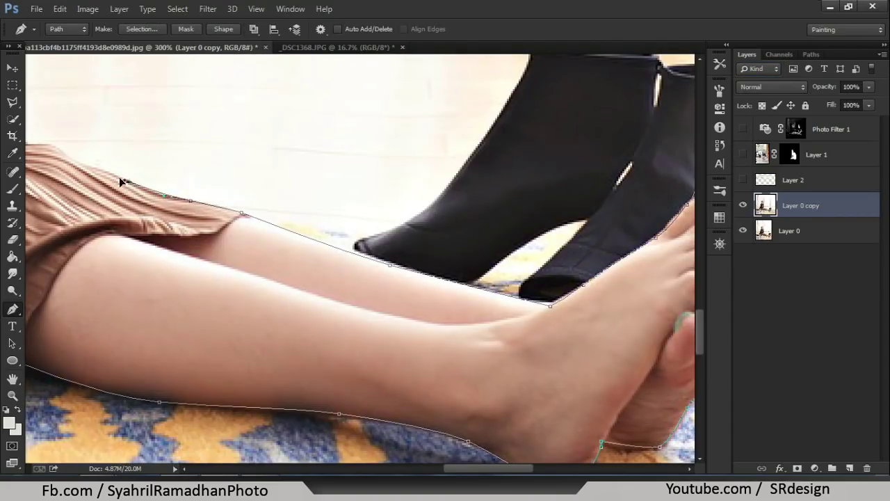
# Close the path around the skirt hem, make it a selection, and copy it to Layer 3.
pyautogui.moveTo(42, 236); pyautogui.dragTo(154, 212)
pyautogui.click(139, 206)
pyautogui.click(124, 283)
pyautogui.click(146, 314)
pyautogui.rightClick(301, 207)
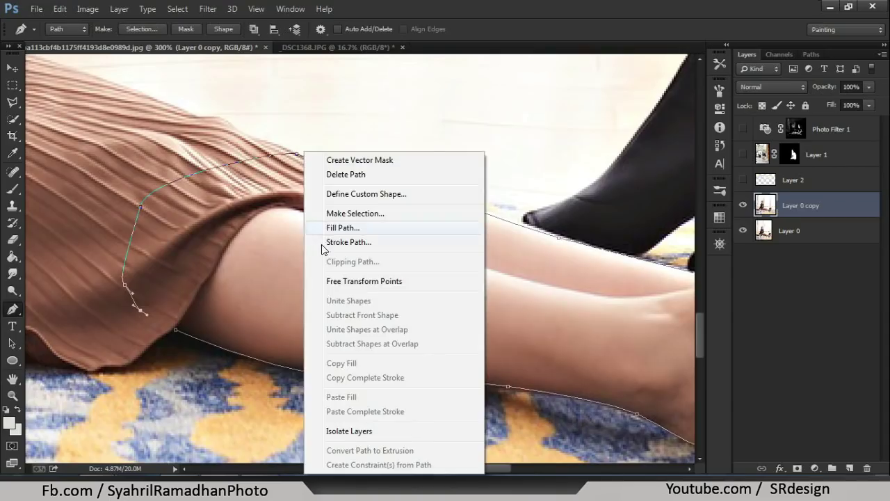
pyautogui.click(340, 213)
pyautogui.press('Return')
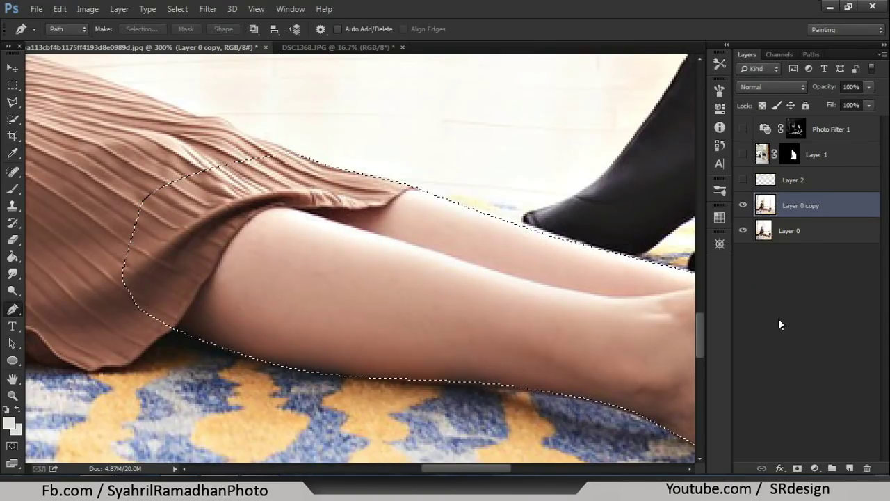
pyautogui.hotkey('ctrl', 'j')
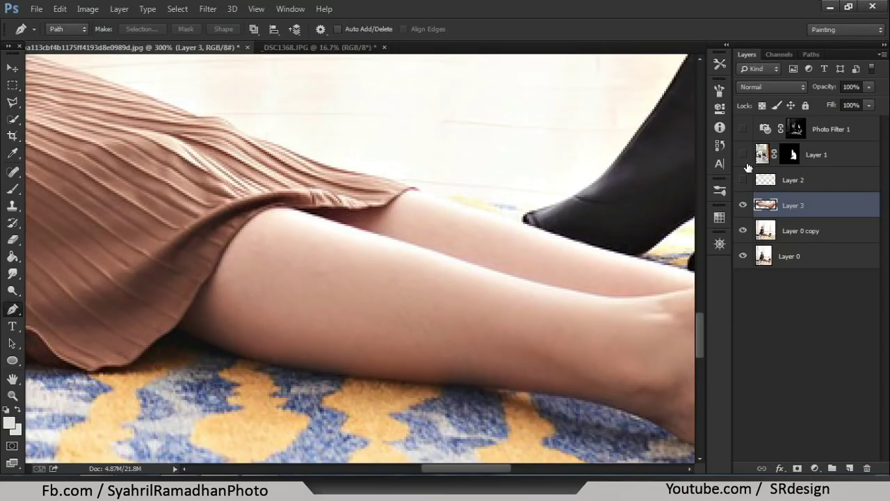
# Show Layer 1, move the legs layer (Layer 3) above it, and frame the legs at 200%.
pyautogui.click(744, 155)
pyautogui.moveTo(803, 205); pyautogui.dragTo(780, 158)
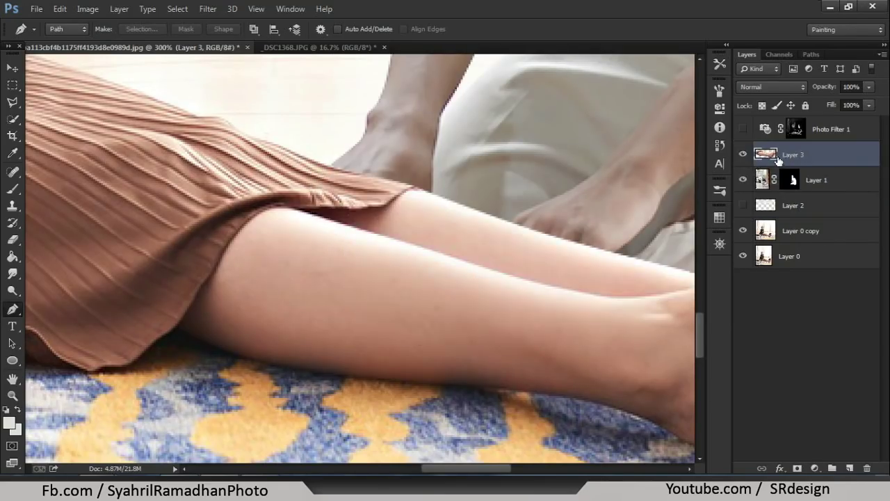
pyautogui.hotkey('ctrl', '1')
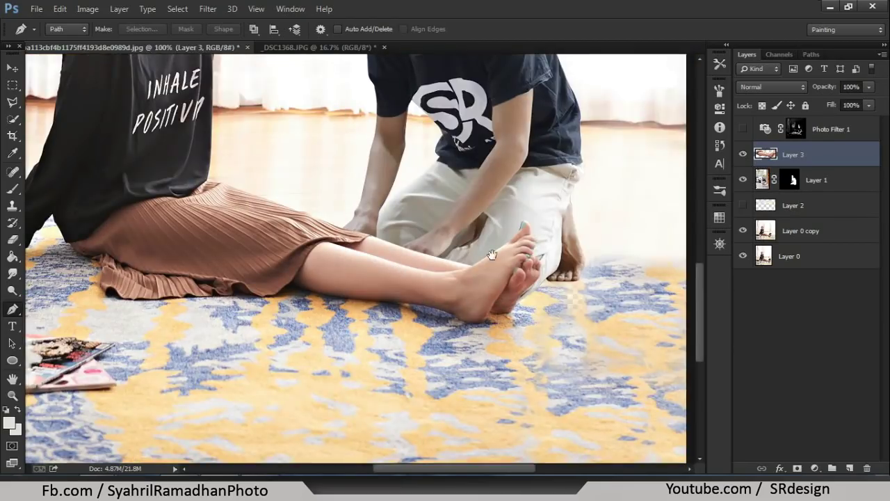
pyautogui.press('h')
pyautogui.moveTo(463, 258); pyautogui.dragTo(467, 287)
pyautogui.hotkey('ctrl', '+')
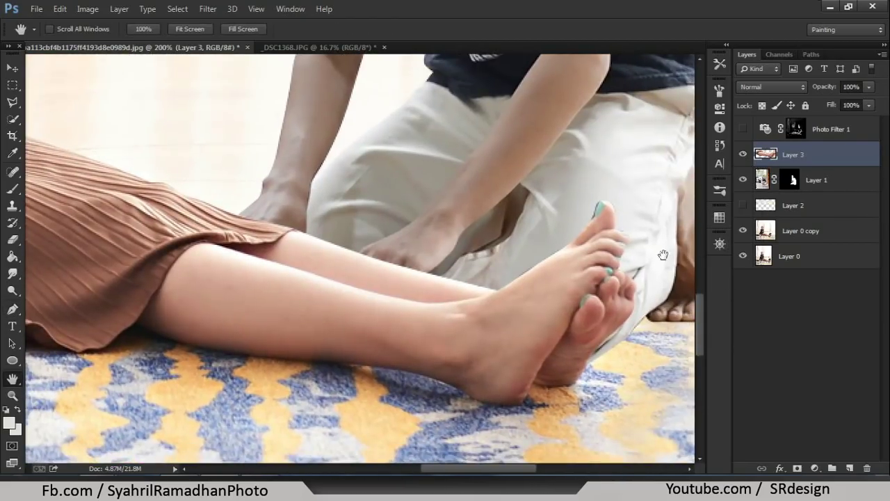
pyautogui.moveTo(663, 254); pyautogui.dragTo(655, 234)
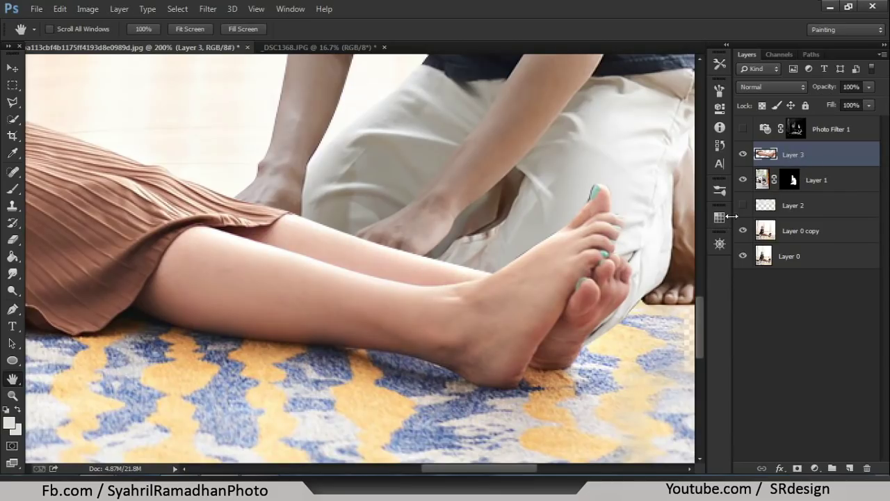
# Rename Layer 1 to 'l'.
pyautogui.click(820, 180)
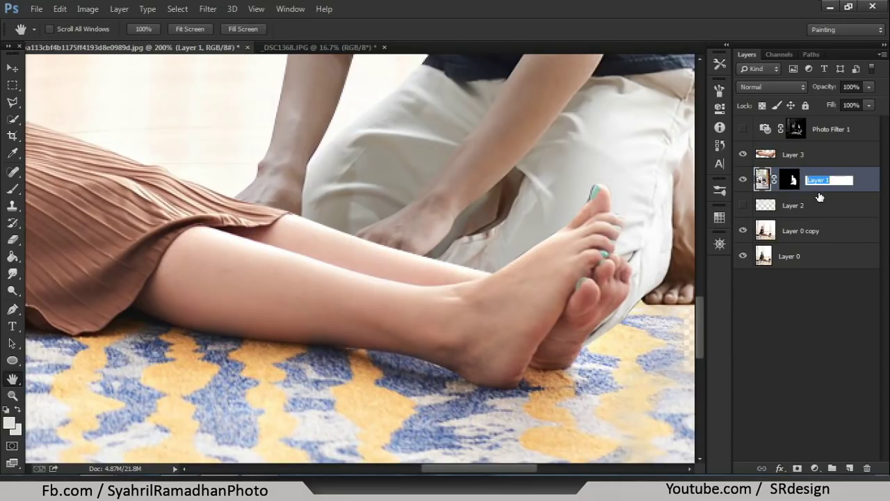
pyautogui.write('mod')
pyautogui.hotkey('ctrl', 'z')
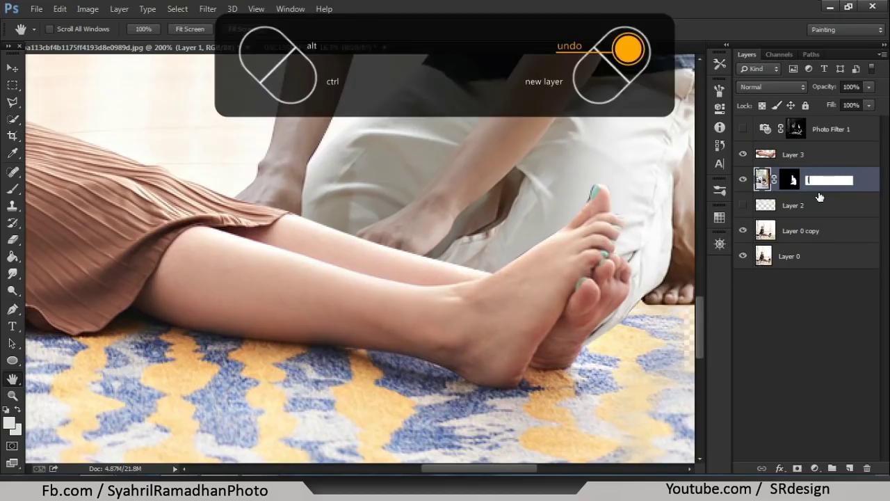
pyautogui.write('l')
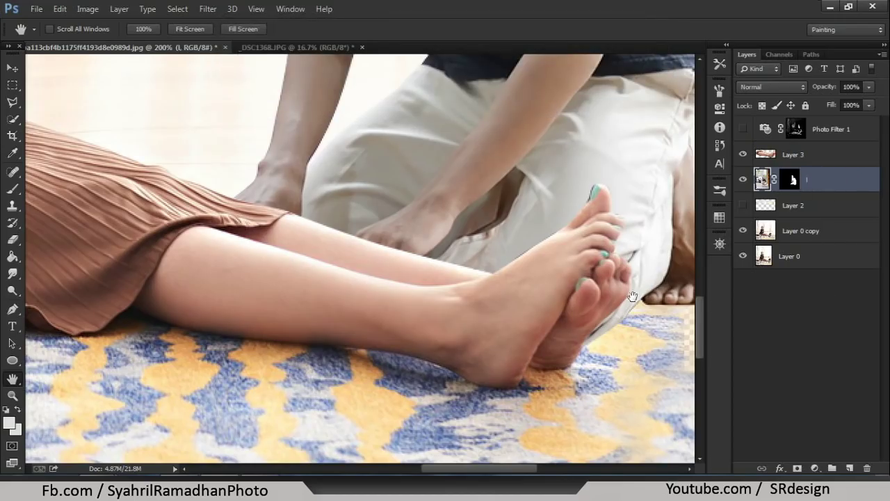
pyautogui.press('Return')
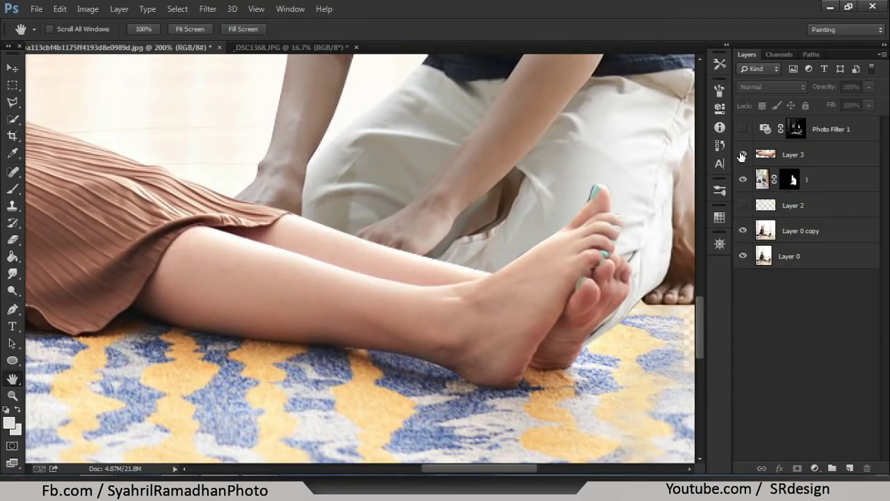
# Hide the legs layer, zoom to 300%, and pen-trace down the trouser edge to the fingertip.
pyautogui.click(742, 156)
pyautogui.hotkey('ctrl', '+')
pyautogui.press('p')
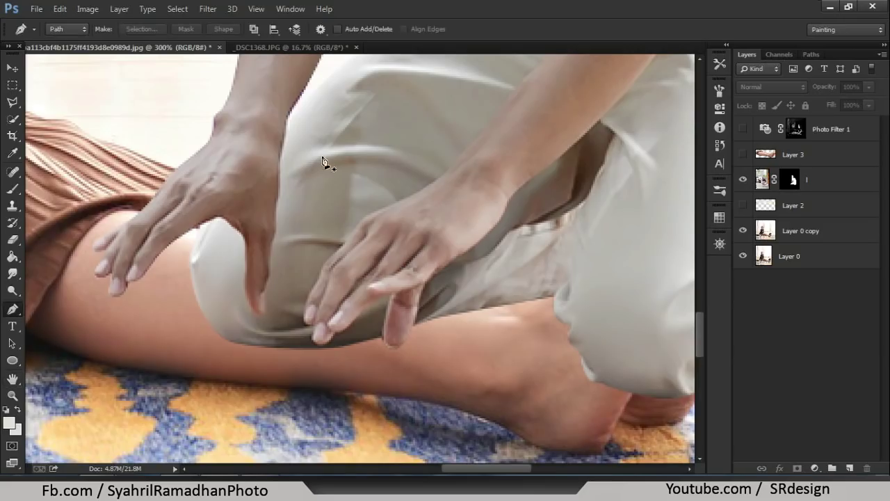
pyautogui.scroll(3, 389, 136)
pyautogui.hscroll(-2, 389, 136)
pyautogui.click(390, 130)
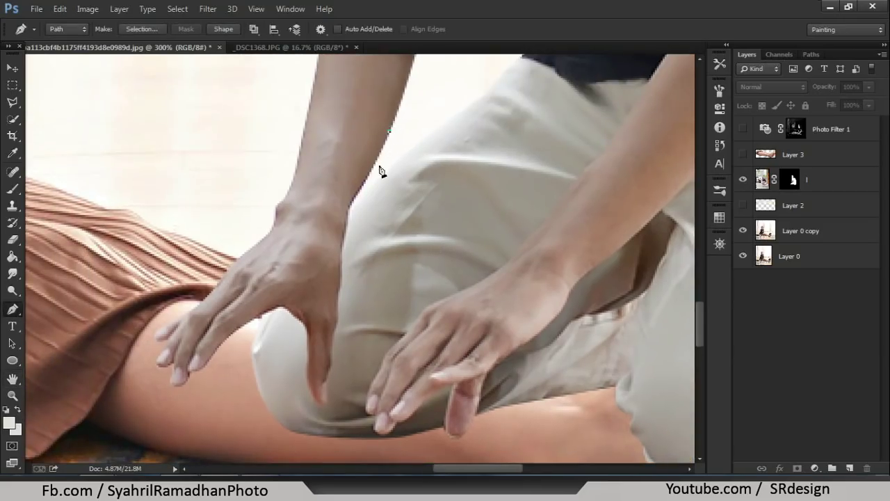
pyautogui.moveTo(366, 178); pyautogui.dragTo(363, 183)
pyautogui.moveTo(343, 226); pyautogui.dragTo(339, 293)
pyautogui.moveTo(329, 362); pyautogui.dragTo(325, 394)
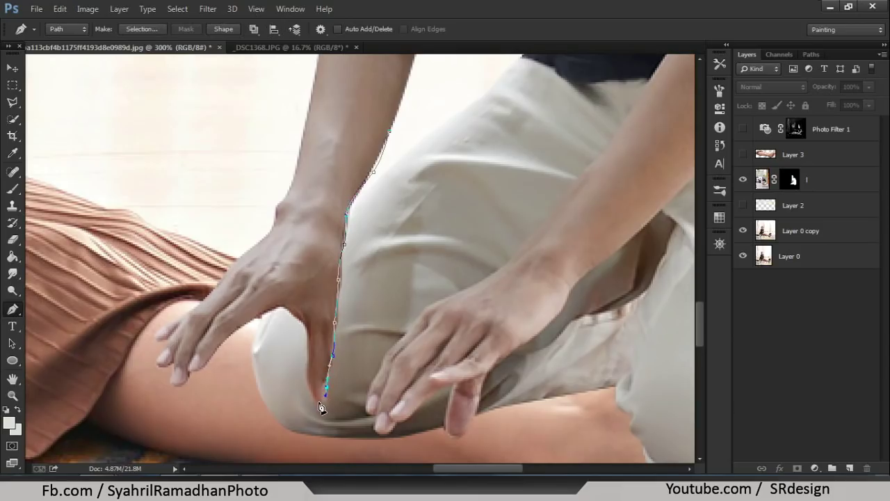
# Continue the pen path around the finger and leg back up toward the trousers.
pyautogui.moveTo(300, 376); pyautogui.dragTo(305, 327)
pyautogui.hotkey('ctrl', 'z')
pyautogui.moveTo(308, 351)
pyautogui.mouseDown()
pyautogui.moveTo(305, 327)
pyautogui.moveTo(288, 314)
pyautogui.mouseUp()
pyautogui.click(278, 307)
pyautogui.click(137, 417)
pyautogui.moveTo(95, 368); pyautogui.dragTo(87, 271)
pyautogui.moveTo(154, 164); pyautogui.dragTo(193, 112)
# Briefly toggle the legs layer, then start and cancel turning the path into a selection.
pyautogui.click(746, 151)
pyautogui.click(745, 151)
pyautogui.rightClick(285, 103)
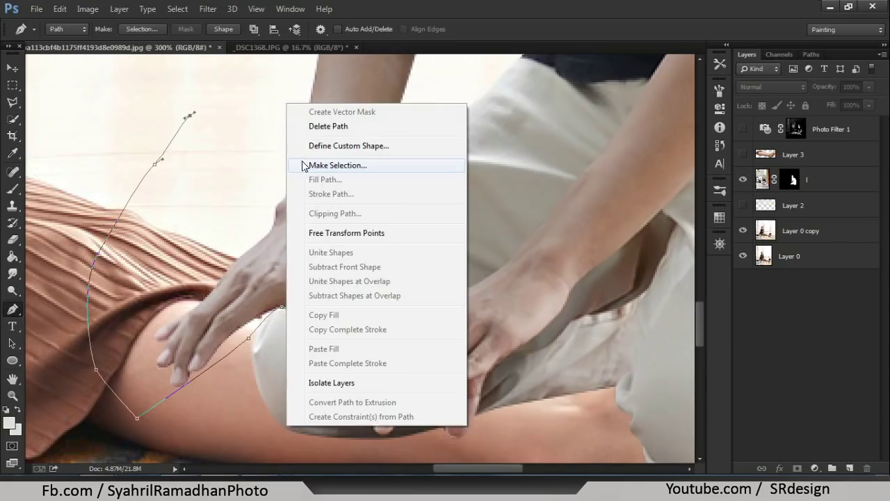
pyautogui.click(301, 164)
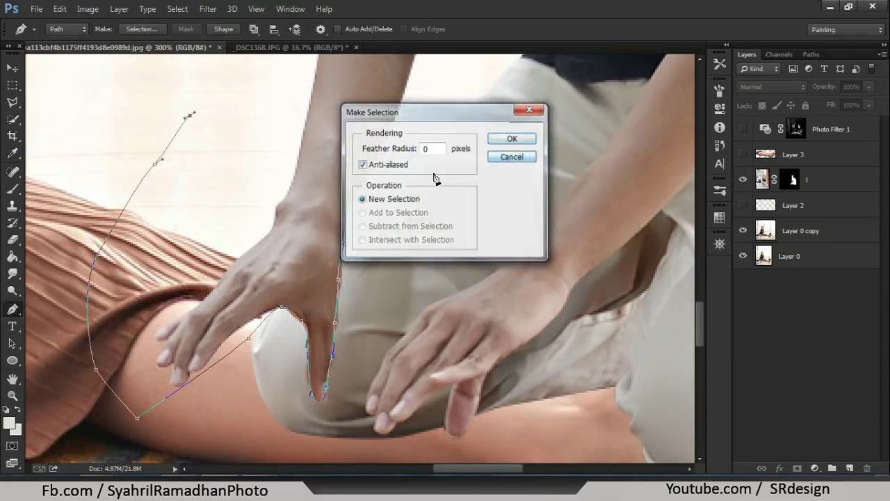
pyautogui.click(513, 156)
# Extend the path up the arm outline to the shirt sleeve and make it a selection.
pyautogui.moveTo(350, 137); pyautogui.dragTo(341, 294)
pyautogui.click(287, 132)
pyautogui.click(297, 120)
pyautogui.click(374, 122)
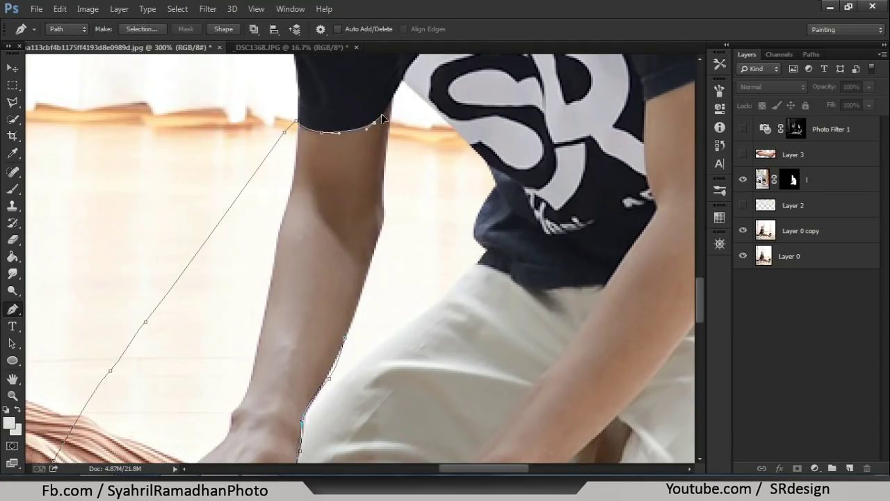
pyautogui.click(398, 95)
pyautogui.click(409, 189)
pyautogui.click(395, 268)
pyautogui.rightClick(384, 297)
pyautogui.click(423, 210)
pyautogui.press('Return')
# Convert layer l to a Smart Object, dismissing the warning messages.
pyautogui.click(793, 228)
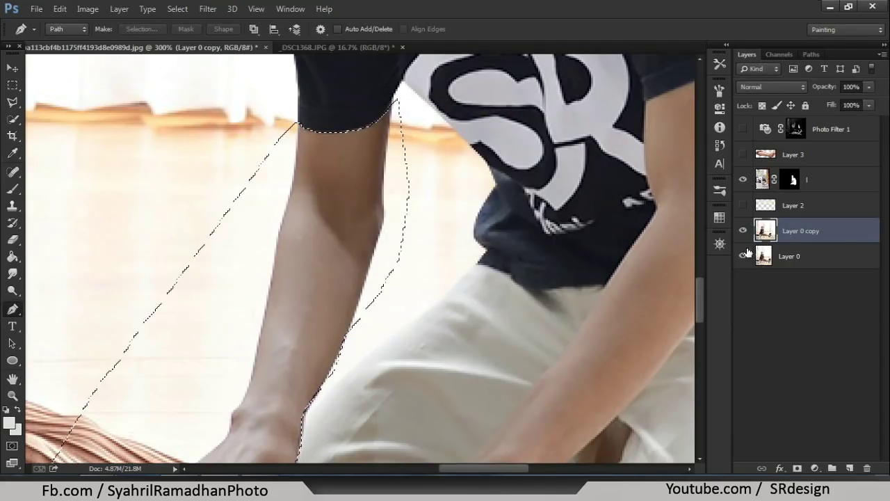
pyautogui.rightClick(844, 182)
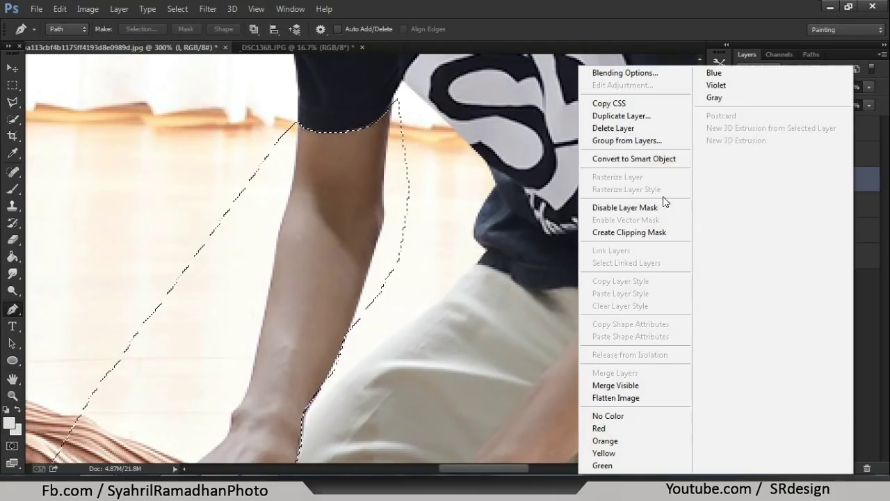
pyautogui.click(642, 166)
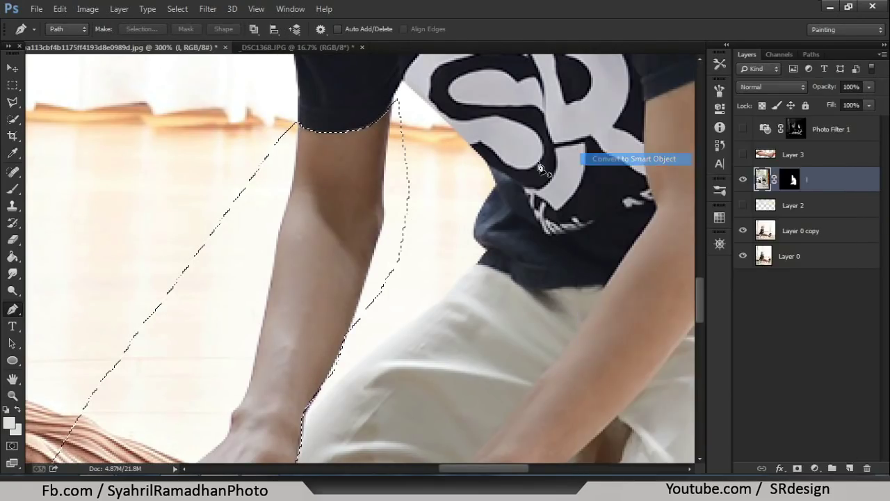
pyautogui.click(13, 171)
pyautogui.press('b')
pyautogui.click(204, 205)
pyautogui.click(414, 196)
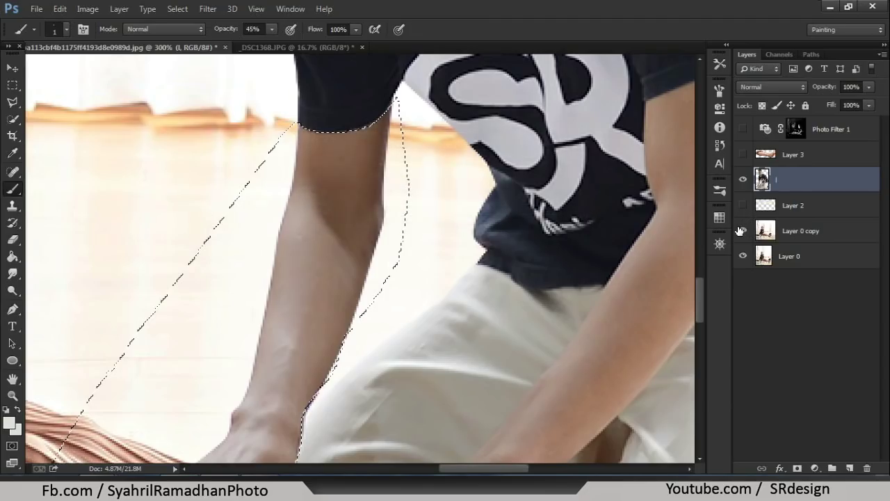
# Copy the selected arm onto Layer 4, move it above Layer 3, then hide Layer 3.
pyautogui.hotkey('ctrl', 'j')
pyautogui.click(743, 157)
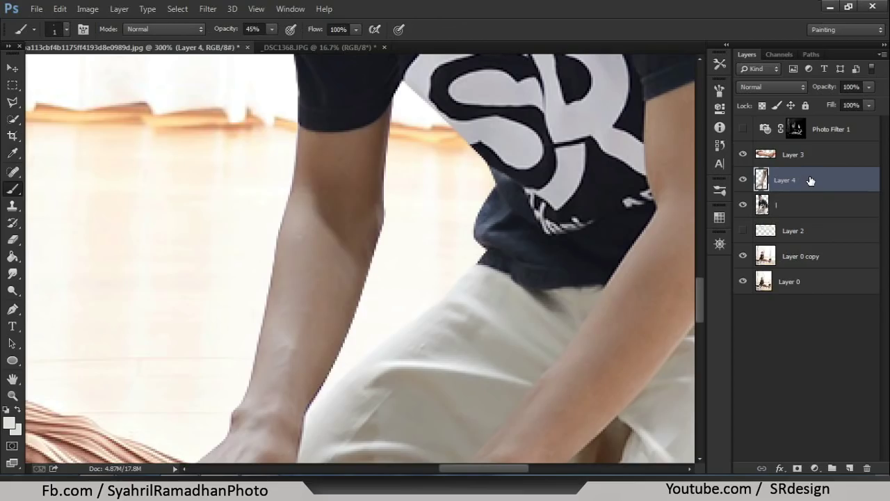
pyautogui.moveTo(810, 180); pyautogui.dragTo(799, 147)
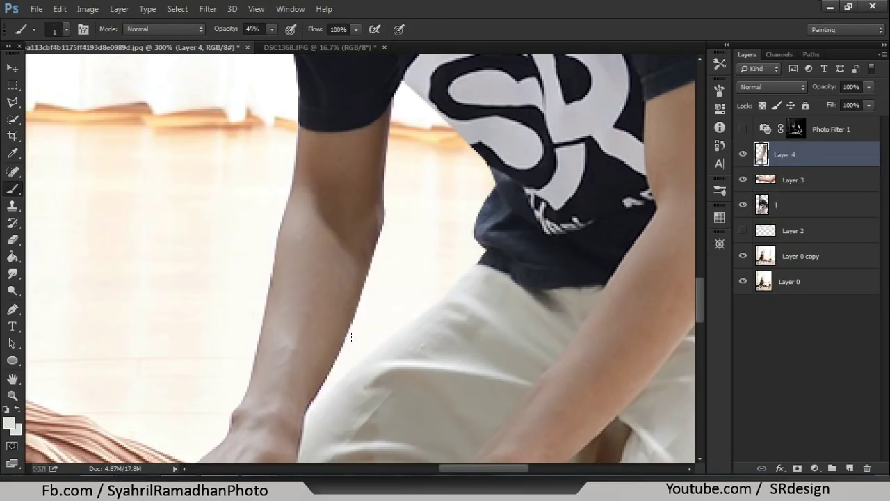
pyautogui.press('h')
pyautogui.moveTo(351, 336); pyautogui.dragTo(372, 146)
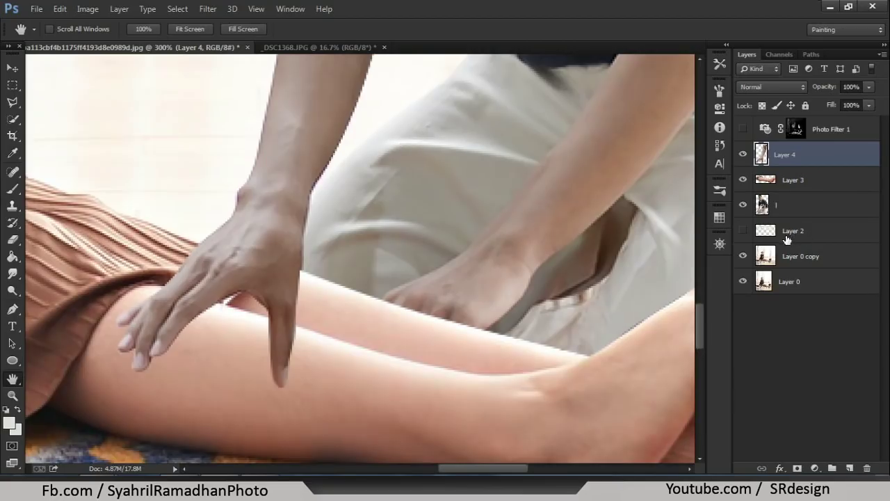
pyautogui.moveTo(639, 239); pyautogui.dragTo(510, 246)
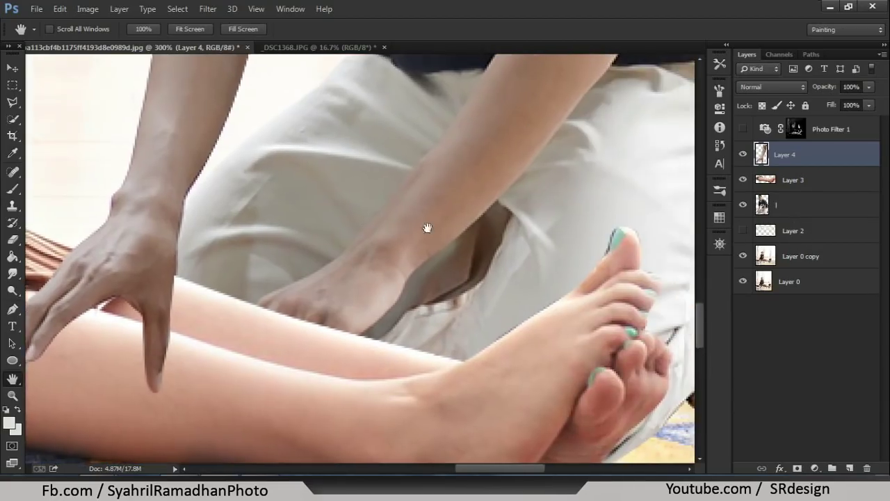
pyautogui.click(743, 180)
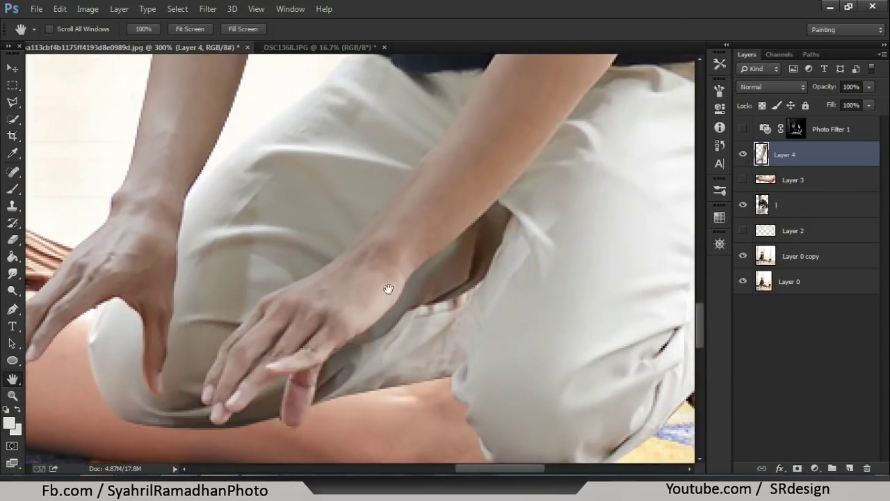
pyautogui.press('p')
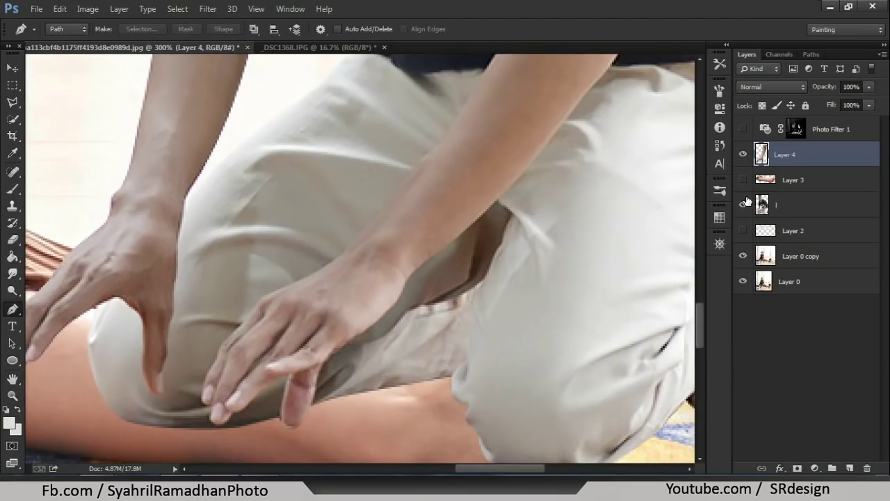
# Pen-trace down the outer edge of the man's right arm from the shirt.
pyautogui.click(744, 203)
pyautogui.click(742, 179)
pyautogui.moveTo(556, 178); pyautogui.dragTo(469, 264)
pyautogui.moveTo(531, 151); pyautogui.dragTo(504, 300)
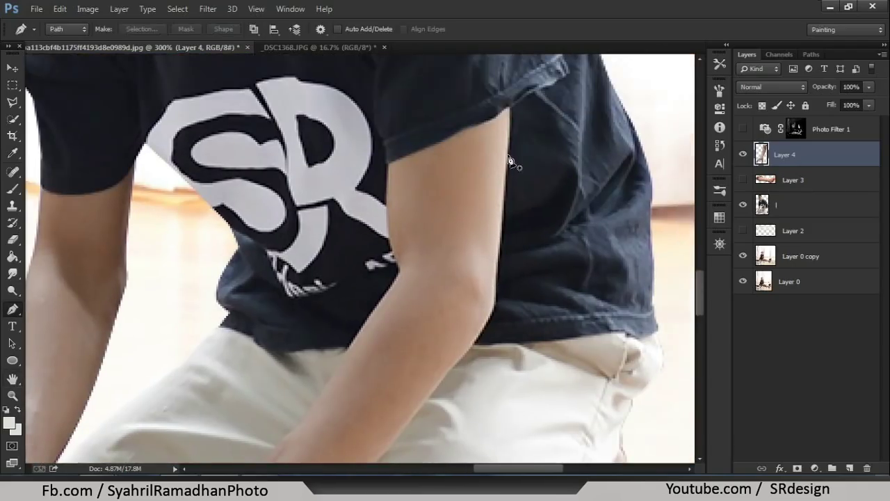
pyautogui.click(510, 110)
pyautogui.moveTo(499, 252); pyautogui.dragTo(499, 266)
pyautogui.click(496, 305)
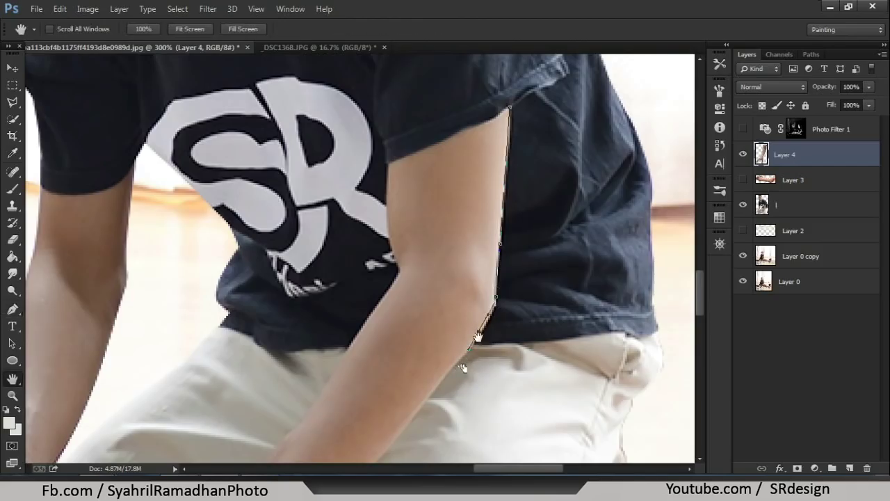
pyautogui.moveTo(461, 367); pyautogui.dragTo(537, 169)
pyautogui.moveTo(485, 232); pyautogui.dragTo(470, 248)
pyautogui.moveTo(428, 295); pyautogui.dragTo(419, 308)
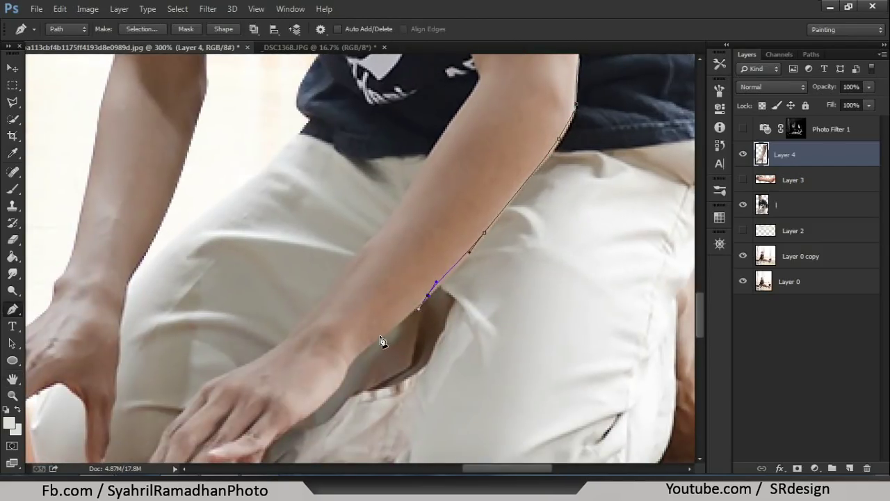
# Trace the path around the hand, fingertip and fingers, then back toward the inner arm.
pyautogui.click(342, 378)
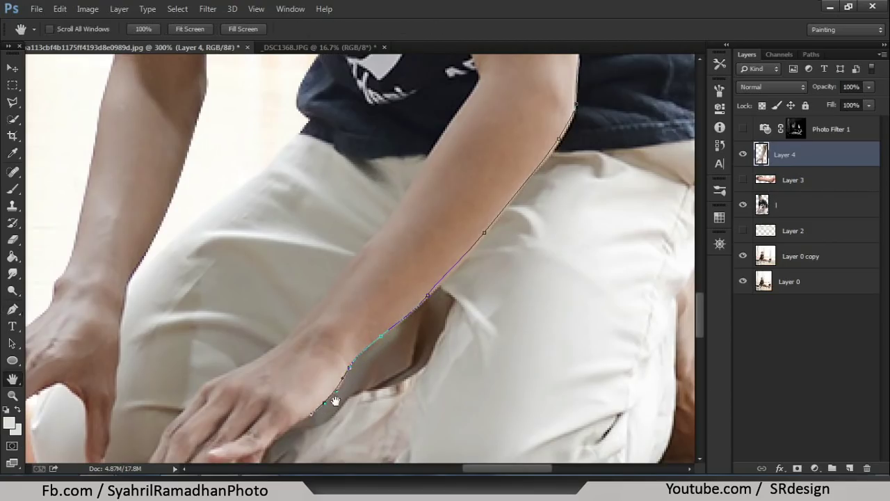
pyautogui.moveTo(311, 412); pyautogui.dragTo(438, 247)
pyautogui.moveTo(401, 270); pyautogui.dragTo(392, 281)
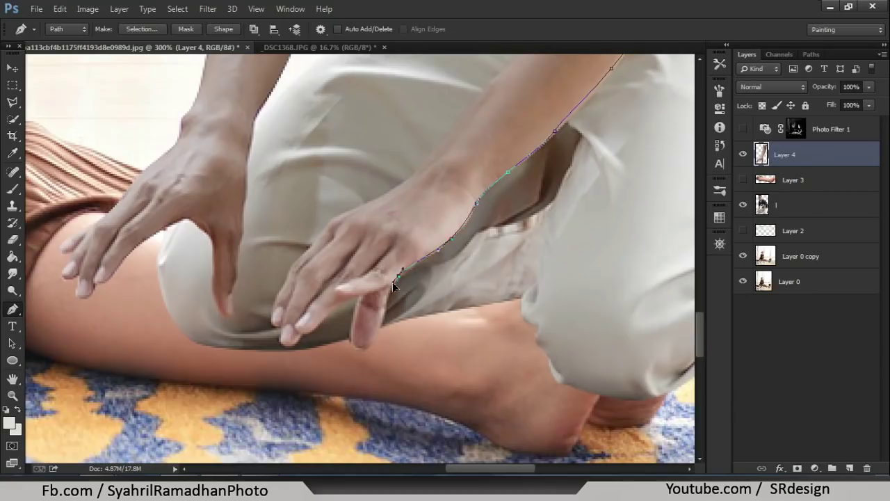
pyautogui.moveTo(386, 312); pyautogui.dragTo(353, 361)
pyautogui.moveTo(350, 341)
pyautogui.mouseDown()
pyautogui.moveTo(371, 292)
pyautogui.moveTo(316, 325)
pyautogui.moveTo(291, 357)
pyautogui.mouseUp()
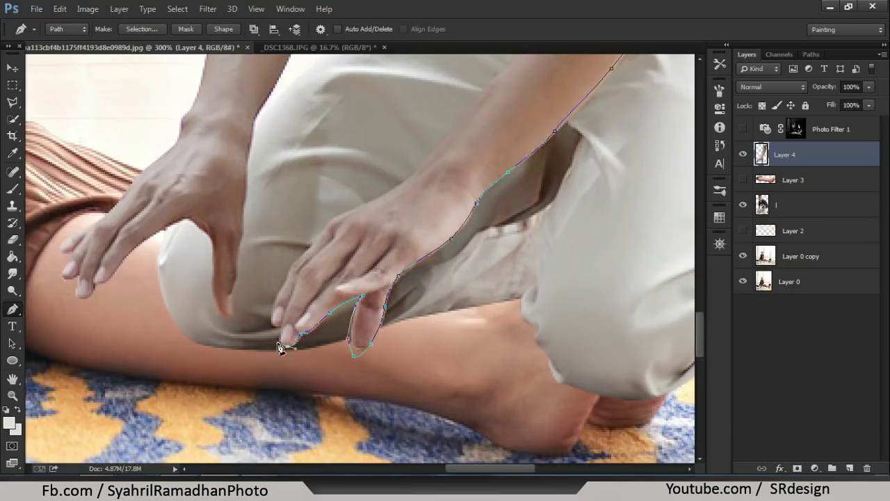
pyautogui.moveTo(282, 326); pyautogui.dragTo(281, 308)
pyautogui.moveTo(277, 297)
pyautogui.mouseDown()
pyautogui.moveTo(292, 259)
pyautogui.moveTo(349, 214)
pyautogui.mouseUp()
pyautogui.moveTo(427, 157)
pyautogui.mouseDown()
pyautogui.moveTo(345, 270)
pyautogui.moveTo(383, 225)
pyautogui.mouseUp()
pyautogui.click(444, 157)
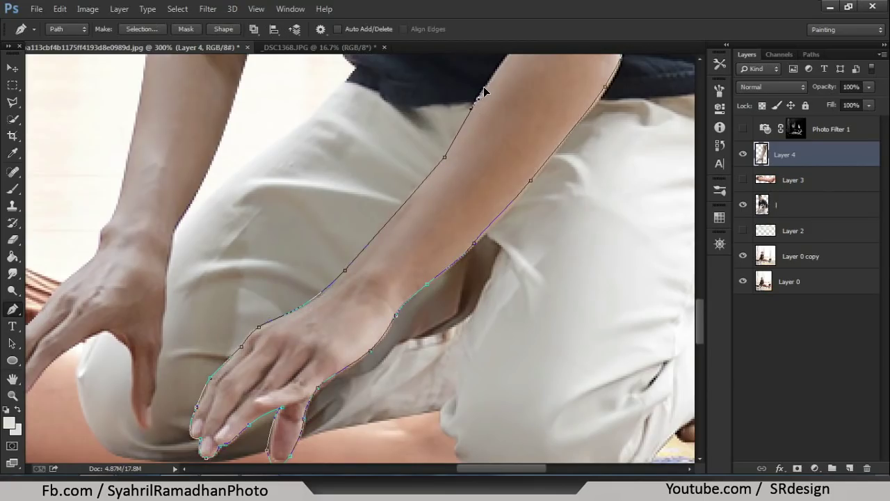
# Run the path up the inner arm, close it at the shoulder, and make a selection.
pyautogui.moveTo(496, 89); pyautogui.dragTo(364, 307)
pyautogui.moveTo(386, 236); pyautogui.dragTo(404, 208)
pyautogui.keyDown('alt'); pyautogui.click(386, 236); pyautogui.keyUp('alt')
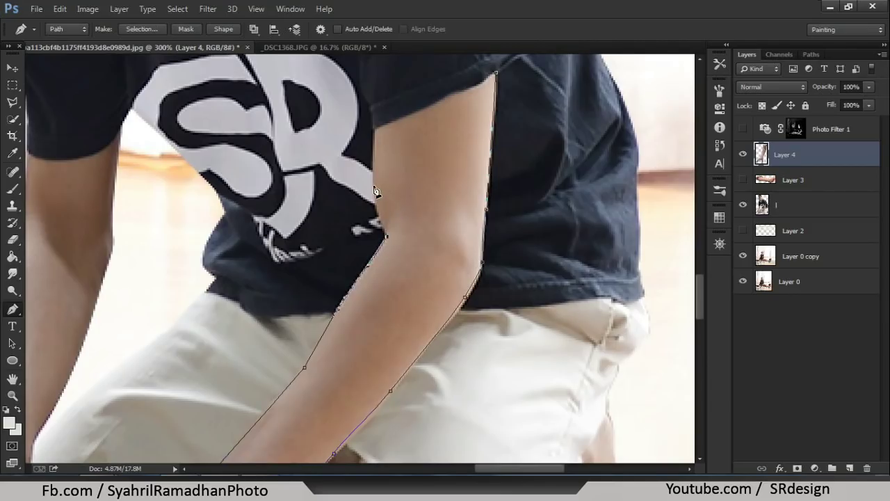
pyautogui.click(374, 131)
pyautogui.click(495, 72)
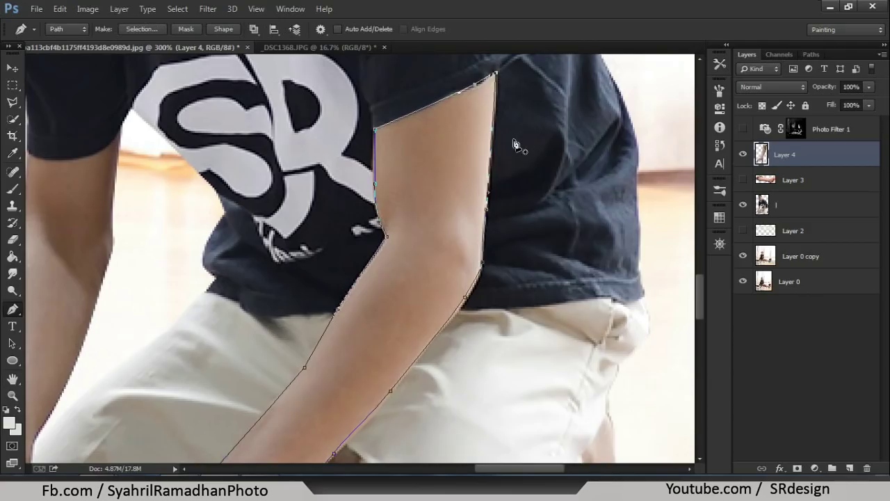
pyautogui.rightClick(491, 140)
pyautogui.click(528, 201)
pyautogui.press('Return')
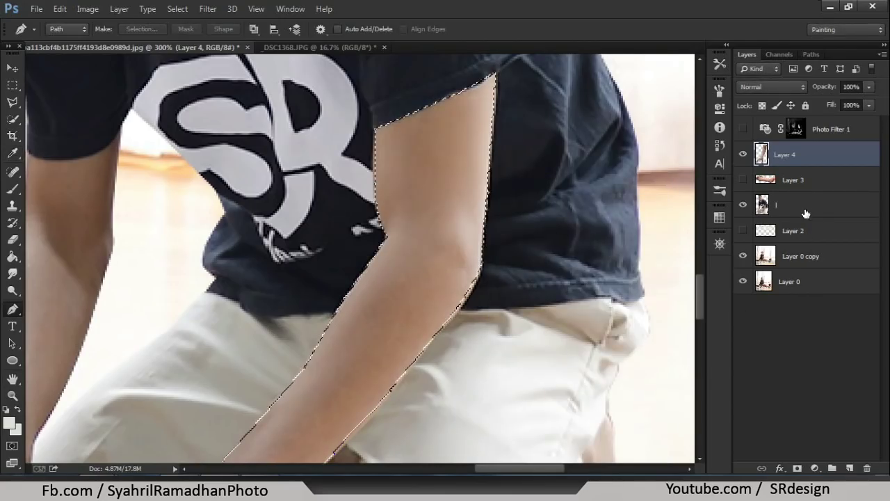
# Copy the selected right arm from the man's layer onto Layer 5, placed above Layer 3.
pyautogui.click(792, 204)
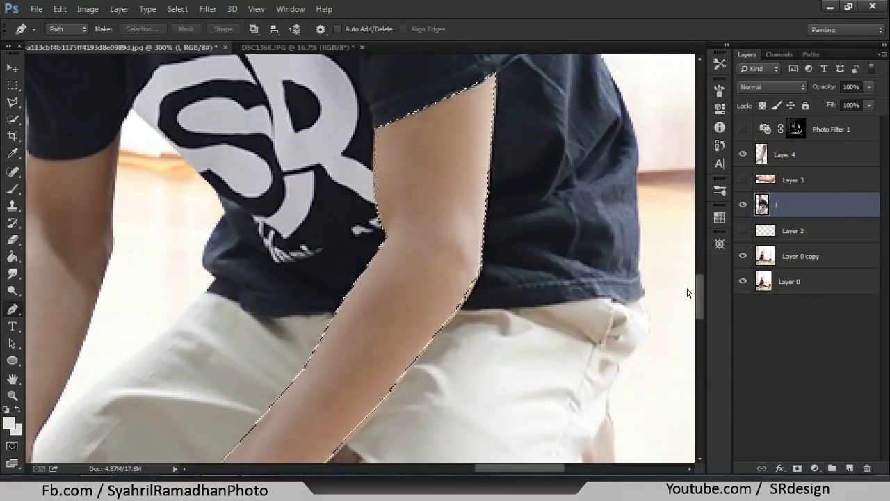
pyautogui.hotkey('ctrl', 'j')
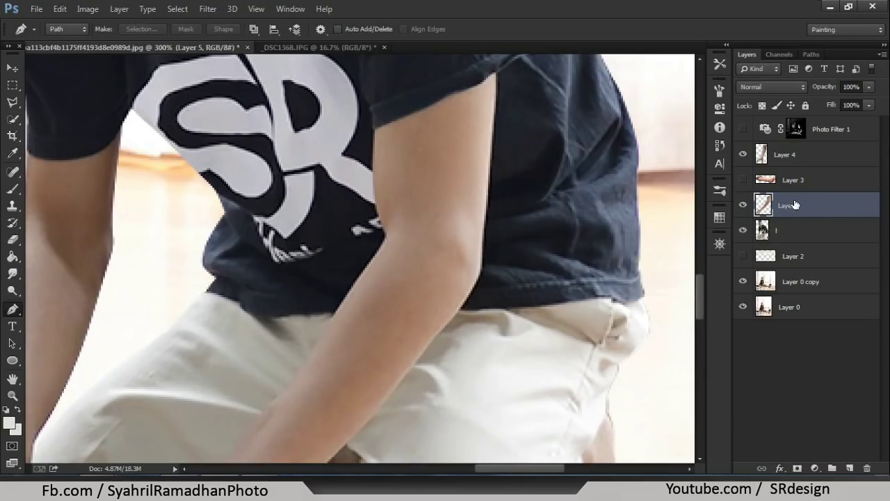
pyautogui.moveTo(795, 205); pyautogui.dragTo(765, 169)
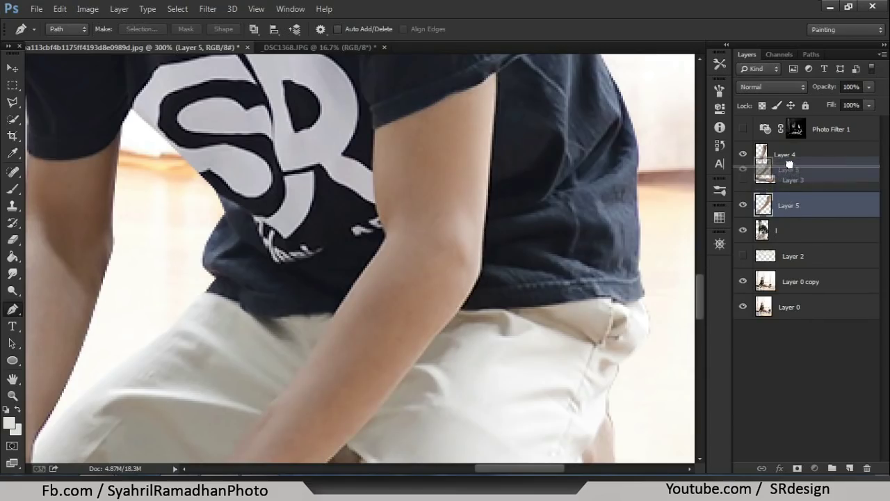
pyautogui.hotkey('ctrl', '-')
pyautogui.hotkey('ctrl', '-')
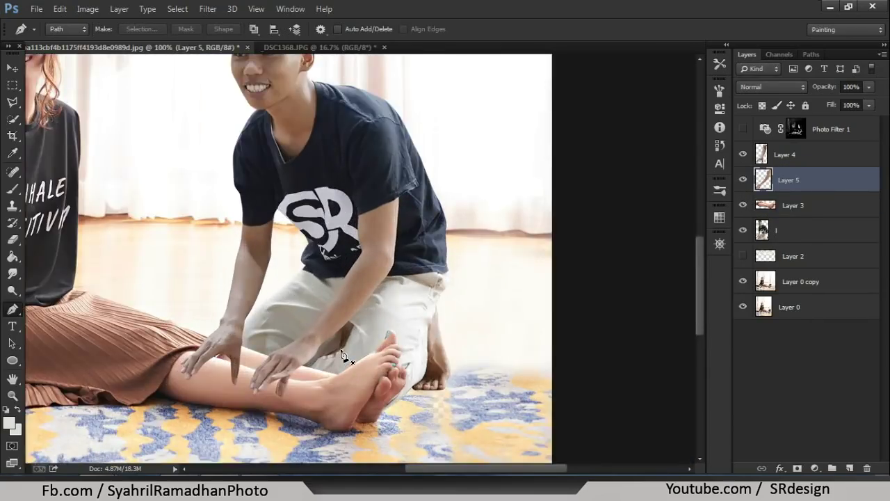
pyautogui.press('h')
pyautogui.hotkey('ctrl', '+')
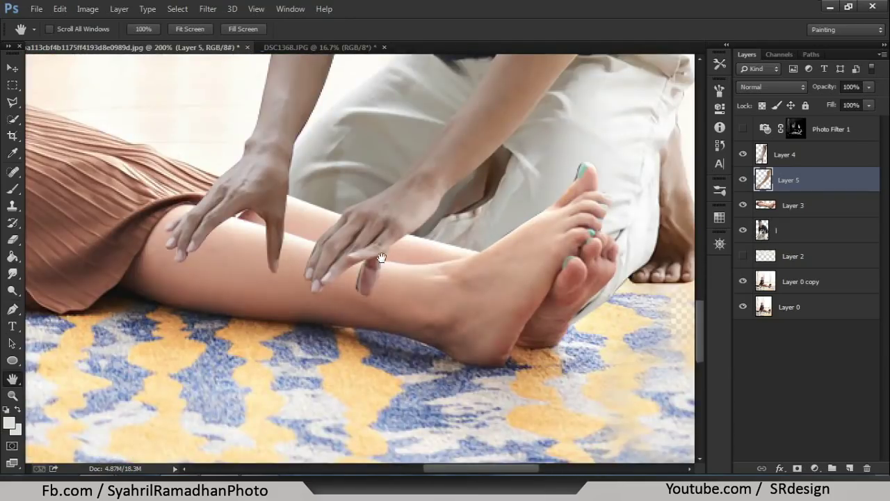
pyautogui.moveTo(381, 258); pyautogui.dragTo(426, 292)
# Merge Layer 4 and Layer 5 into one arm layer and zoom in on the hands.
pyautogui.keyDown('shift'); pyautogui.click(809, 155); pyautogui.keyUp('shift')
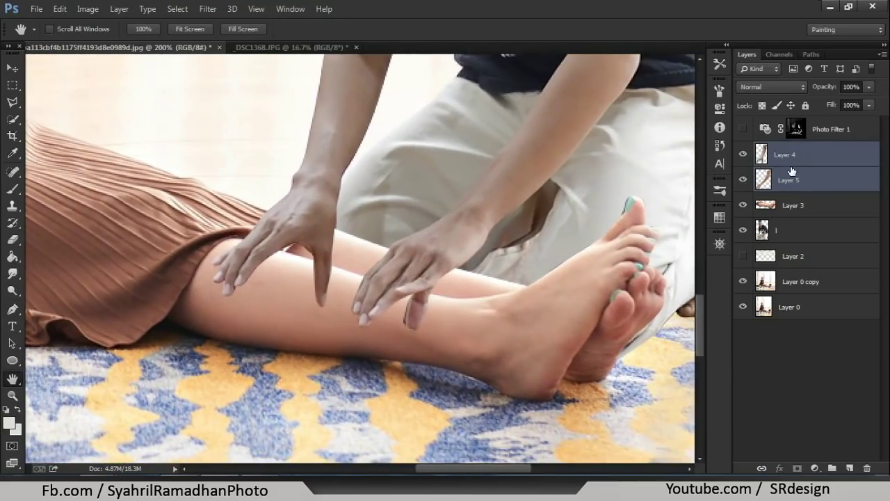
pyautogui.rightClick(791, 171)
pyautogui.click(520, 369)
pyautogui.hotkey('ctrl', '+')
pyautogui.moveTo(328, 359); pyautogui.dragTo(412, 184)
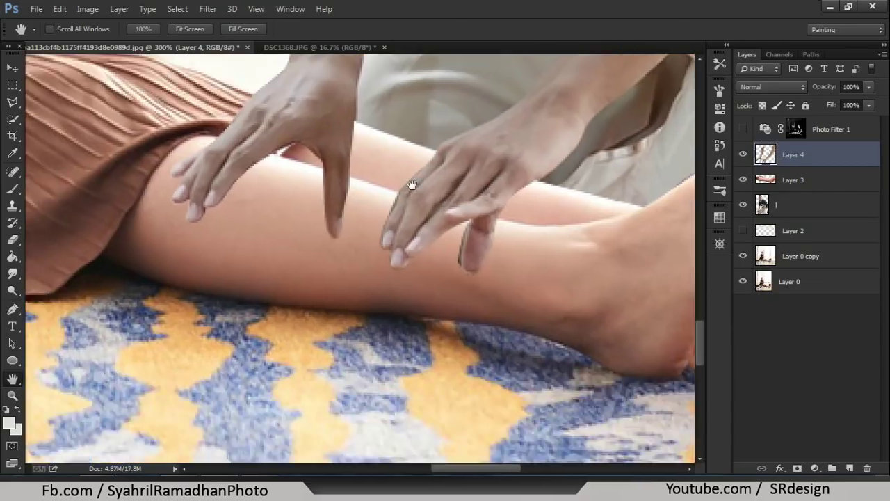
pyautogui.hotkey('ctrl', '+')
pyautogui.moveTo(397, 274); pyautogui.dragTo(334, 310)
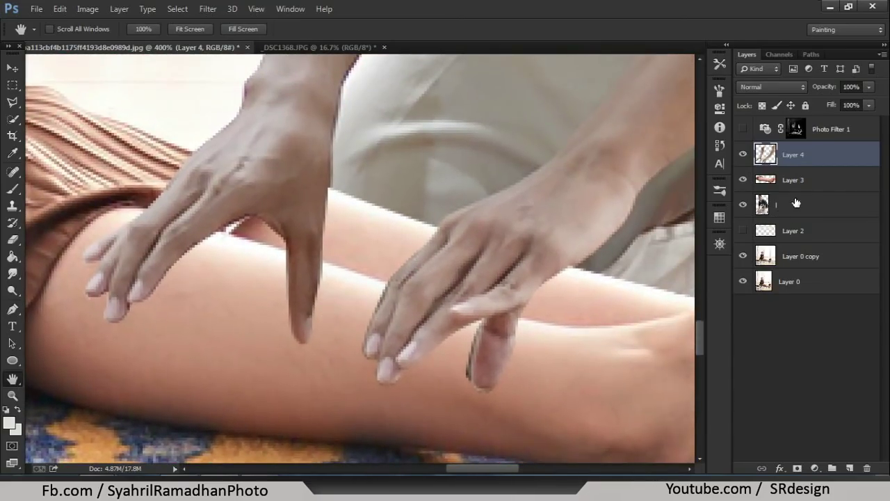
# Free-transform the hand layers a few pixels down so they rest on the leg.
pyautogui.keyDown('ctrl'); pyautogui.click(803, 201); pyautogui.keyUp('ctrl')
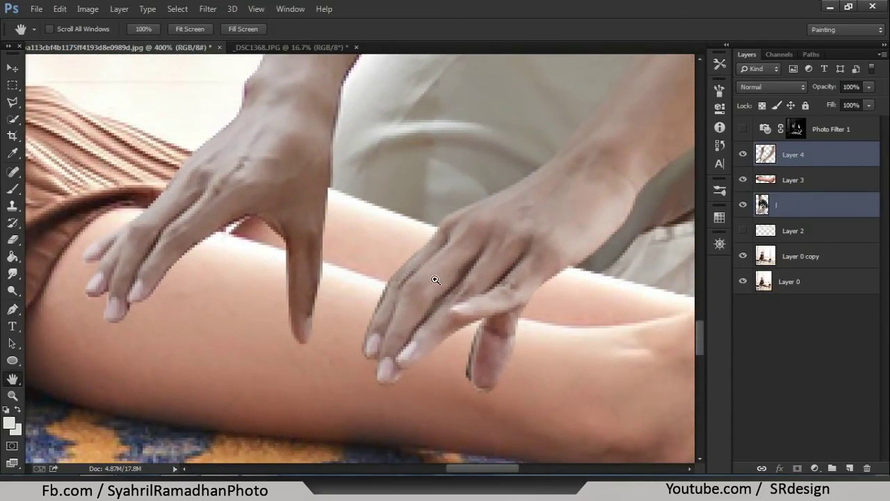
pyautogui.hotkey('ctrl', 't')
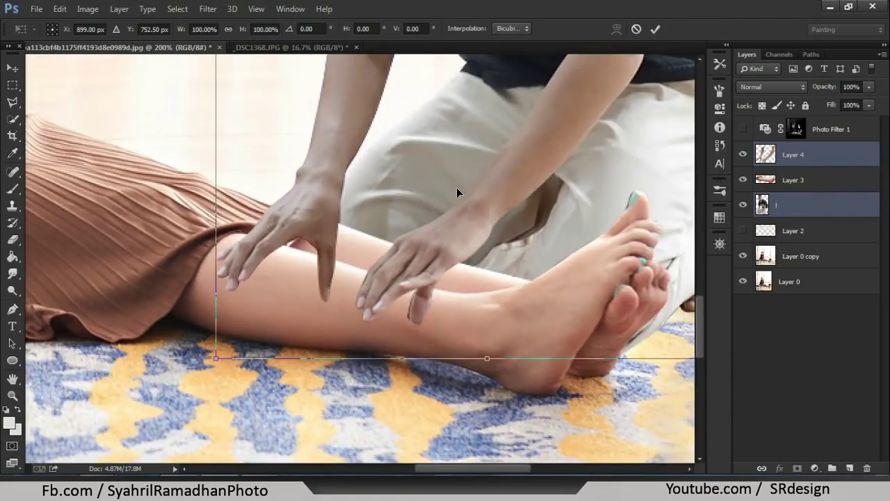
pyautogui.moveTo(455, 196); pyautogui.dragTo(457, 209)
pyautogui.press('Return')
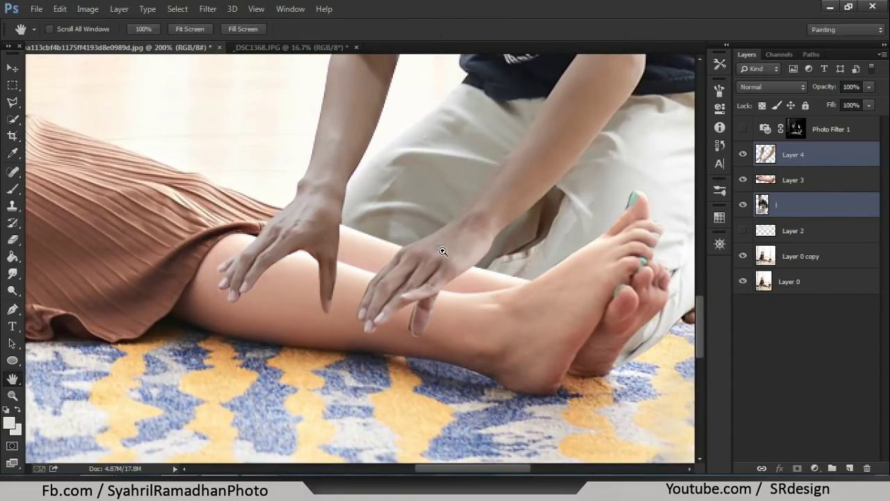
pyautogui.scroll(-5, 351, 270)
pyautogui.scroll(6, 351, 269)
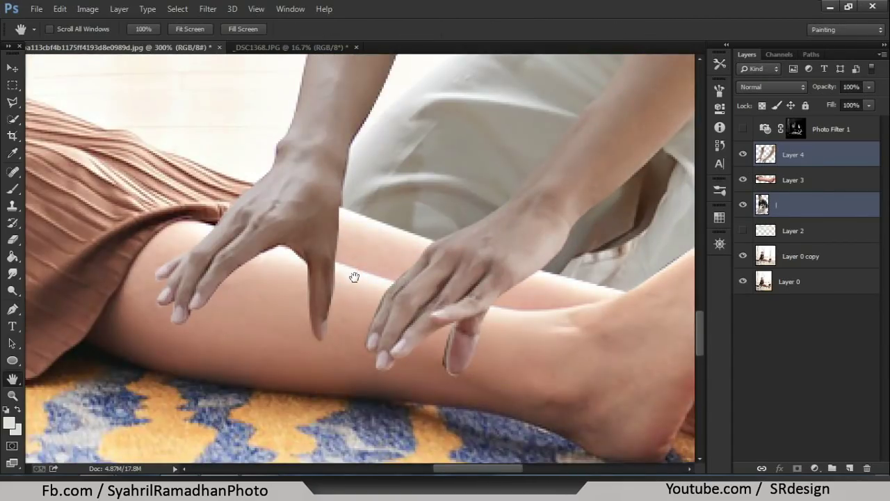
pyautogui.scroll(1, 354, 277)
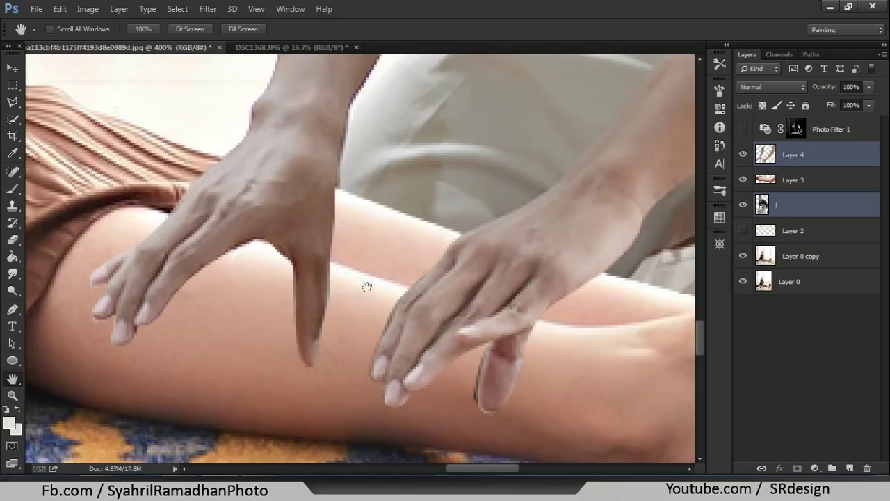
# Add a layer mask to Layer 4 and erase the dangling finger with a small brush.
pyautogui.click(12, 238)
pyautogui.click(772, 159)
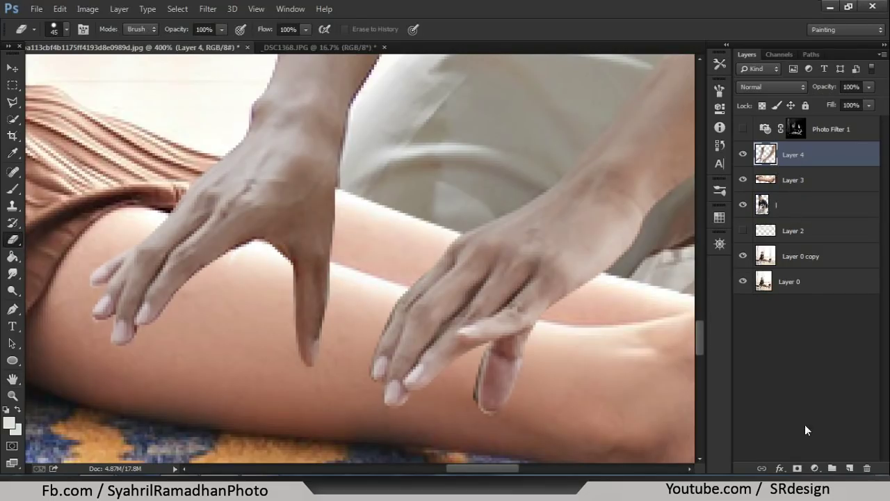
pyautogui.click(798, 468)
pyautogui.press('[')
pyautogui.press('[')
pyautogui.press('[')
pyautogui.press('[')
pyautogui.moveTo(298, 351)
pyautogui.mouseDown()
pyautogui.moveTo(299, 268)
pyautogui.moveTo(271, 252)
pyautogui.mouseUp()
# Clean up the mask around the finger's top, check the result, and select Layer 3.
pyautogui.hotkey('ctrl', '-')
pyautogui.hotkey('ctrl', '-')
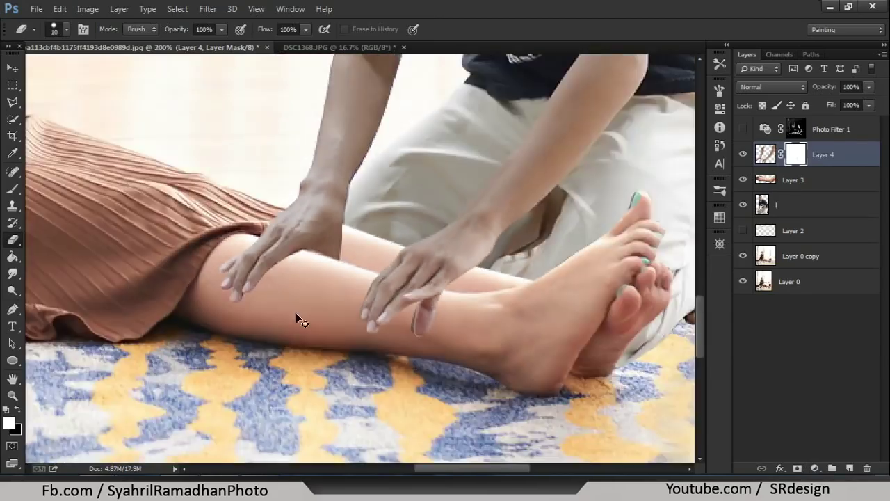
pyautogui.hotkey('ctrl', '+')
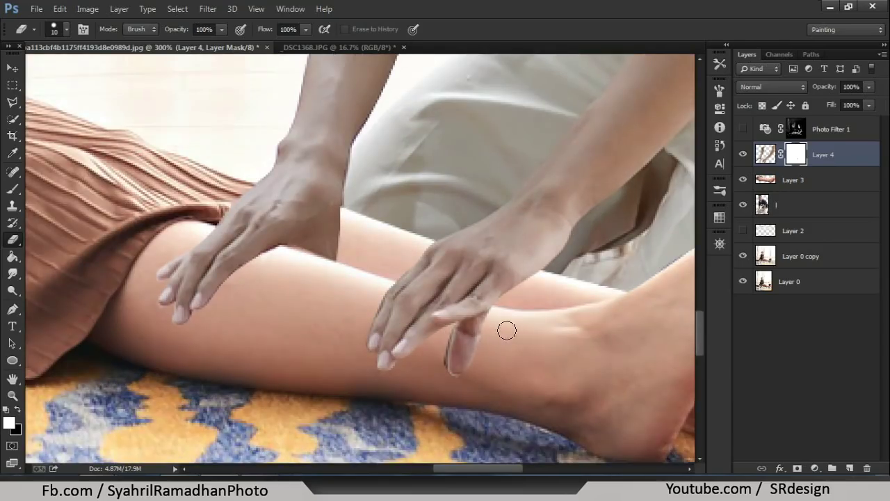
pyautogui.moveTo(495, 322)
pyautogui.mouseDown()
pyautogui.moveTo(477, 322)
pyautogui.moveTo(454, 340)
pyautogui.moveTo(474, 369)
pyautogui.moveTo(455, 364)
pyautogui.mouseUp()
pyautogui.hotkey('ctrl', '-')
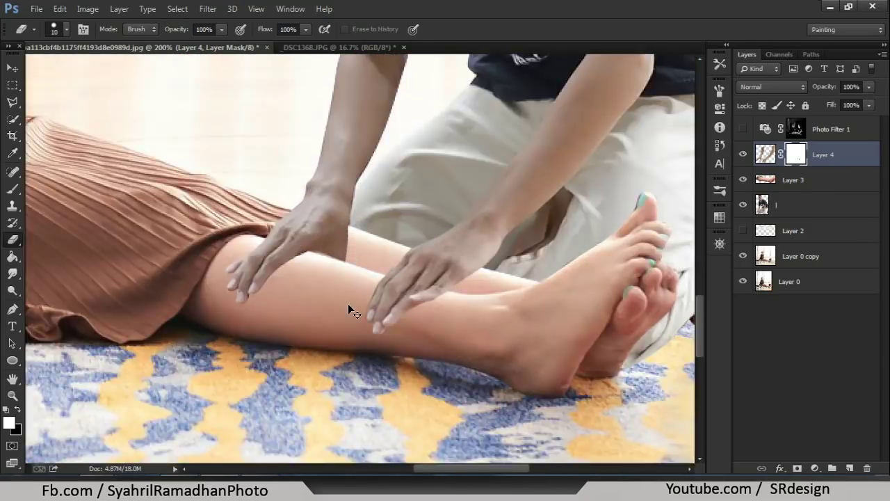
pyautogui.hotkey('ctrl', '+')
pyautogui.moveTo(378, 264); pyautogui.dragTo(423, 270)
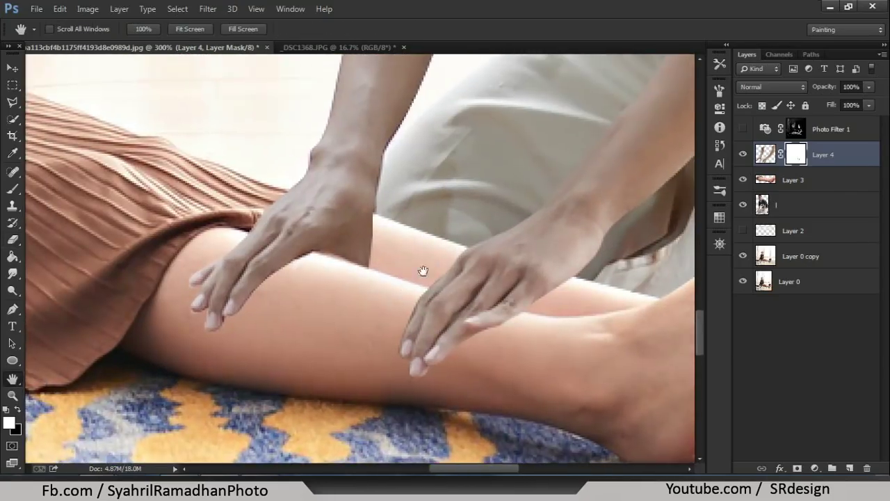
pyautogui.click(793, 186)
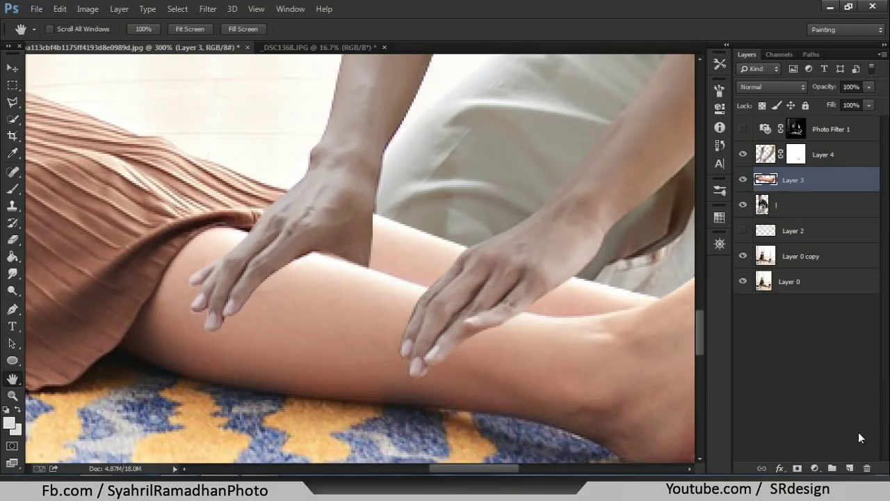
# Add a new empty Layer 5 clipped to Layer 3.
pyautogui.click(848, 469)
pyautogui.rightClick(809, 182)
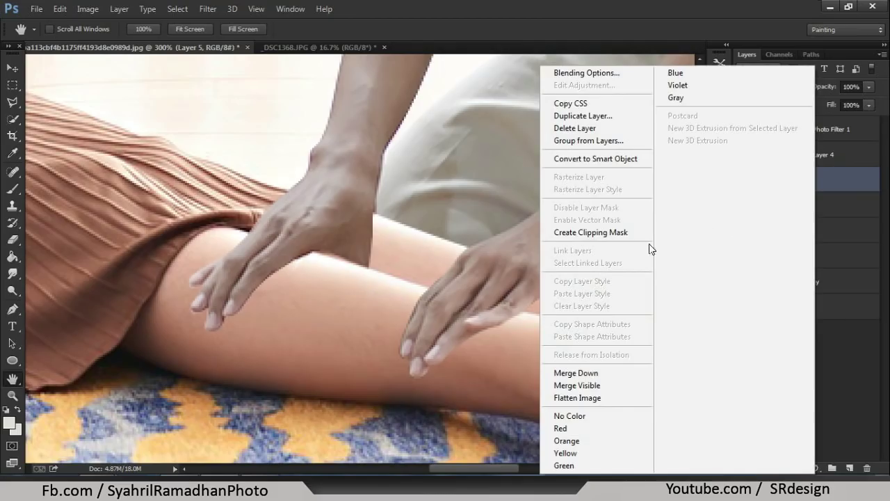
pyautogui.click(590, 232)
pyautogui.hotkey('ctrl', '+')
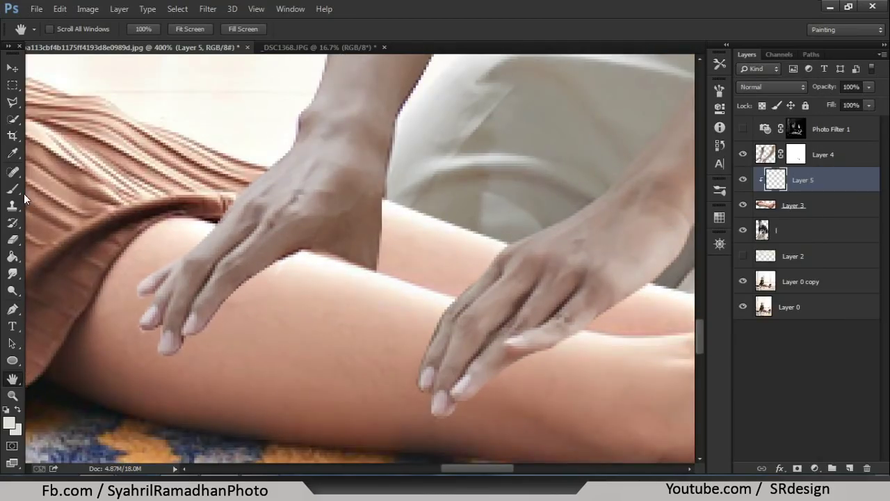
# Set the foreground to dark brown #4f3429 and lower Layer 5 opacity to 31%.
pyautogui.click(21, 192)
pyautogui.click(9, 422)
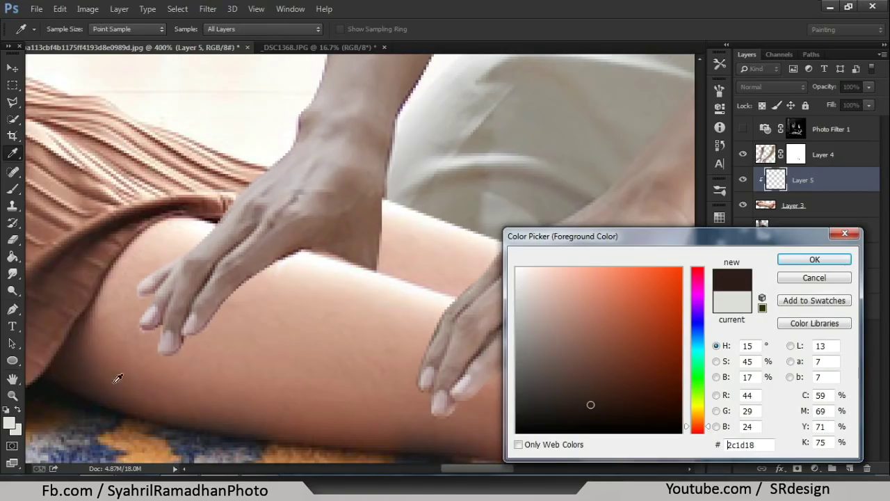
pyautogui.moveTo(118, 361)
pyautogui.mouseDown()
pyautogui.moveTo(98, 378)
pyautogui.moveTo(351, 447)
pyautogui.mouseUp()
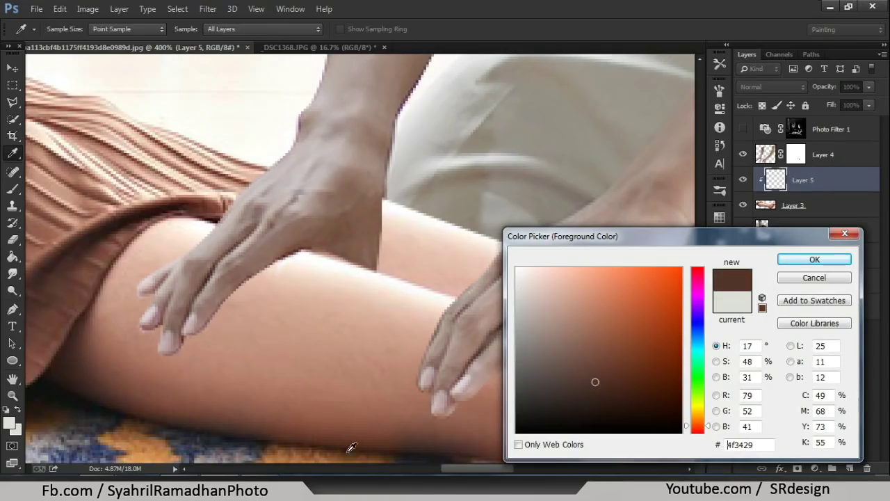
pyautogui.click(814, 258)
pyautogui.moveTo(823, 94); pyautogui.dragTo(718, 94)
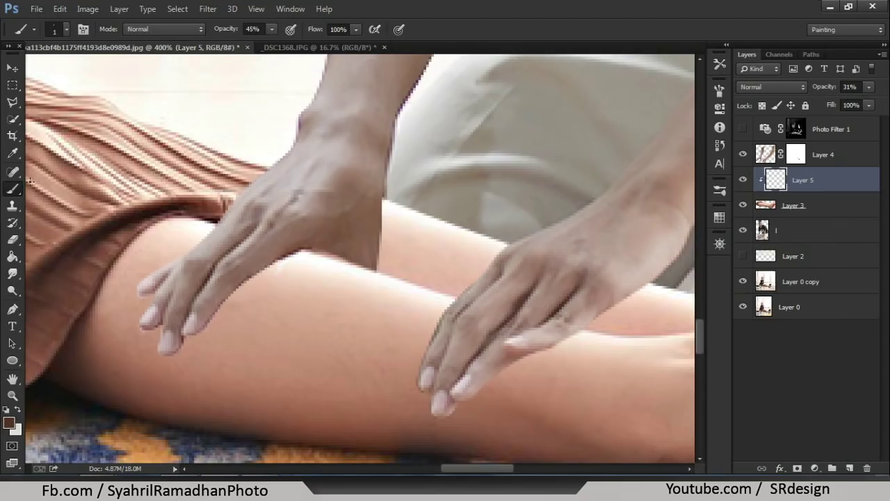
pyautogui.rightClick(295, 196)
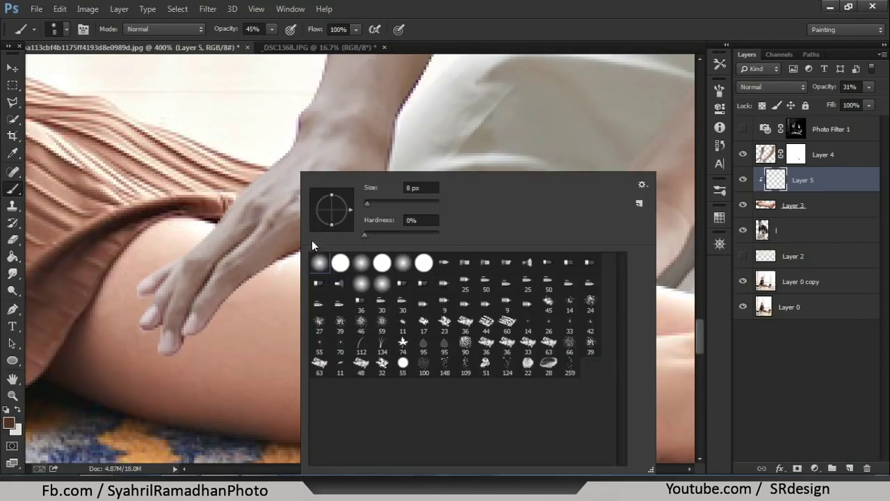
# Paint first soft shadow strokes along the lower edge of the first hand on Layer 5.
pyautogui.click(291, 235)
pyautogui.moveTo(295, 237); pyautogui.dragTo(229, 296)
pyautogui.moveTo(282, 249); pyautogui.dragTo(238, 285)
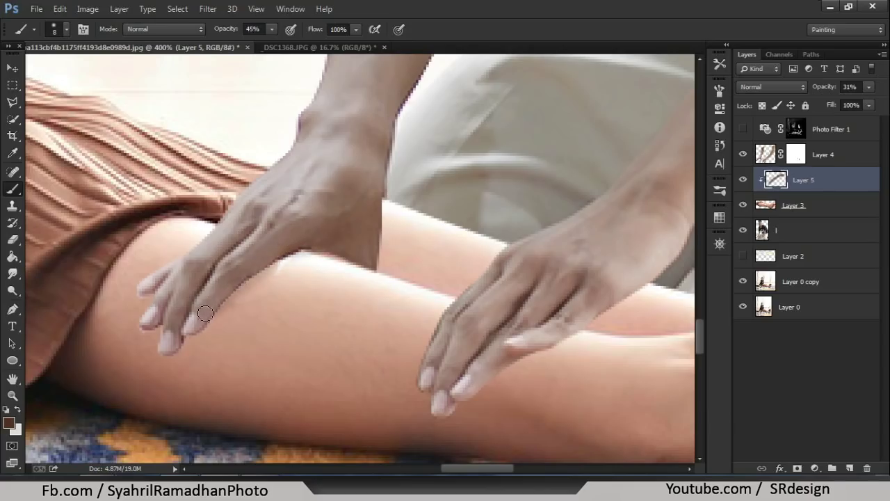
pyautogui.press('0')
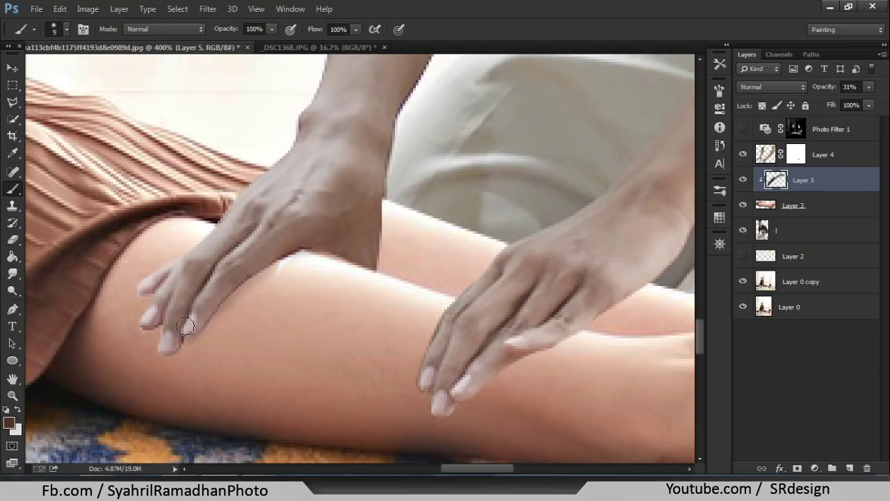
pyautogui.press(']')
pyautogui.press(']')
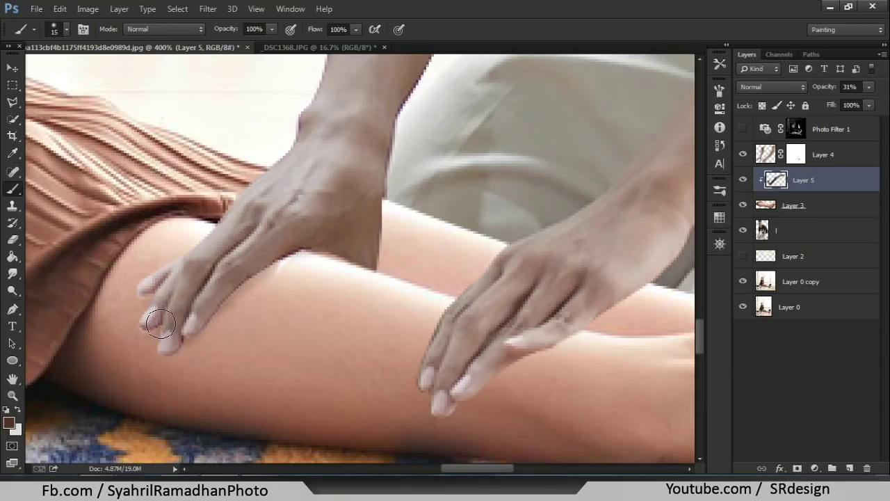
pyautogui.press('[')
# Delete Layer 5 and replace it with a fresh empty layer clipped to Layer 3.
pyautogui.click(247, 32)
pyautogui.press('Return')
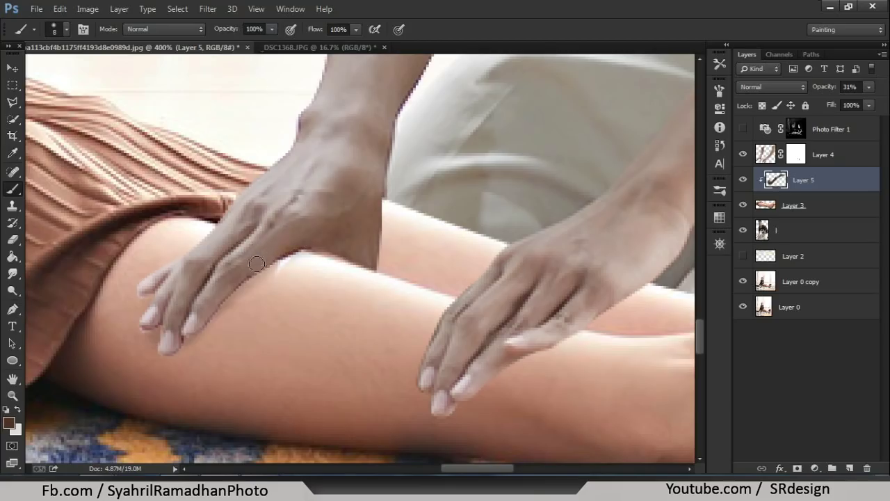
pyautogui.click(834, 89)
pyautogui.press('BackSpace')
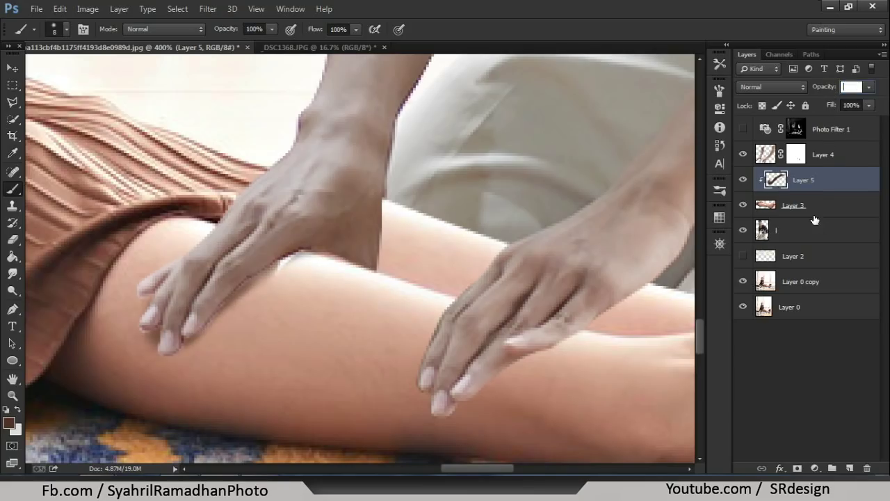
pyautogui.press('Delete')
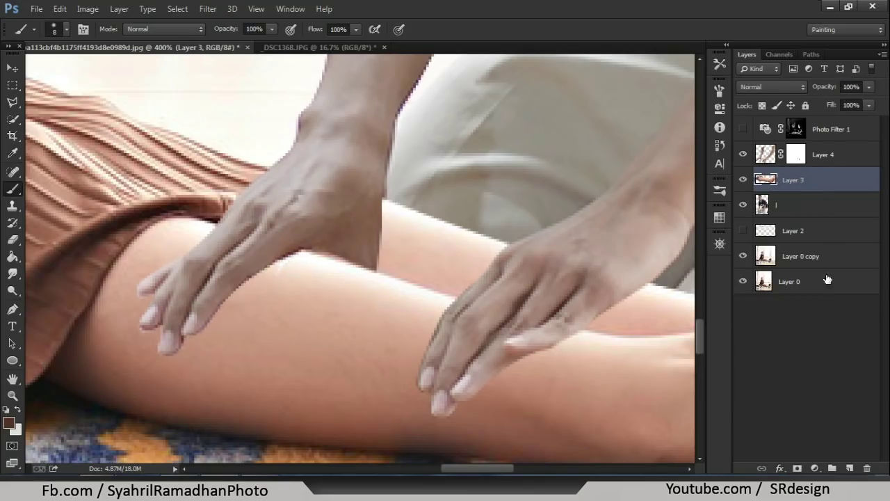
pyautogui.click(848, 467)
pyautogui.rightClick(815, 188)
pyautogui.click(584, 234)
# Pan the view to bring the second hand's fingers into view.
pyautogui.press('h')
pyautogui.hotkey('alt', 'h')
pyautogui.press('Escape')
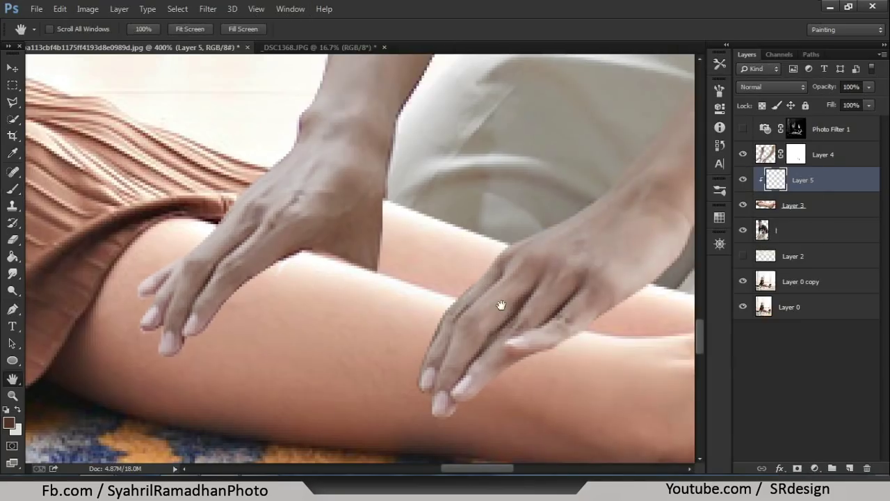
pyautogui.scroll(2, 500, 303)
pyautogui.moveTo(364, 242); pyautogui.dragTo(369, 232)
pyautogui.press('b')
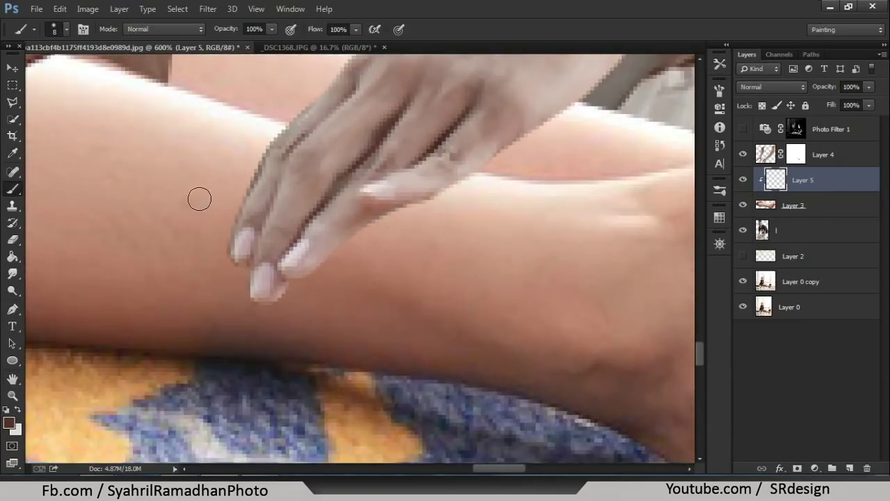
pyautogui.scroll(-1, 421, 221)
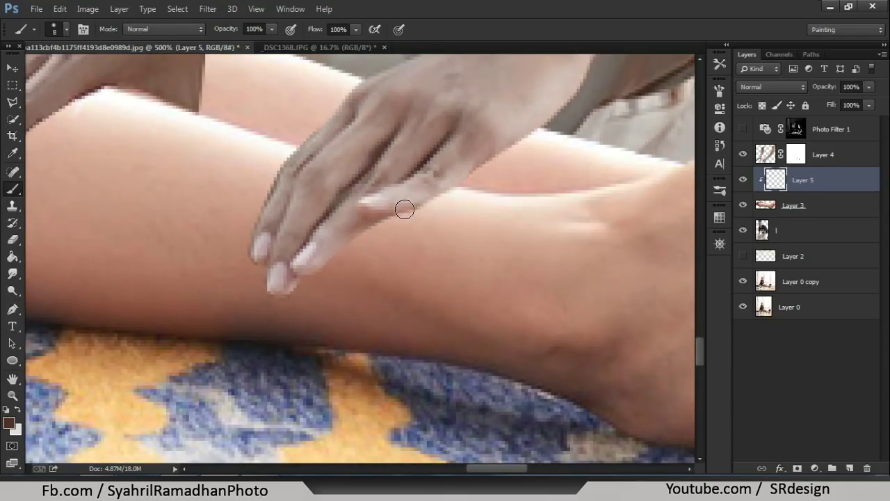
# Prepare a smaller eraser on Layer 4, then retarget Layer 5 for brushing.
pyautogui.click(13, 239)
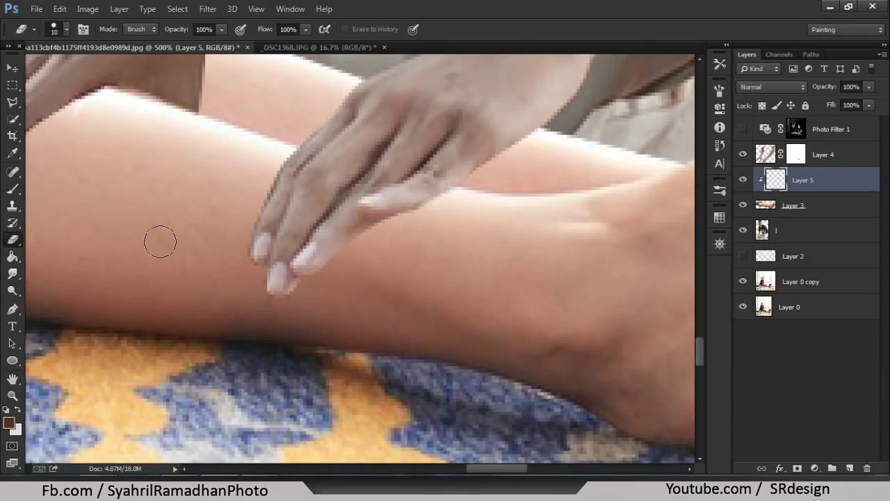
pyautogui.click(765, 154)
pyautogui.press('[')
pyautogui.press('[')
pyautogui.press('[')
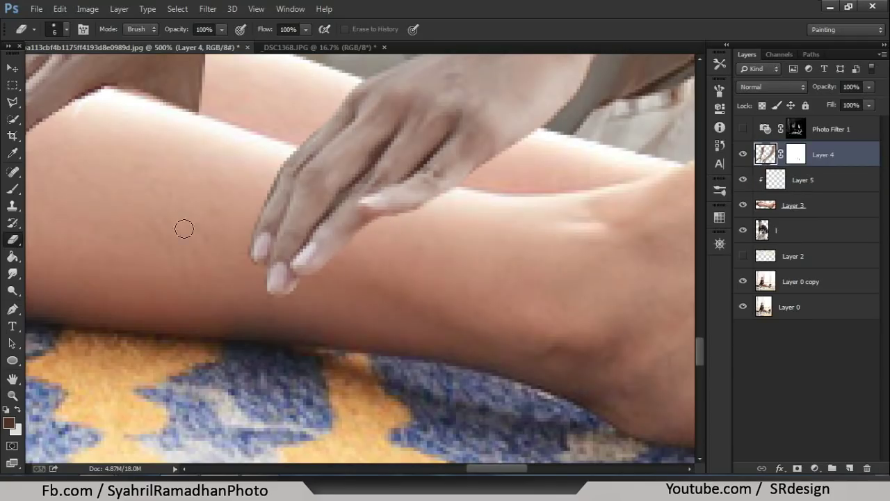
pyautogui.click(13, 179)
pyautogui.click(14, 188)
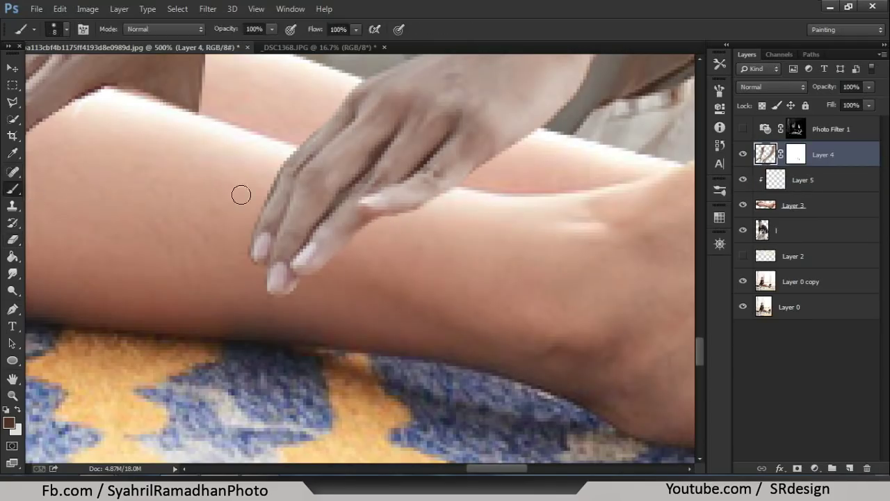
pyautogui.click(768, 189)
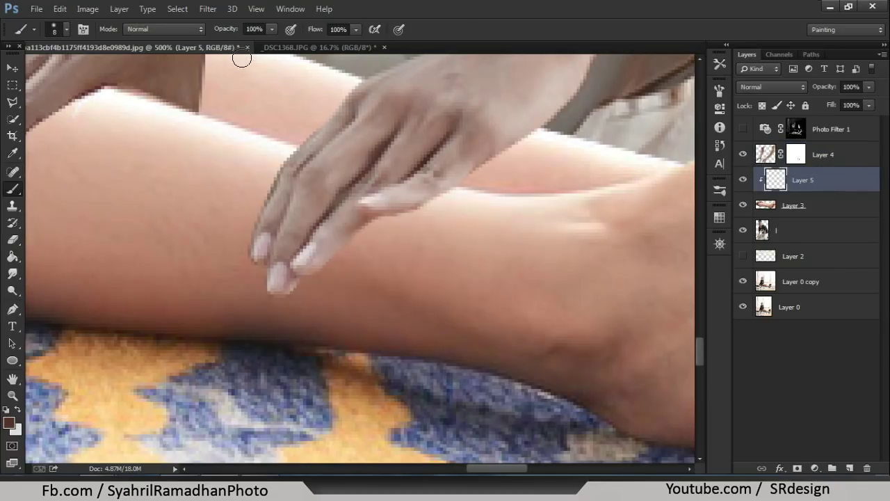
# Set brush opacity near 52% and Layer 5 to 43%, then shade under the second hand's fingers.
pyautogui.moveTo(229, 31); pyautogui.dragTo(214, 34)
pyautogui.press(']')
pyautogui.moveTo(800, 95); pyautogui.dragTo(747, 103)
pyautogui.press(']')
pyautogui.moveTo(401, 185); pyautogui.dragTo(394, 197)
pyautogui.press('[')
pyautogui.press('[')
pyautogui.press('[')
pyautogui.hotkey('ctrl', '+')
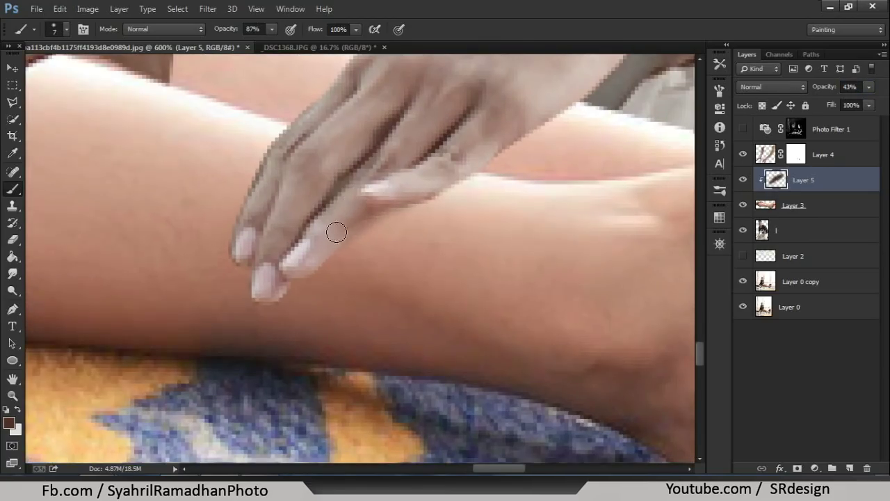
# Choose a dark brown painting colour and set the brush opacity to 24%.
pyautogui.click(9, 423)
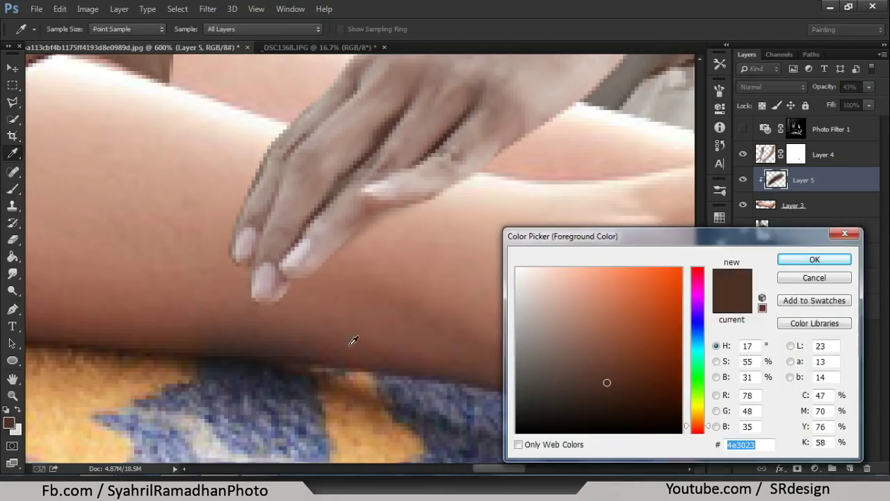
pyautogui.press('Return')
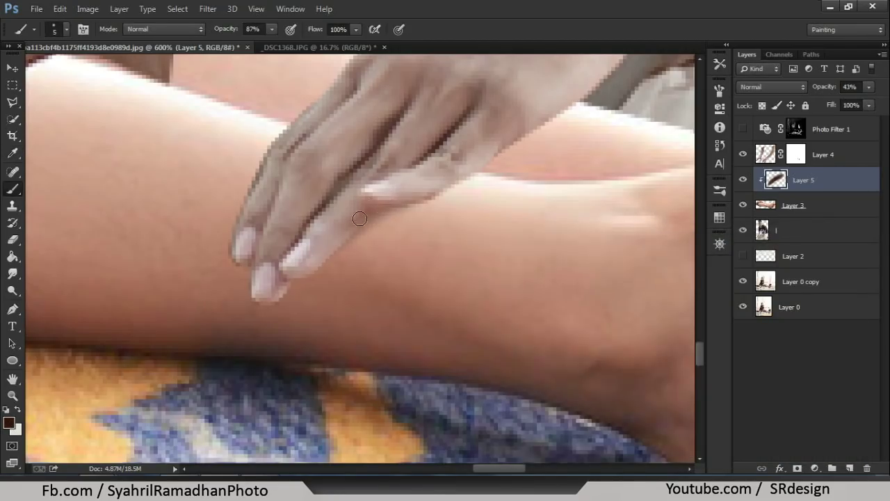
pyautogui.press(']')
pyautogui.moveTo(237, 34); pyautogui.dragTo(207, 41)
pyautogui.write('24')
pyautogui.press('Return')
pyautogui.press(']')
pyautogui.press(']')
pyautogui.press(']')
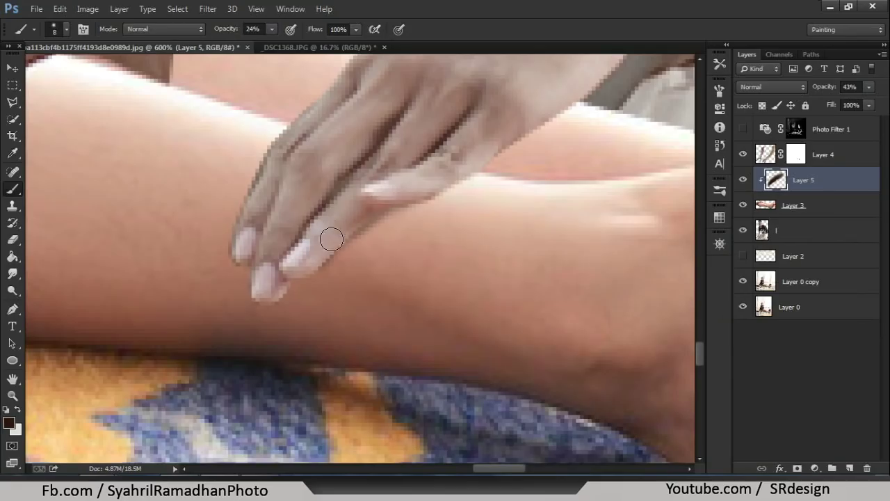
# Paint soft dark-brown shadow strokes around the fingers with a finer brush.
pyautogui.moveTo(294, 248); pyautogui.dragTo(285, 279)
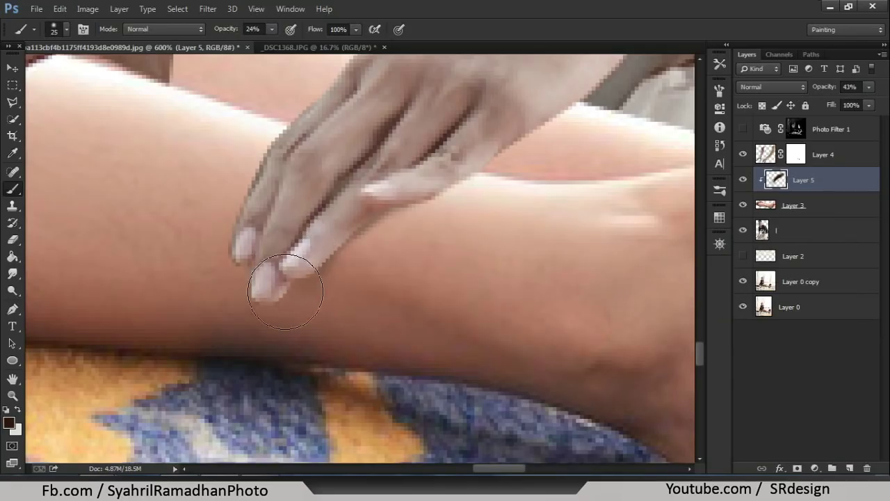
pyautogui.press(']')
pyautogui.press('[')
pyautogui.press('[')
pyautogui.press('[')
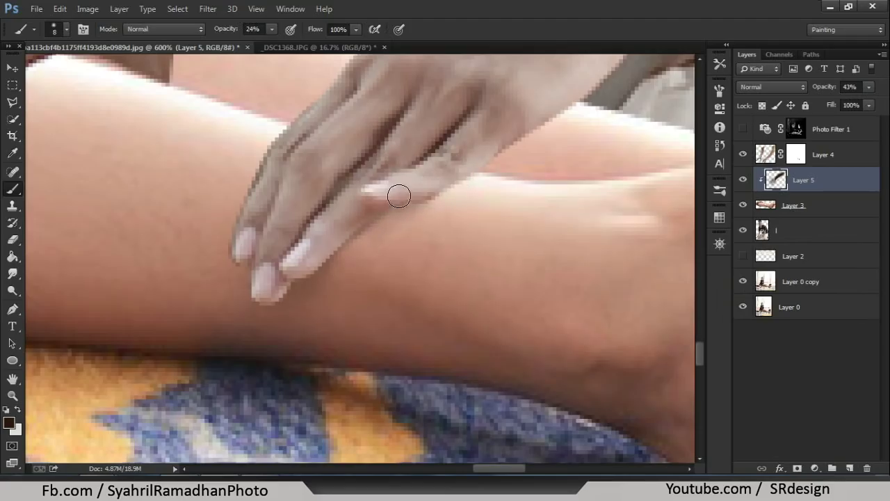
pyautogui.scroll(-2, 317, 215)
pyautogui.scroll(-2, 335, 232)
pyautogui.scroll(1, 339, 244)
pyautogui.scroll(1, 332, 266)
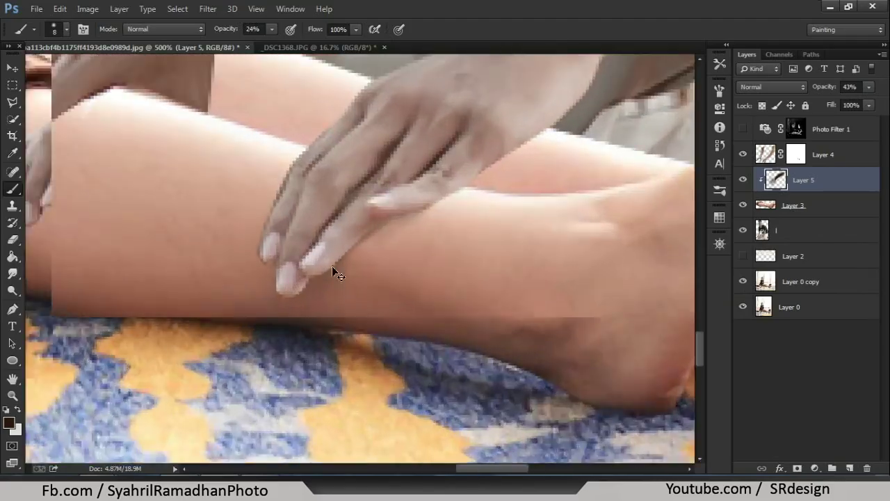
# Warm Layer 4's arms with Color Balance midtones of +20 red and -18 yellow.
pyautogui.scroll(-2, 312, 276)
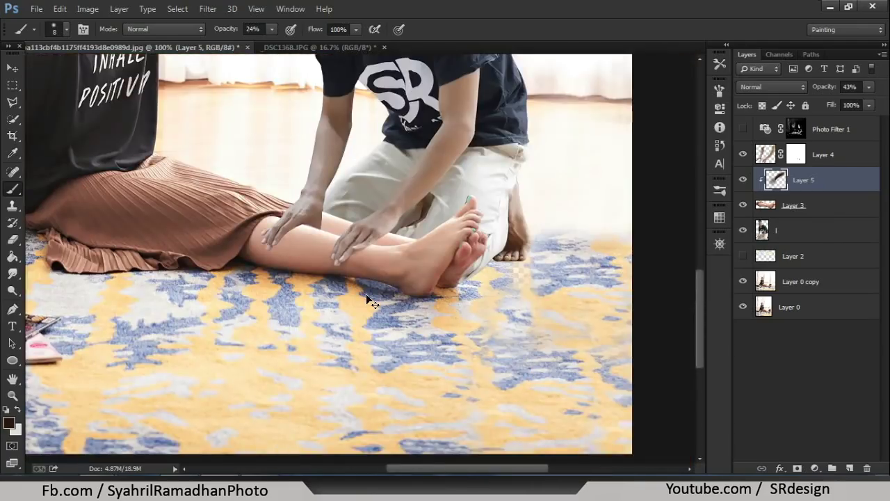
pyautogui.scroll(1, 365, 293)
pyautogui.press('space')
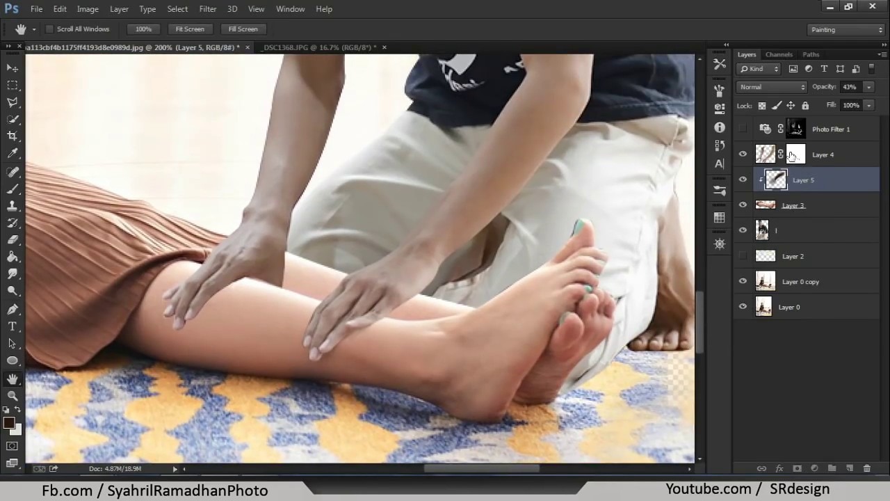
pyautogui.click(765, 154)
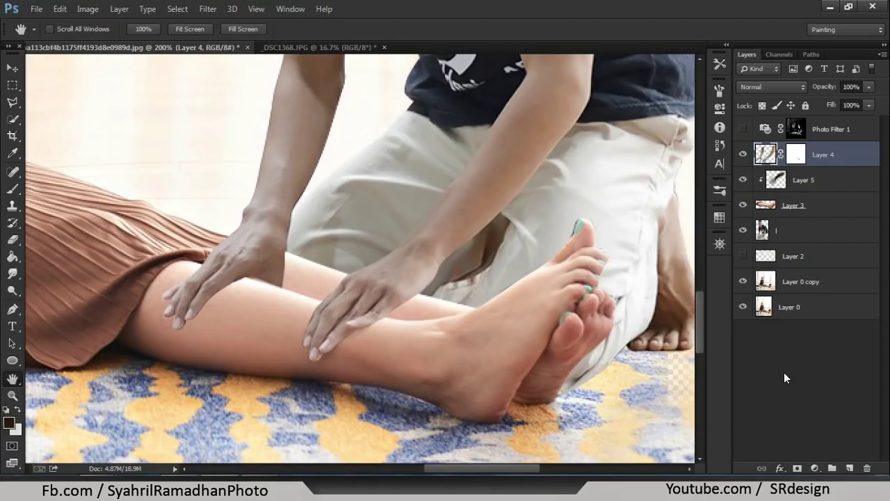
pyautogui.hotkey('ctrl', 'b')
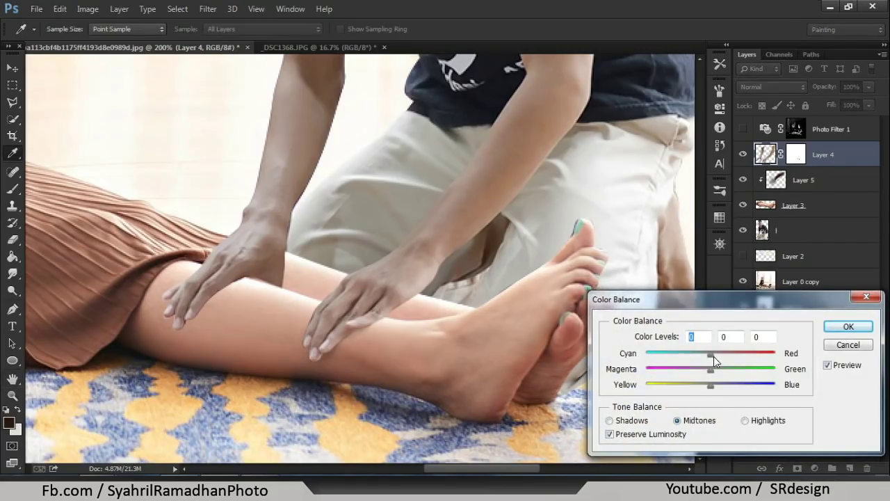
pyautogui.moveTo(722, 358)
pyautogui.mouseDown()
pyautogui.moveTo(698, 387)
pyautogui.moveTo(708, 387)
pyautogui.mouseUp()
pyautogui.press('Return')
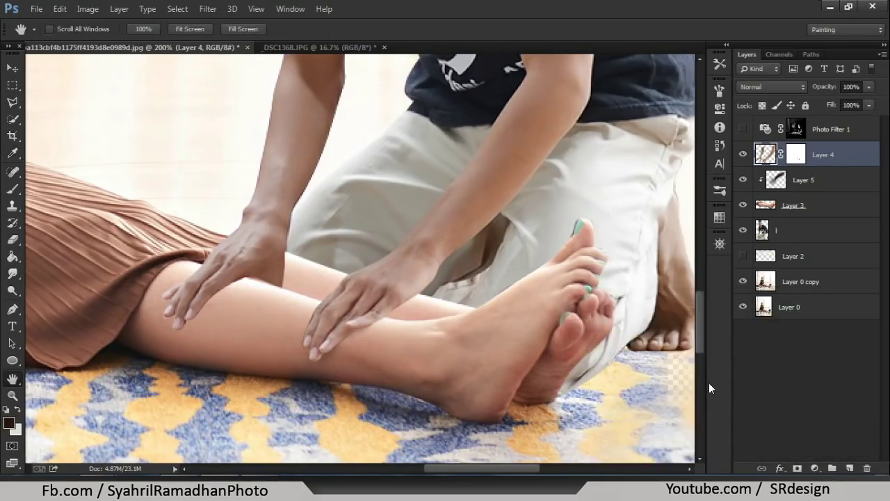
pyautogui.scroll(-3, 681, 365)
pyautogui.scroll(4, 404, 276)
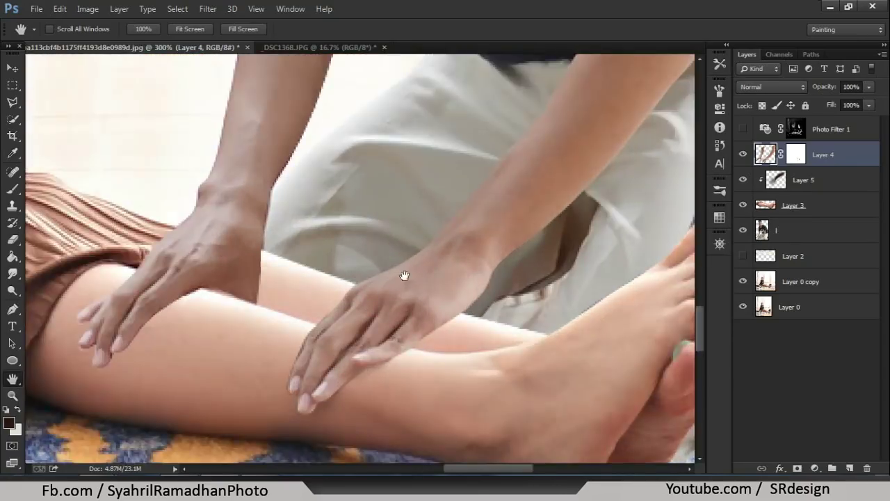
pyautogui.scroll(1, 404, 276)
pyautogui.moveTo(451, 252); pyautogui.dragTo(588, 171)
pyautogui.scroll(-1, 505, 213)
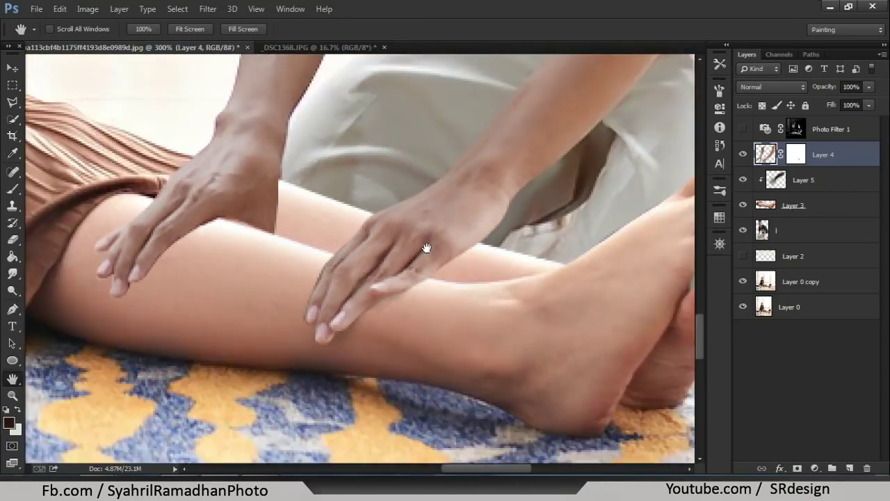
pyautogui.moveTo(424, 249); pyautogui.dragTo(470, 283)
pyautogui.moveTo(349, 269); pyautogui.dragTo(379, 241)
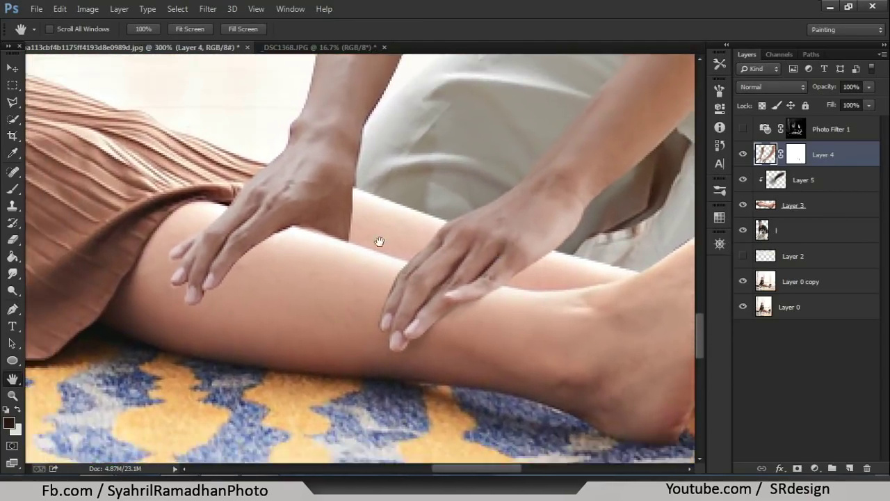
pyautogui.moveTo(326, 234); pyautogui.dragTo(336, 264)
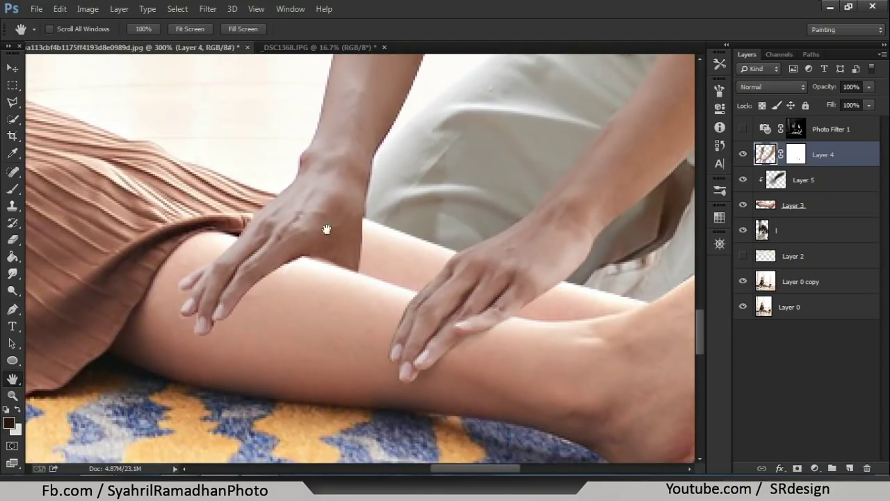
pyautogui.scroll(-3, 658, 207)
pyautogui.scroll(1, 486, 241)
pyautogui.scroll(1, 470, 240)
pyautogui.moveTo(461, 242); pyautogui.dragTo(145, 256)
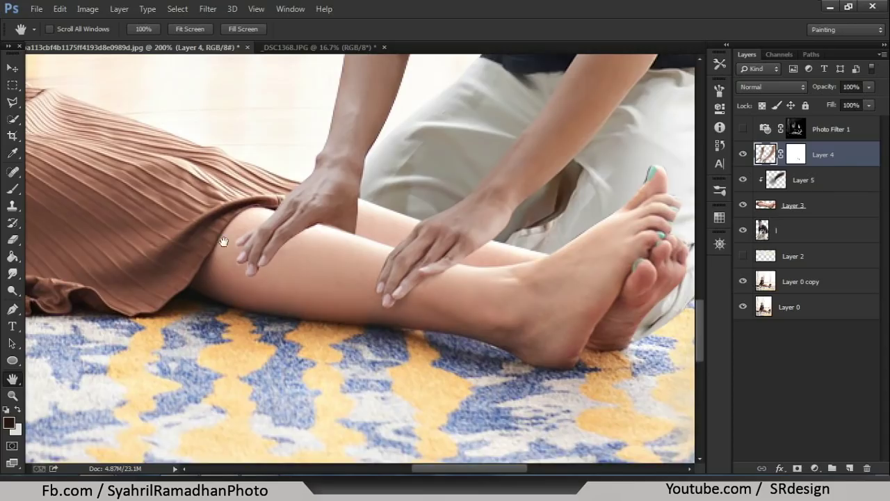
pyautogui.moveTo(223, 242); pyautogui.dragTo(166, 273)
pyautogui.scroll(1, 205, 282)
pyautogui.press('p')
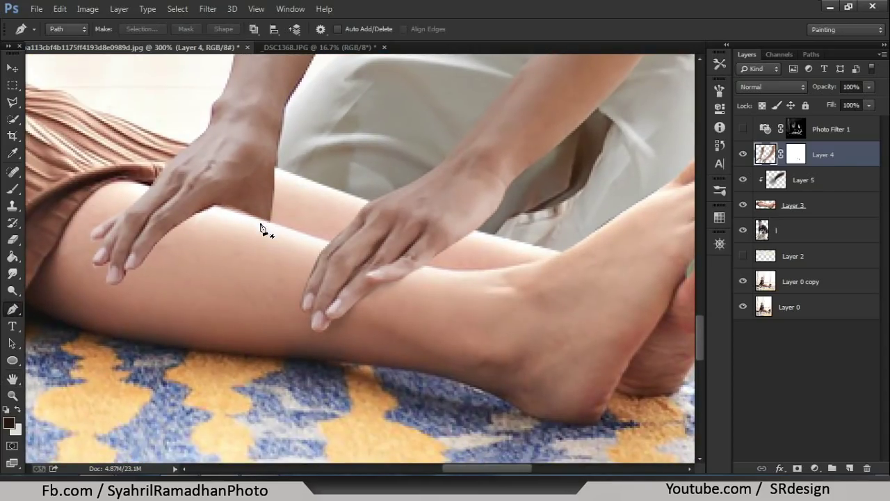
pyautogui.press('h')
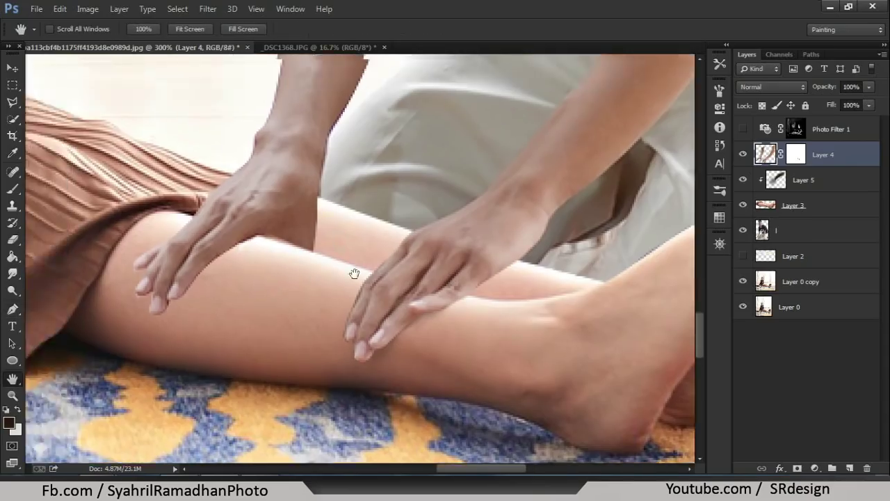
pyautogui.scroll(-1, 353, 272)
pyautogui.scroll(-1, 353, 272)
pyautogui.scroll(-1, 353, 272)
pyautogui.click(12, 86)
pyautogui.scroll(-1, 174, 108)
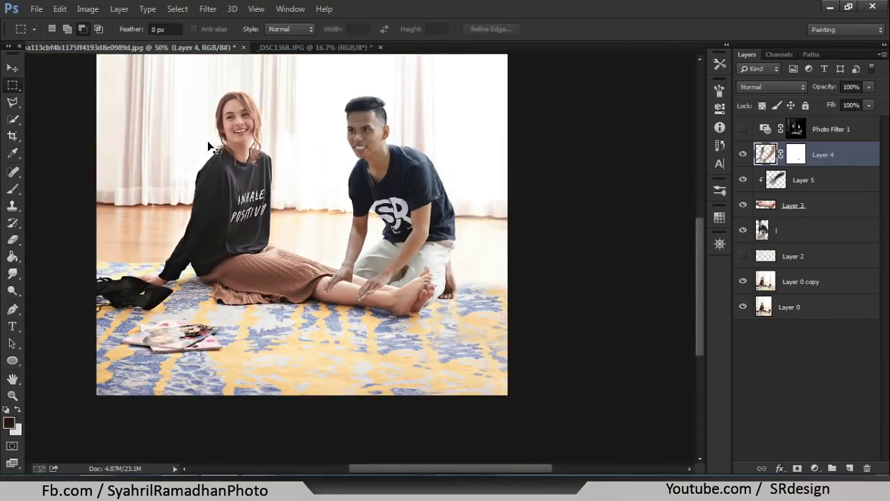
pyautogui.moveTo(308, 78); pyautogui.dragTo(352, 370)
pyautogui.scroll(1, 351, 370)
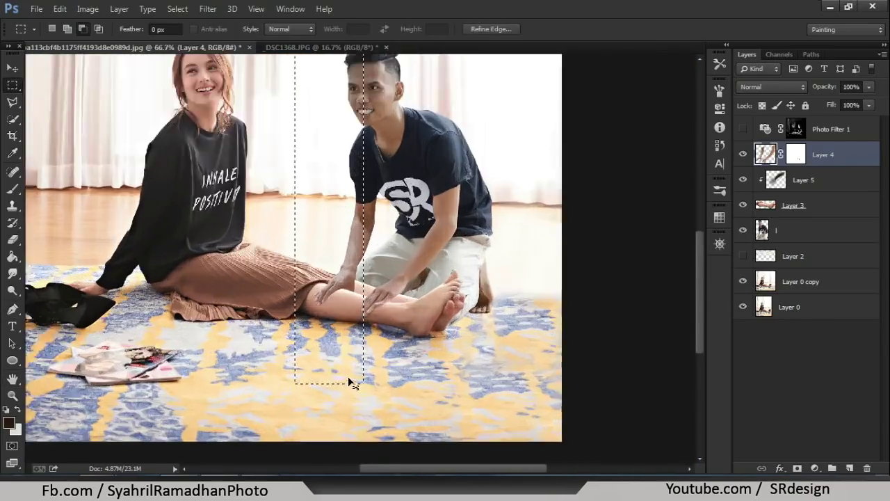
pyautogui.scroll(1, 348, 278)
pyautogui.rightClick(336, 114)
pyautogui.click(361, 121)
pyautogui.scroll(2, 351, 313)
pyautogui.press('space')
pyautogui.moveTo(352, 313); pyautogui.dragTo(388, 161)
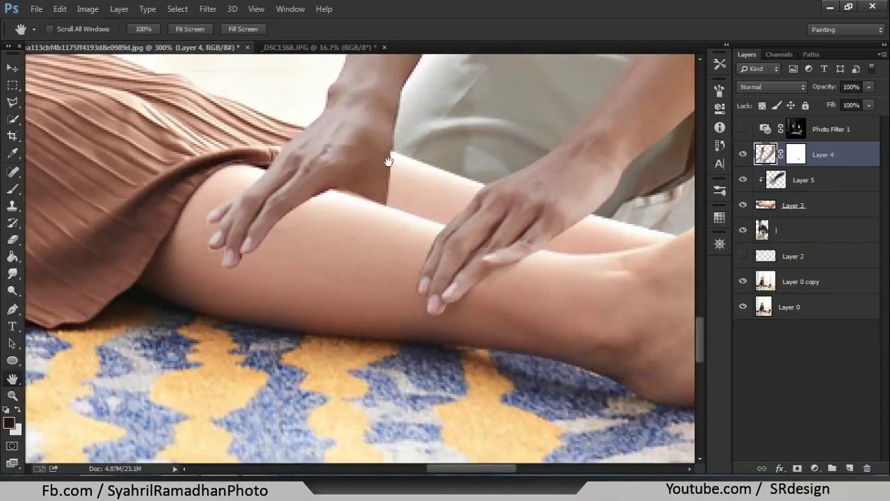
pyautogui.keyDown('ctrl'); pyautogui.click(379, 189); pyautogui.keyUp('ctrl')
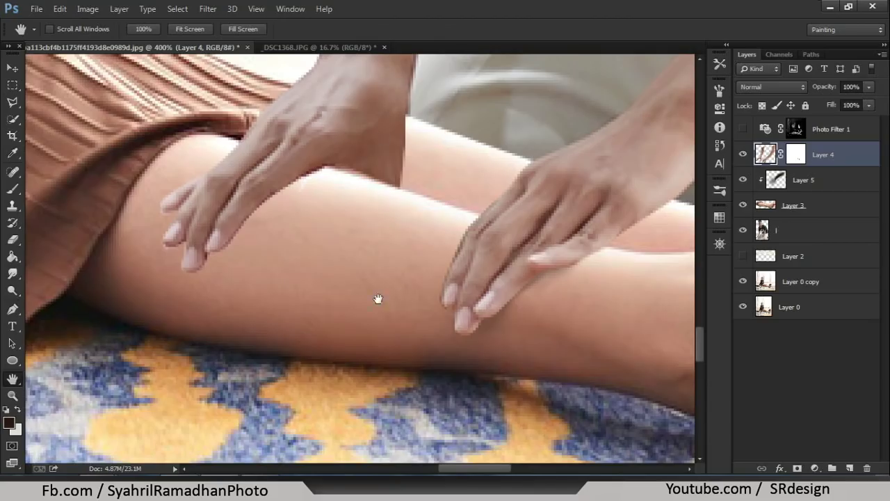
pyautogui.moveTo(431, 178); pyautogui.dragTo(420, 294)
pyautogui.click(806, 186)
# Add a new Layer 6 and move it into the clipping group beneath Layer 5.
pyautogui.click(822, 208)
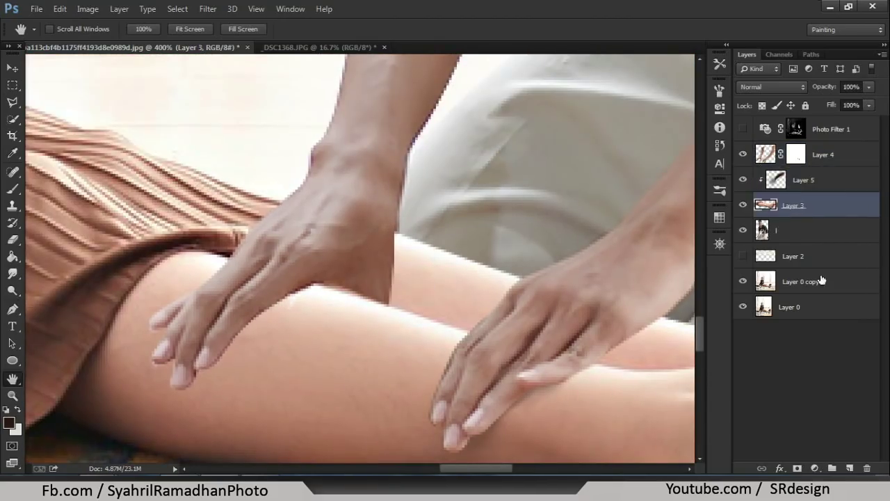
pyautogui.click(834, 445)
pyautogui.click(848, 468)
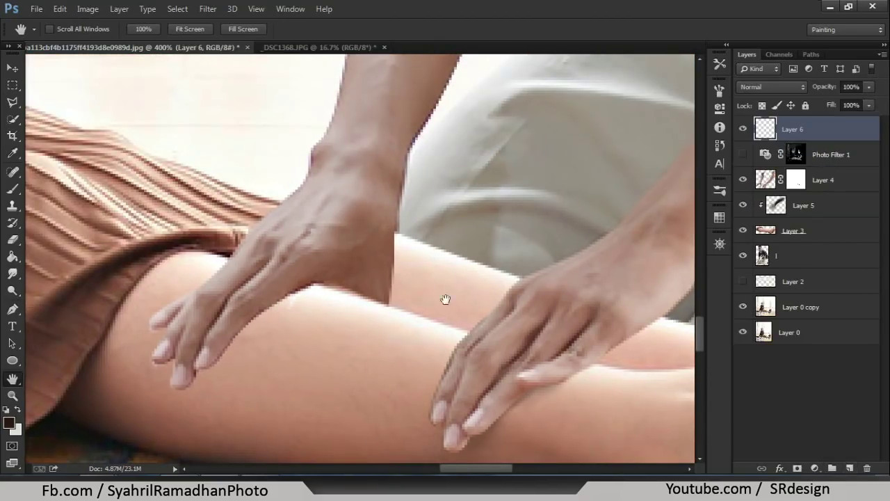
pyautogui.moveTo(796, 129); pyautogui.dragTo(800, 217)
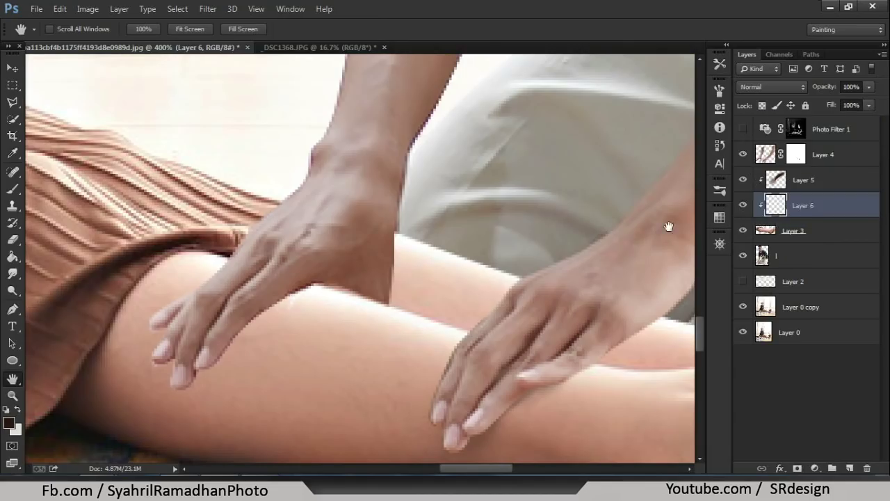
# Sample the woman's skin tone and paint it along the hand's edge on Layer 6.
pyautogui.click(20, 186)
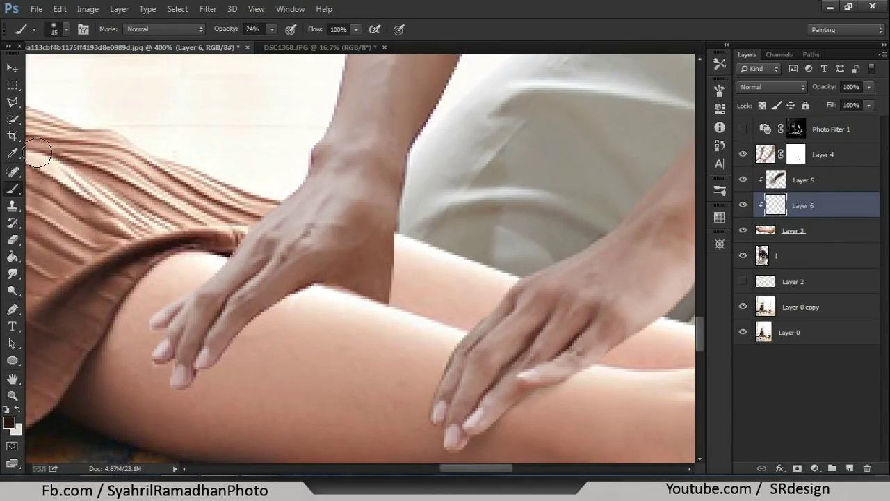
pyautogui.click(12, 153)
pyautogui.click(283, 338)
pyautogui.click(12, 189)
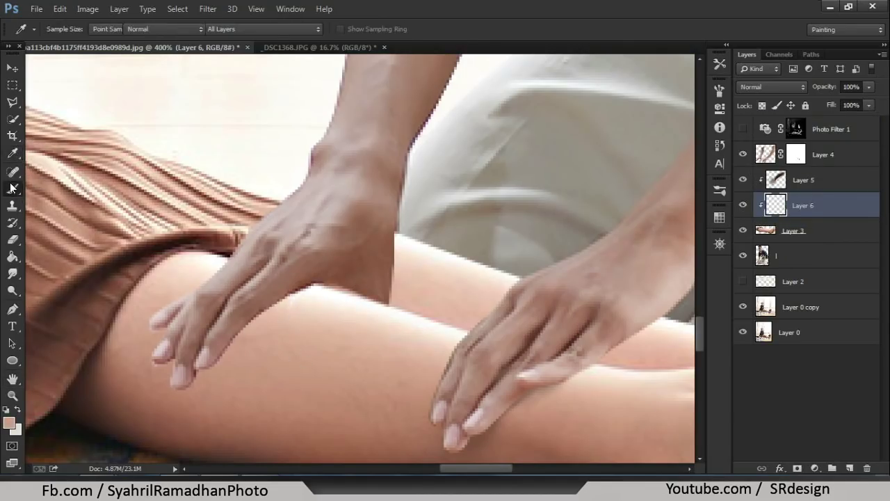
pyautogui.moveTo(355, 292)
pyautogui.mouseDown()
pyautogui.moveTo(343, 302)
pyautogui.moveTo(338, 295)
pyautogui.moveTo(284, 306)
pyautogui.moveTo(359, 313)
pyautogui.mouseUp()
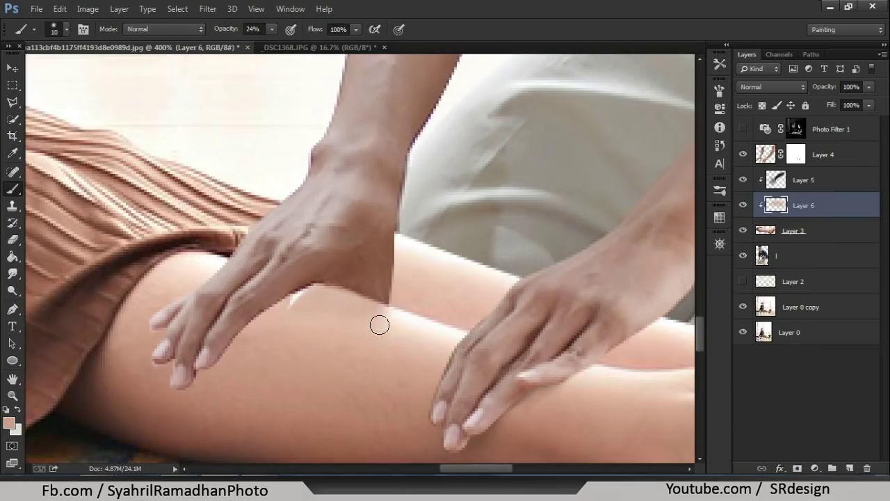
pyautogui.hotkey('ctrl', '-')
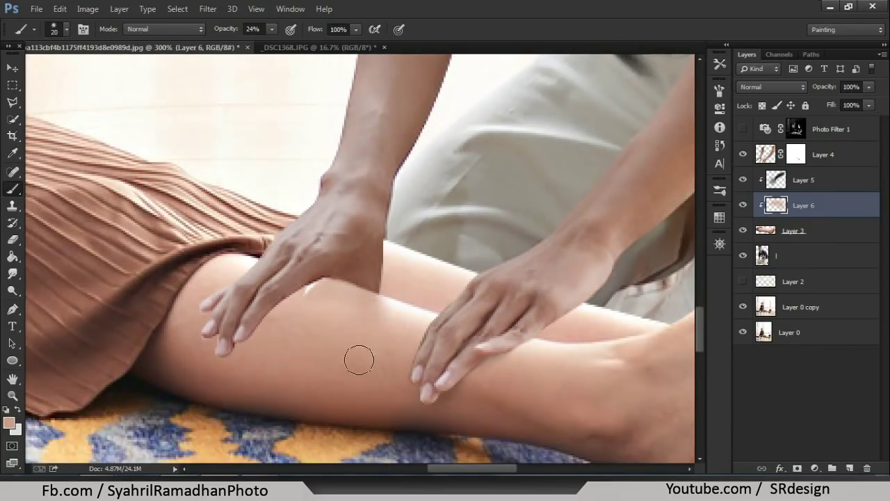
pyautogui.moveTo(308, 308); pyautogui.dragTo(308, 294)
pyautogui.press(']')
pyautogui.hotkey('ctrl', '+')
# Toggle the man's arms layer off and on to compare, then select Layer 4.
pyautogui.click(741, 154)
pyautogui.click(742, 155)
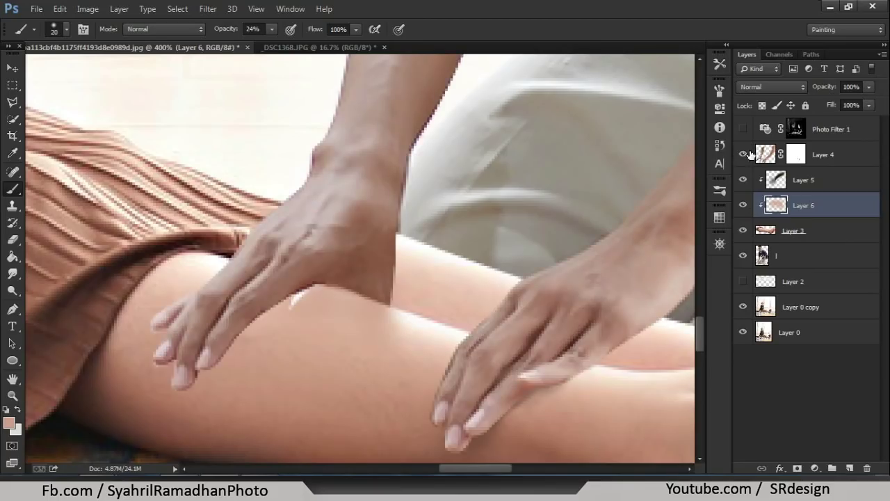
pyautogui.click(751, 154)
pyautogui.click(12, 239)
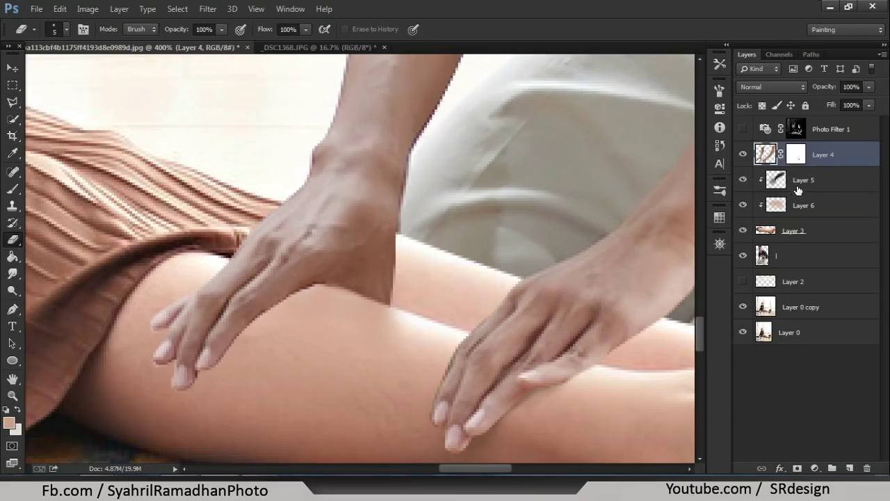
# On Layer 6, sample the thigh skin tone as the foreground colour.
pyautogui.click(804, 205)
pyautogui.click(12, 256)
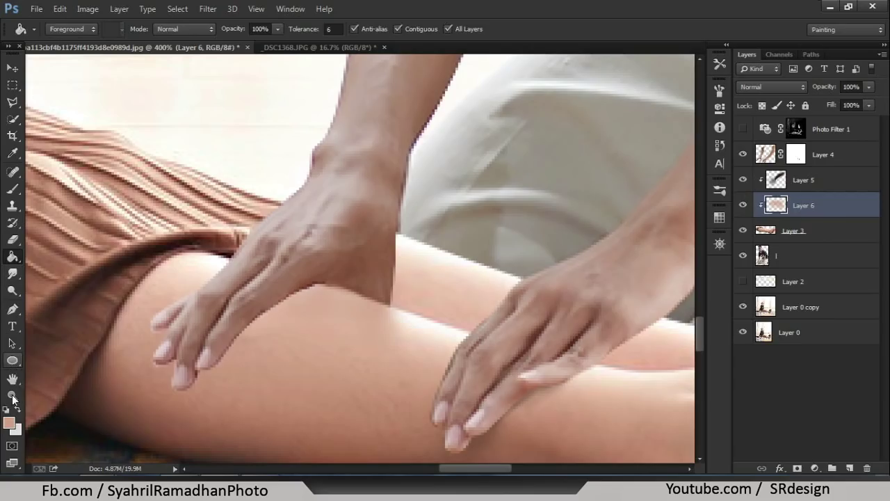
pyautogui.click(9, 422)
pyautogui.moveTo(297, 346); pyautogui.dragTo(345, 359)
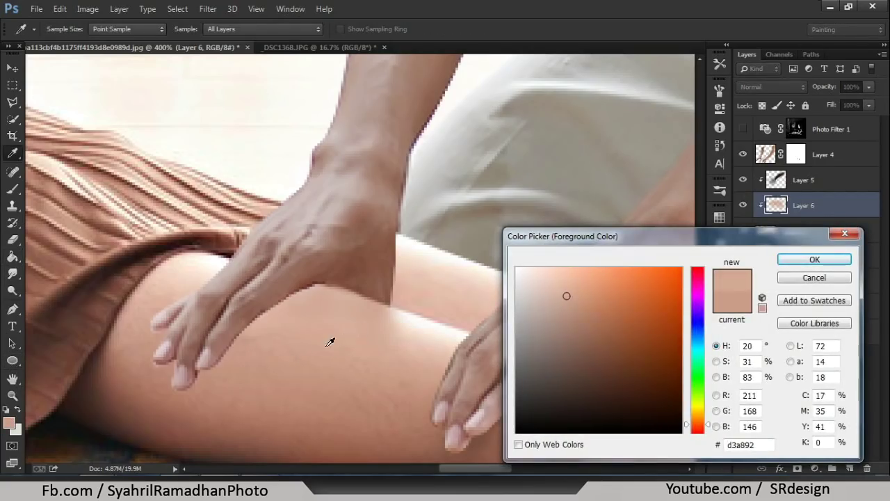
pyautogui.click(473, 278)
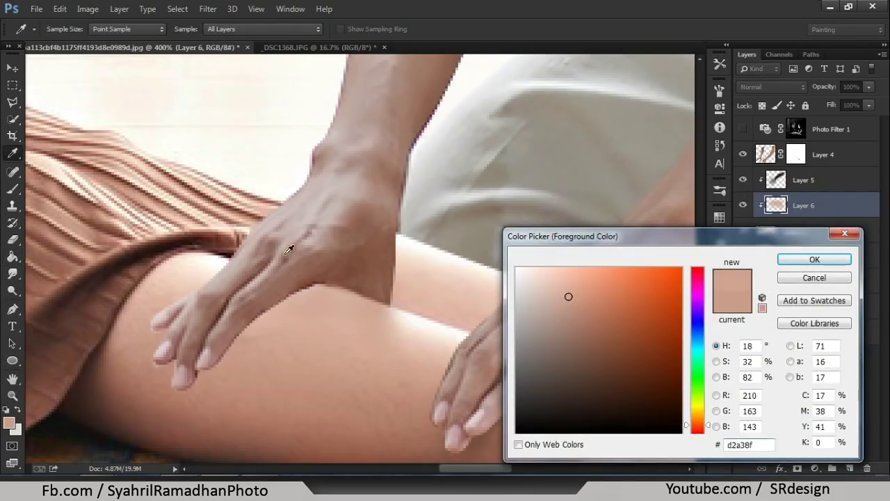
pyautogui.press('Return')
# Paint the skin tone with a soft 24% brush over the dress edge and hand shadows.
pyautogui.press('b')
pyautogui.moveTo(207, 246)
pyautogui.mouseDown()
pyautogui.moveTo(348, 289)
pyautogui.moveTo(304, 292)
pyautogui.moveTo(237, 337)
pyautogui.mouseUp()
pyautogui.press('h')
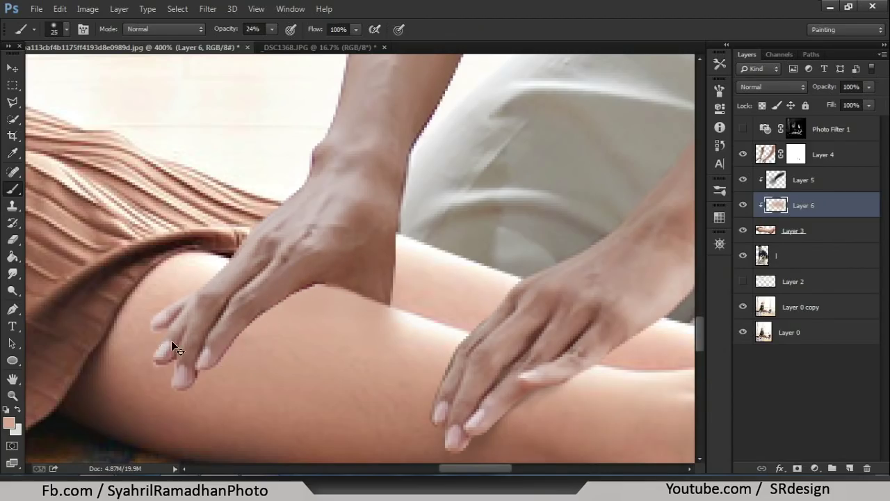
pyautogui.scroll(1, 171, 340)
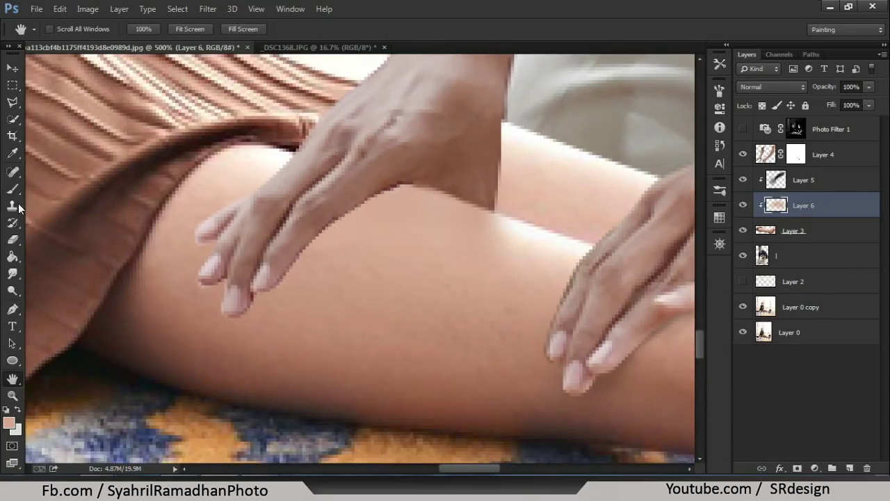
pyautogui.press('b')
# Pick dark brown #79473c from the thigh as the shading colour.
pyautogui.click(9, 424)
pyautogui.click(229, 366)
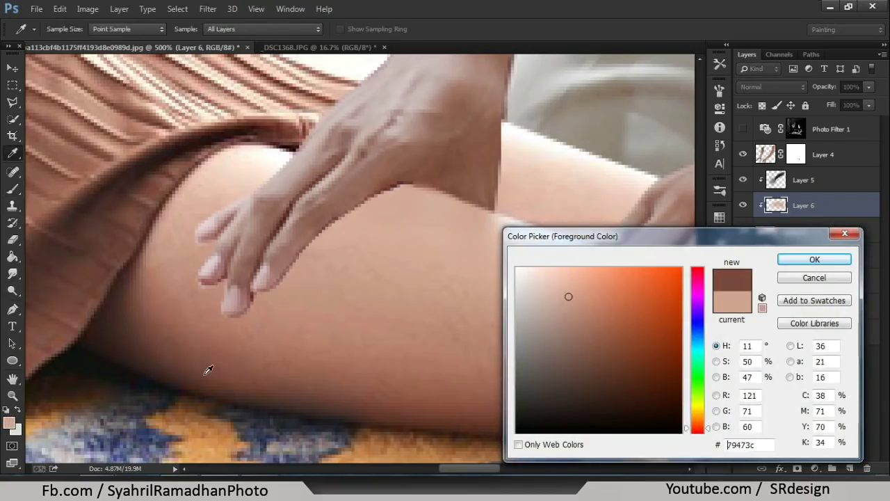
pyautogui.click(211, 371)
pyautogui.click(602, 400)
pyautogui.press('Return')
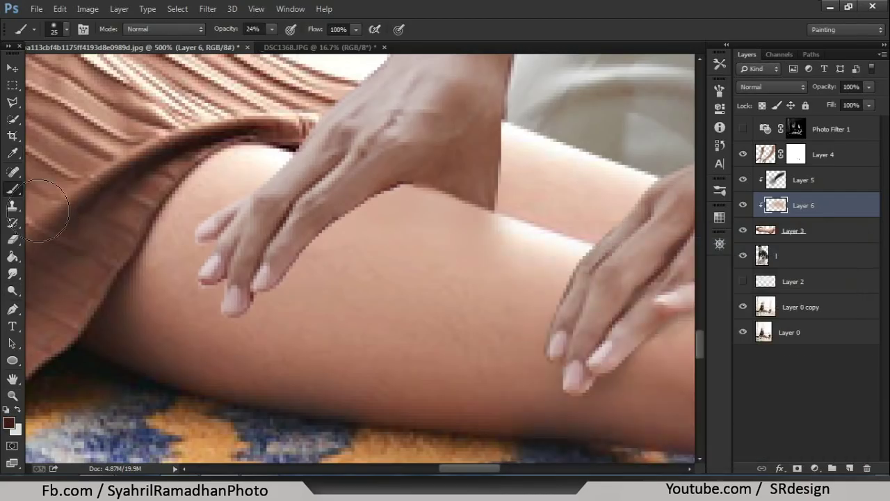
# Paint dark brown shadows along the finger edge and under the middle fingertip.
pyautogui.scroll(1, 324, 234)
pyautogui.press('[')
pyautogui.press('[')
pyautogui.press('[')
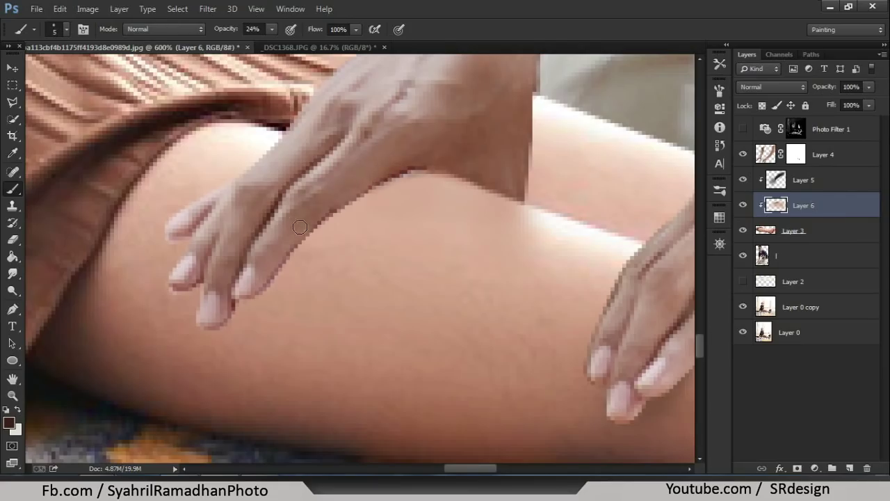
pyautogui.moveTo(314, 212); pyautogui.dragTo(271, 266)
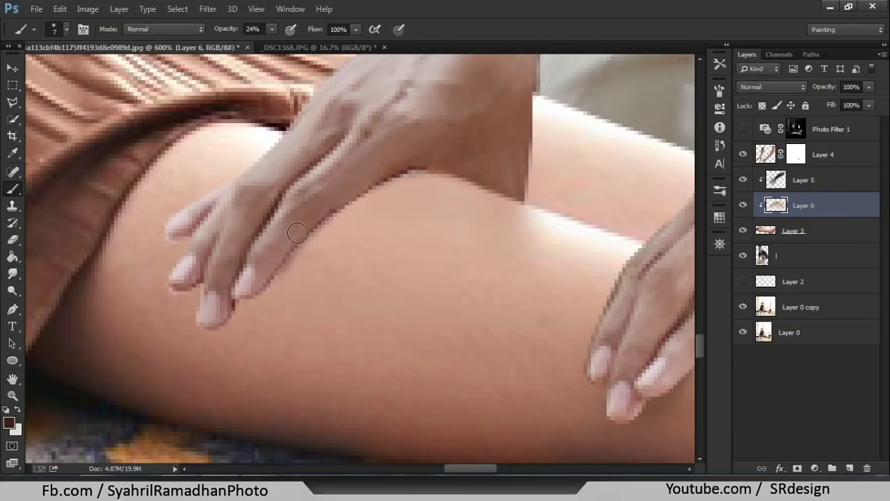
pyautogui.press(']')
pyautogui.press(']')
pyautogui.press(']')
pyautogui.moveTo(277, 248)
pyautogui.mouseDown()
pyautogui.moveTo(258, 294)
pyautogui.moveTo(217, 322)
pyautogui.mouseUp()
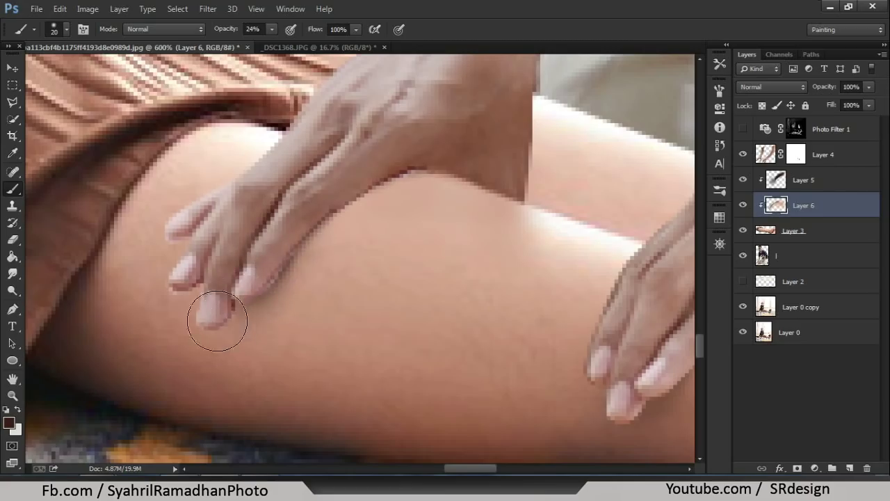
pyautogui.press('[')
# Zoom out to review the shading, then bring the lower hand on the shin into view.
pyautogui.hotkey('ctrl', '-')
pyautogui.hotkey('ctrl', '-')
pyautogui.hotkey('ctrl', '-')
pyautogui.hotkey('ctrl', '-')
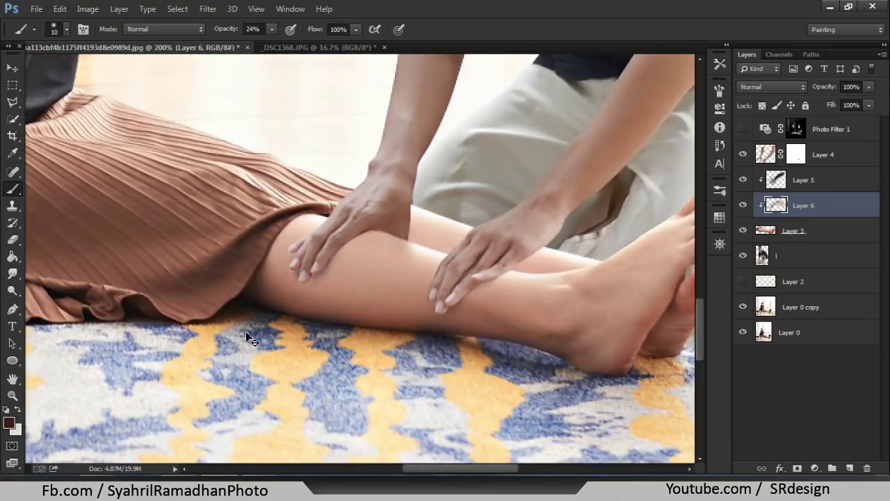
pyautogui.hotkey('ctrl', '-')
pyautogui.hotkey('ctrl', '-')
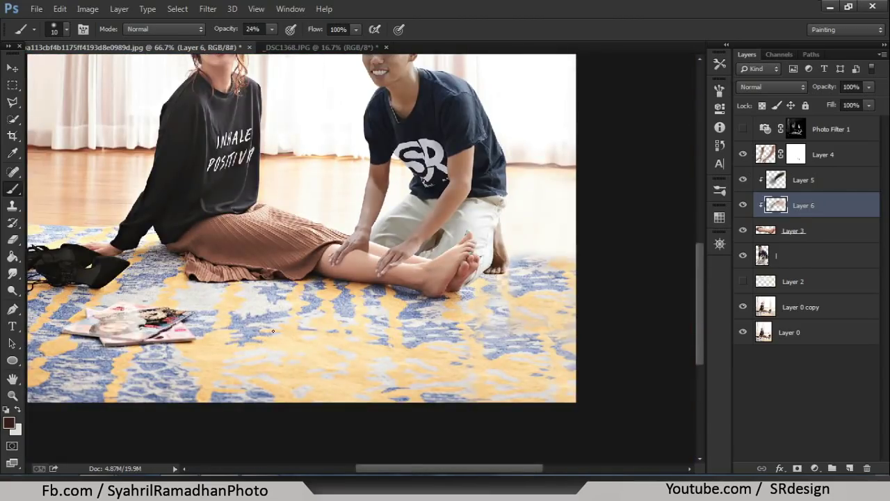
pyautogui.hotkey('ctrl', '+')
pyautogui.hotkey('ctrl', '+')
pyautogui.hotkey('ctrl', '+')
pyautogui.hotkey('ctrl', '+')
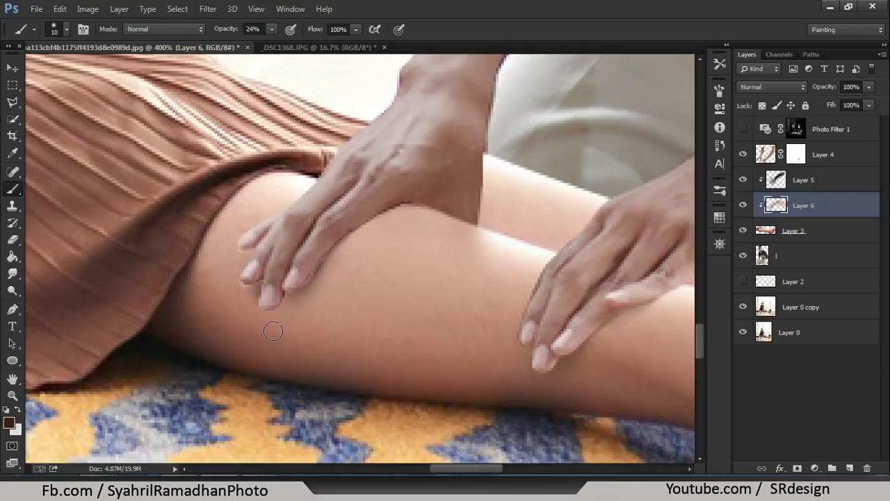
pyautogui.hotkey('ctrl', '-')
pyautogui.hotkey('ctrl', '-')
pyautogui.hotkey('ctrl', '-')
pyautogui.hotkey('ctrl', '-')
pyautogui.hotkey('ctrl', '-')
pyautogui.hotkey('ctrl', '+')
pyautogui.hotkey('ctrl', '+')
pyautogui.hotkey('ctrl', '+')
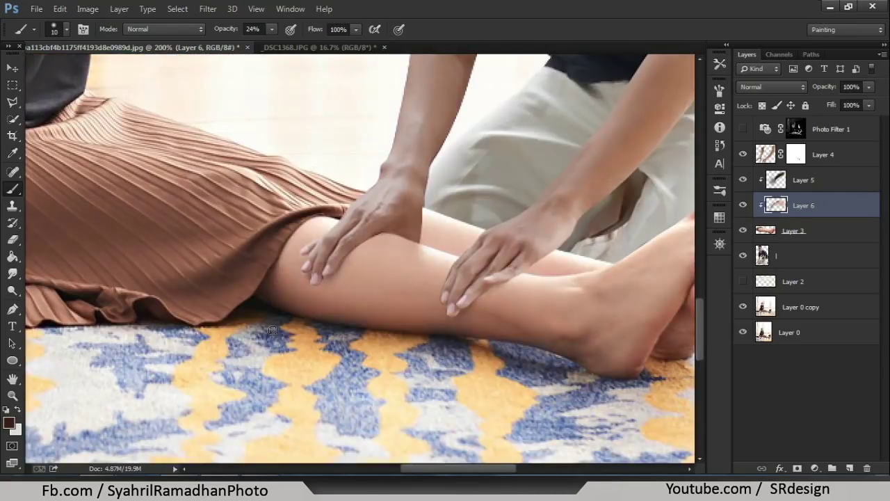
pyautogui.press('g')
pyautogui.hotkey('ctrl', '+')
pyautogui.press('space')
pyautogui.moveTo(471, 249)
pyautogui.mouseDown()
pyautogui.moveTo(246, 404)
pyautogui.moveTo(366, 371)
pyautogui.moveTo(380, 82)
pyautogui.moveTo(369, 141)
pyautogui.mouseUp()
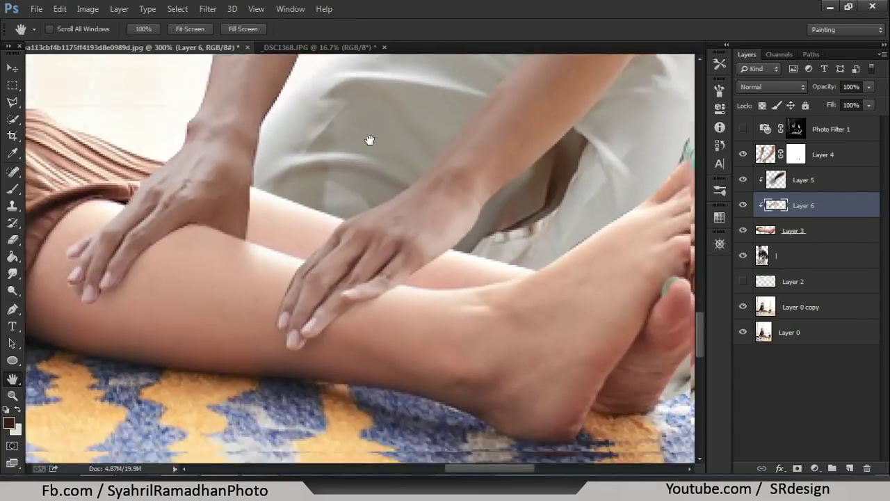
pyautogui.hotkey('ctrl', '-')
pyautogui.hotkey('ctrl', '-')
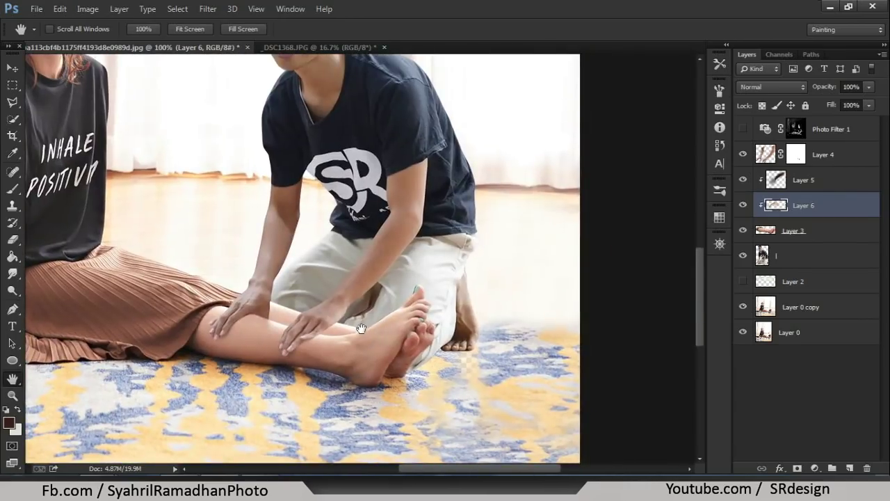
pyautogui.hotkey('ctrl', '+')
pyautogui.hotkey('ctrl', '+')
pyautogui.hotkey('ctrl', '+')
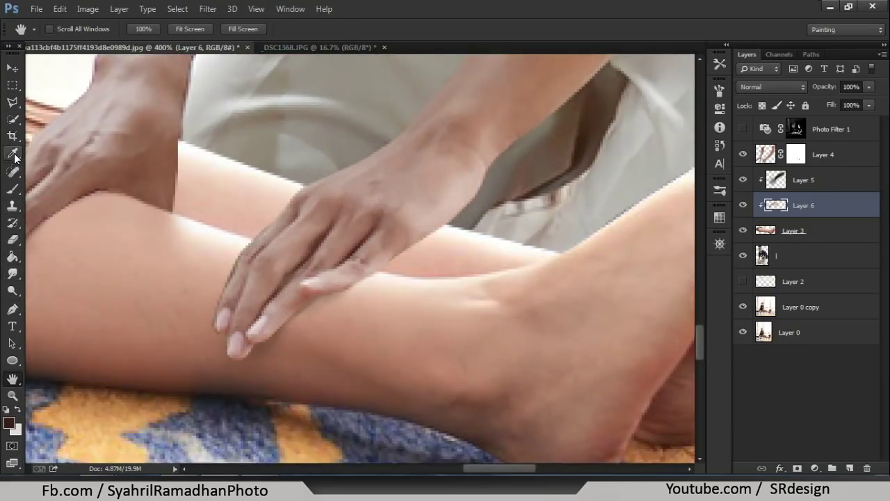
# Blend skin tone near the lower hand's fingers and along the calf's upper edge.
pyautogui.click(12, 153)
pyautogui.click(13, 189)
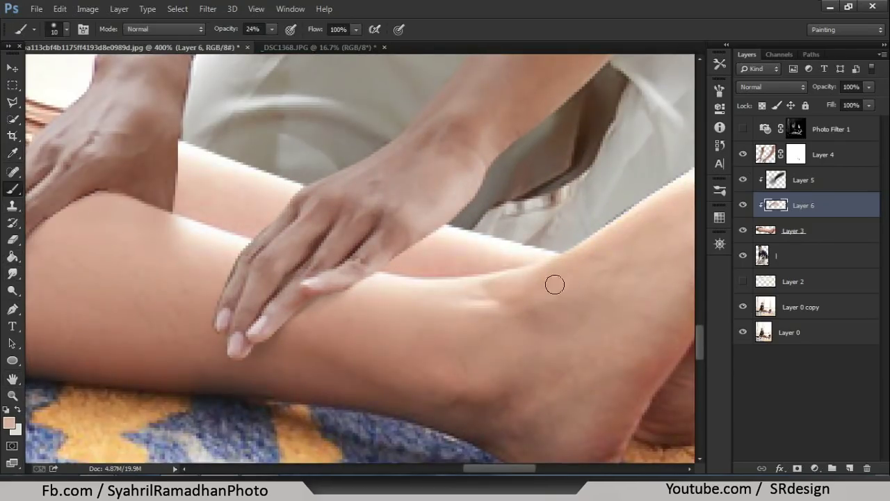
pyautogui.press(']')
pyautogui.moveTo(385, 290); pyautogui.dragTo(381, 290)
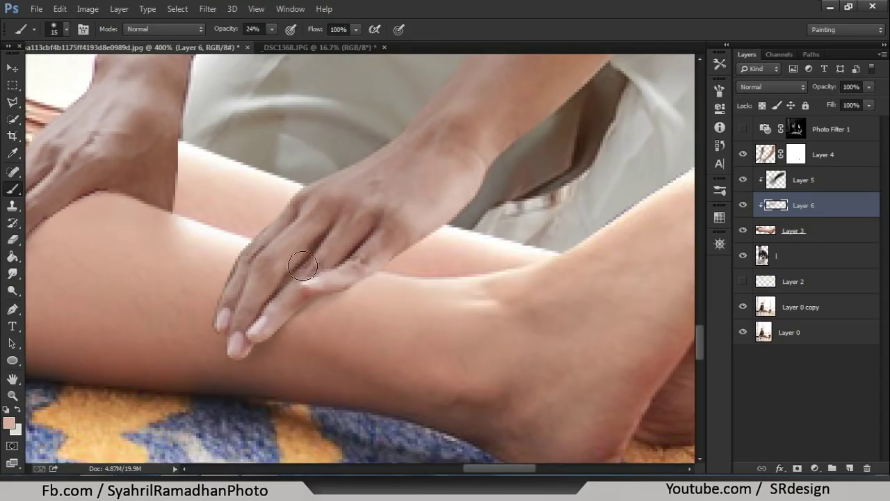
pyautogui.hotkey('ctrl', '-')
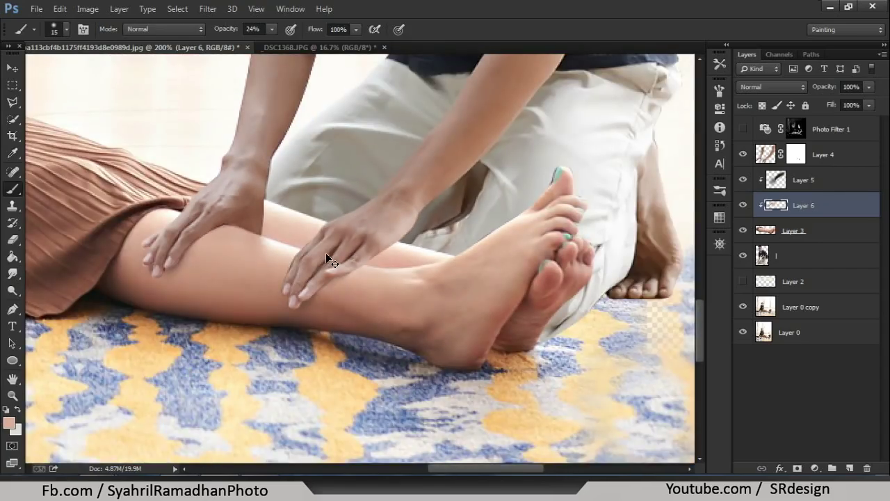
pyautogui.hotkey('ctrl', '+')
pyautogui.press('[')
pyautogui.moveTo(425, 238)
pyautogui.mouseDown()
pyautogui.moveTo(536, 258)
pyautogui.moveTo(455, 234)
pyautogui.moveTo(554, 258)
pyautogui.mouseUp()
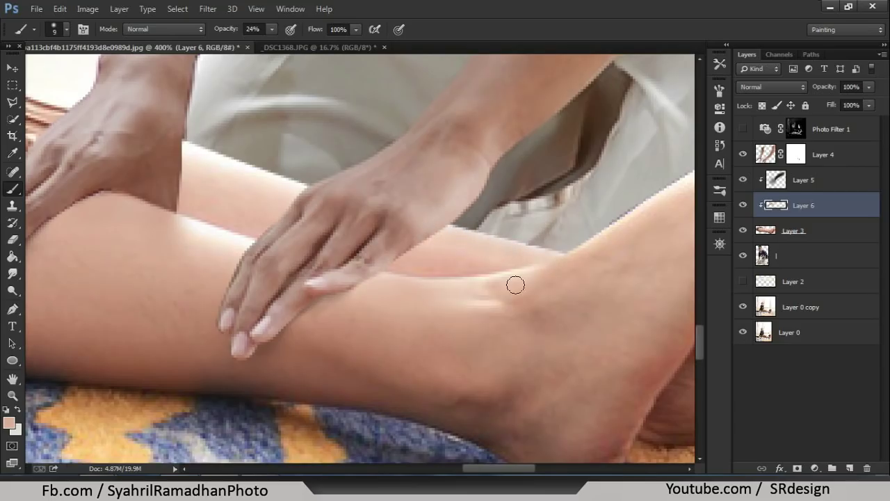
# Review the full composite, zoom in on the legs and hands, and select Layer 4.
pyautogui.hotkey('ctrl', '-')
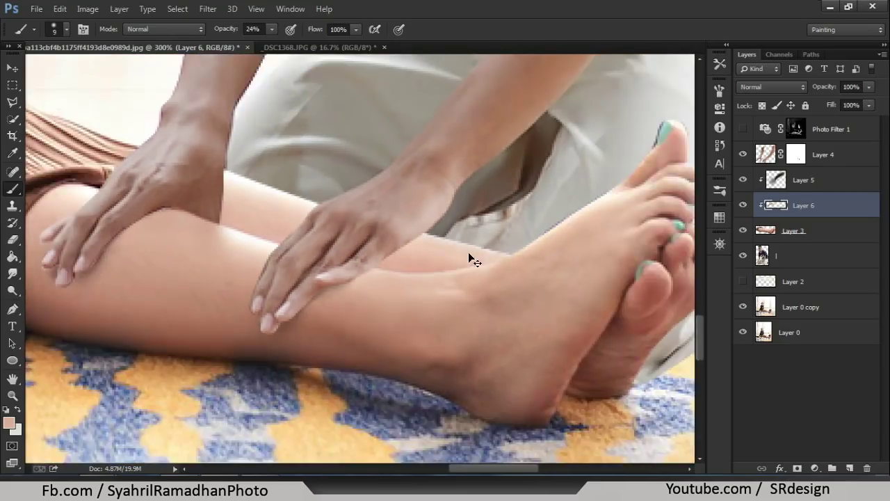
pyautogui.hotkey('ctrl', '-')
pyautogui.hotkey('ctrl', '-')
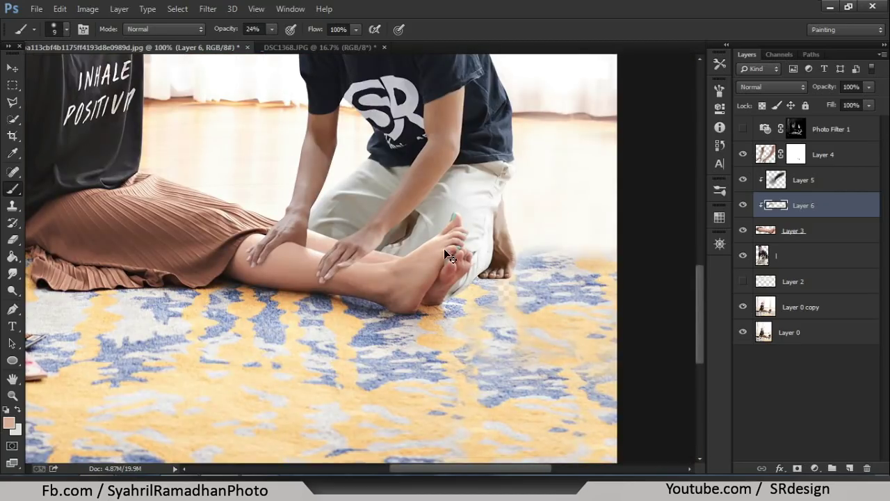
pyautogui.hotkey('ctrl', '+')
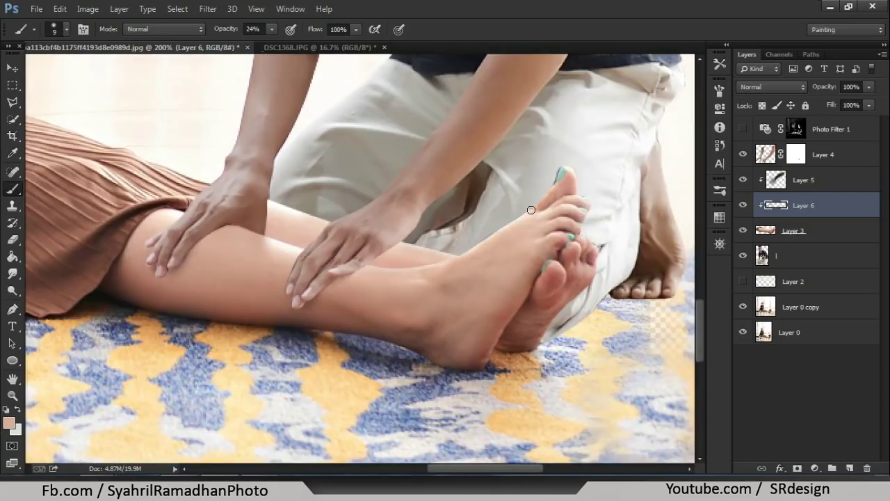
pyautogui.hotkey('ctrl', '-')
pyautogui.hotkey('ctrl', '-')
pyautogui.scroll(3, 454, 300)
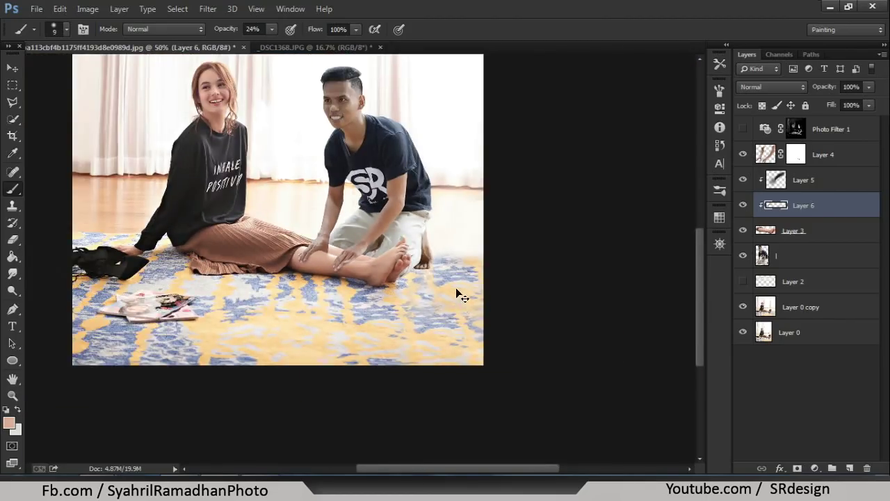
pyautogui.hotkey('ctrl', '+')
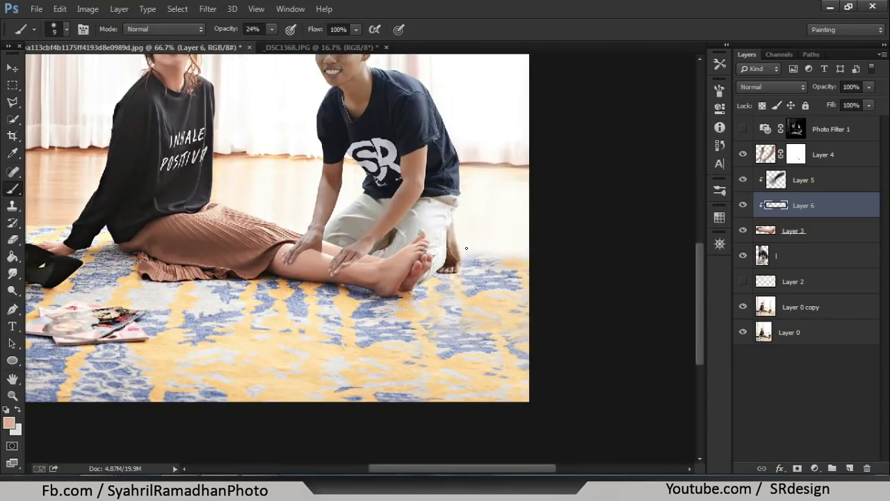
pyautogui.moveTo(465, 248)
pyautogui.mouseDown()
pyautogui.moveTo(399, 241)
pyautogui.moveTo(545, 256)
pyautogui.mouseUp()
pyautogui.keyDown('ctrl'); pyautogui.click(608, 143); pyautogui.keyUp('ctrl')
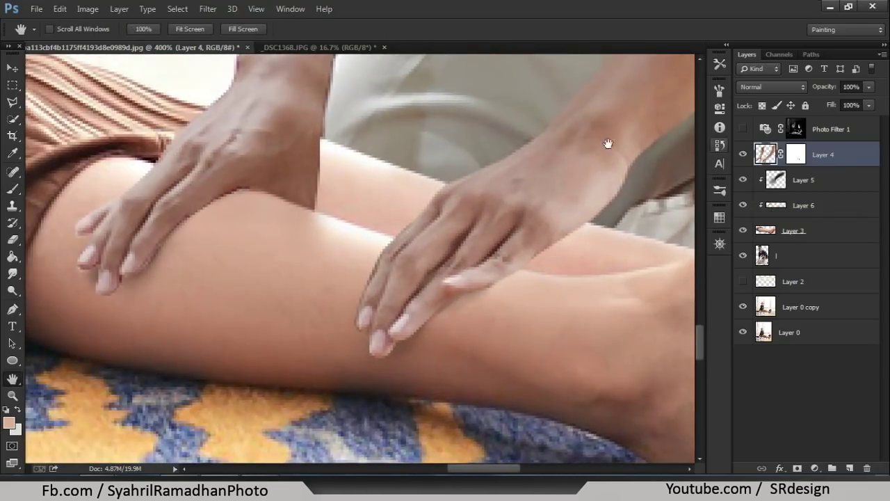
# Erase the hand edges on Layer 4 with a size-2 eraser, then return to Layer 6.
pyautogui.click(14, 239)
pyautogui.scroll(1, 362, 238)
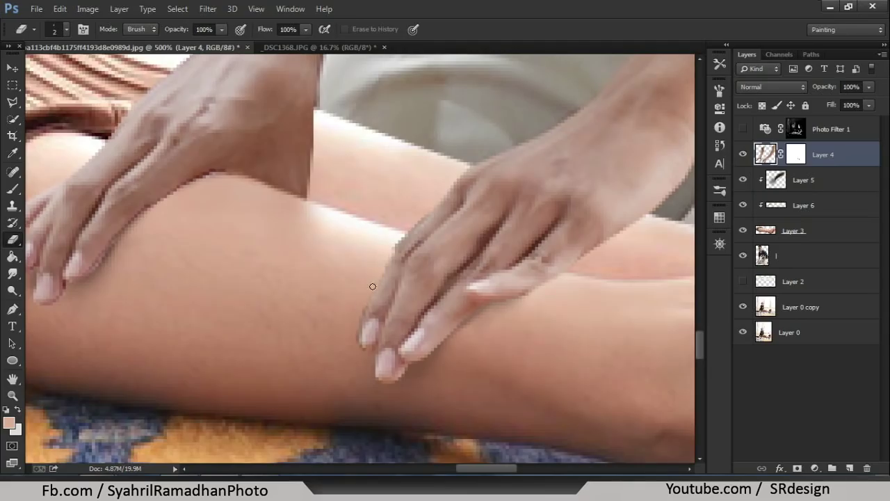
pyautogui.scroll(-2, 386, 259)
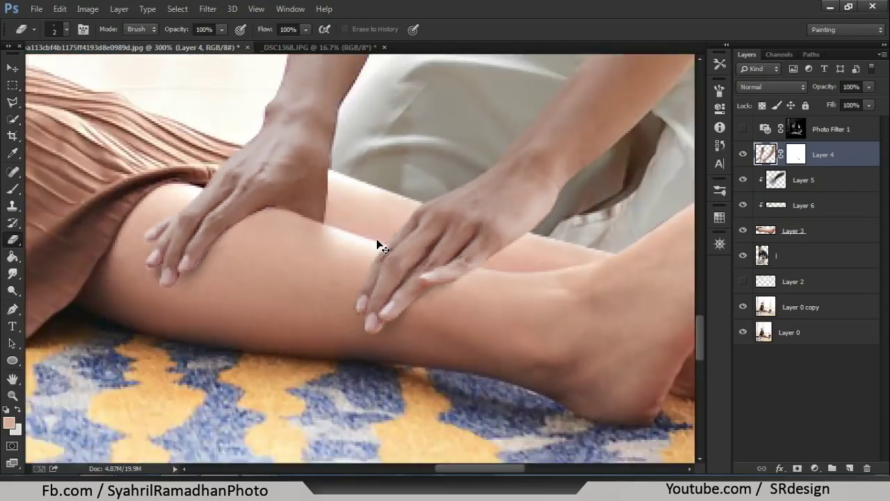
pyautogui.scroll(-1, 377, 242)
pyautogui.scroll(-1, 369, 311)
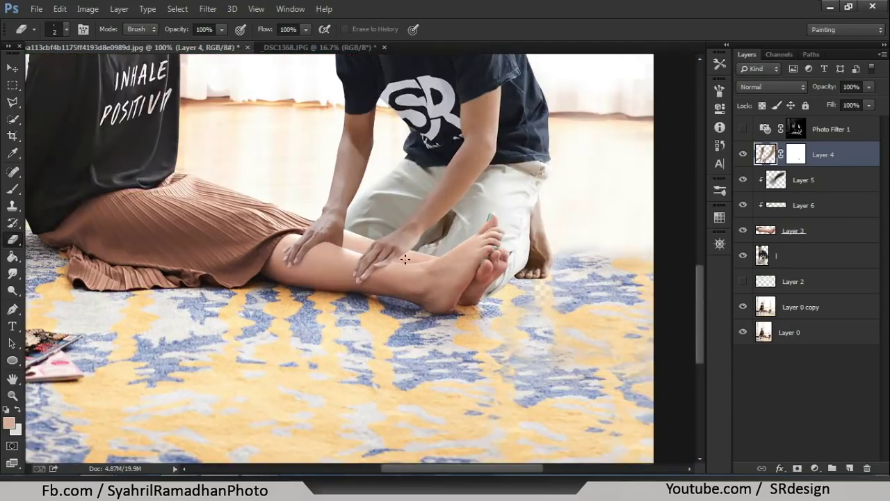
pyautogui.press('space')
pyautogui.scroll(-1, 405, 256)
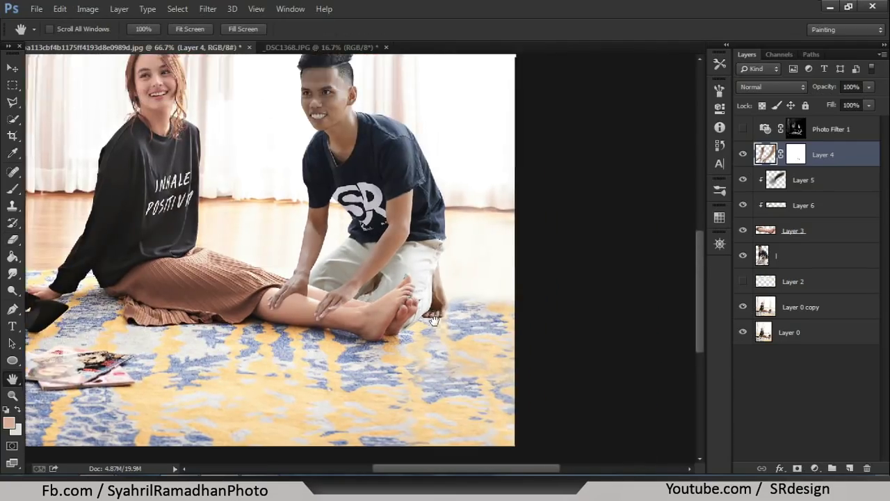
pyautogui.moveTo(404, 255); pyautogui.dragTo(370, 287)
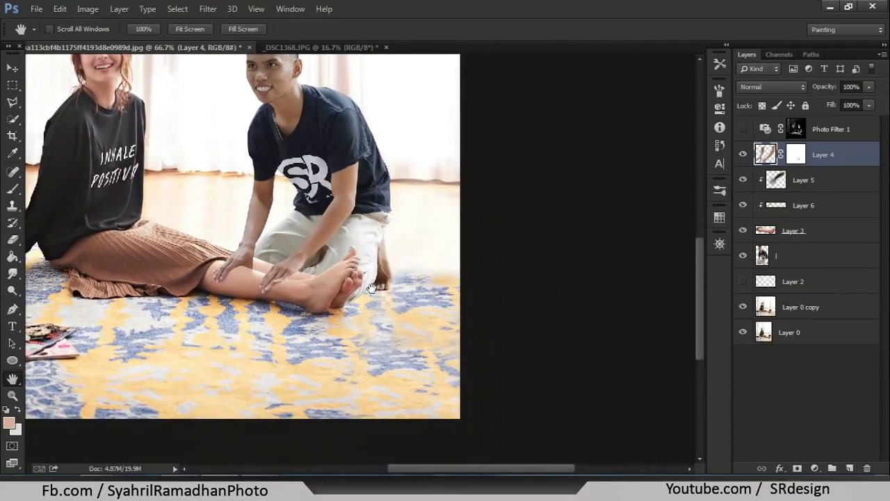
pyautogui.scroll(1, 370, 287)
pyautogui.scroll(2, 433, 278)
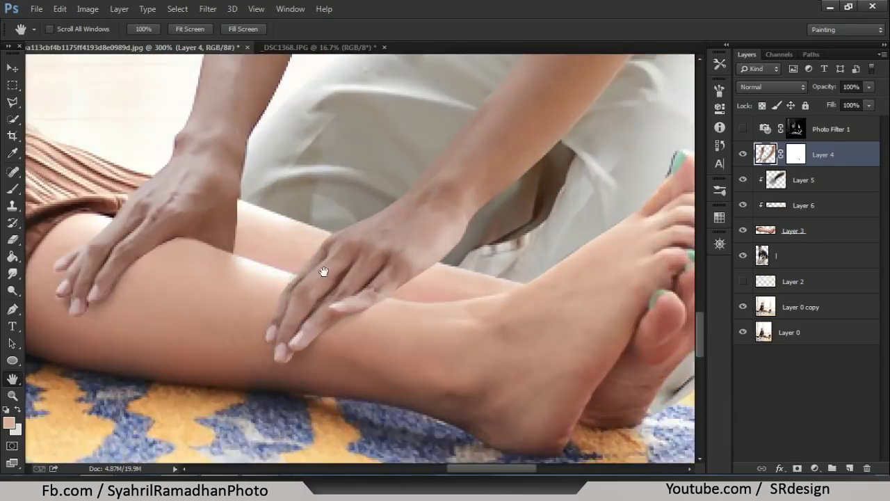
pyautogui.scroll(1, 324, 272)
pyautogui.click(790, 203)
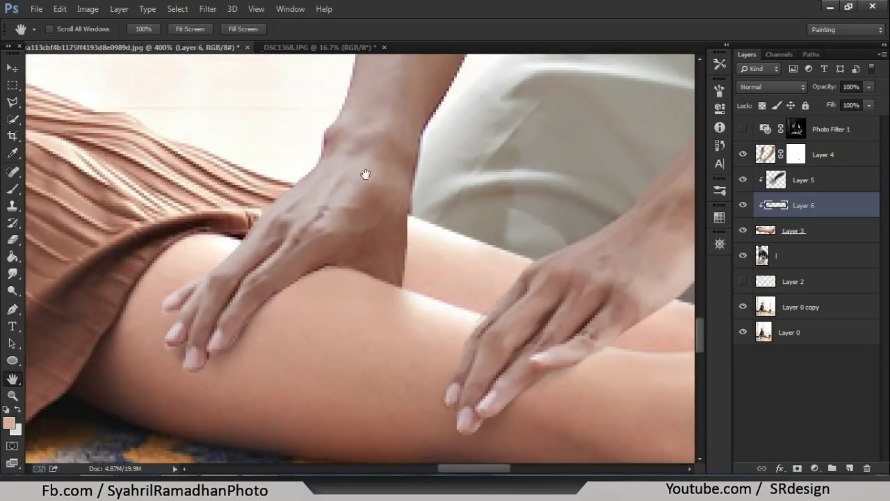
pyautogui.click(13, 189)
# Paint soft tone over the legs with a 35 px brush, then select Layer 0 copy.
pyautogui.press(']')
pyautogui.press(']')
pyautogui.scroll(-2, 359, 398)
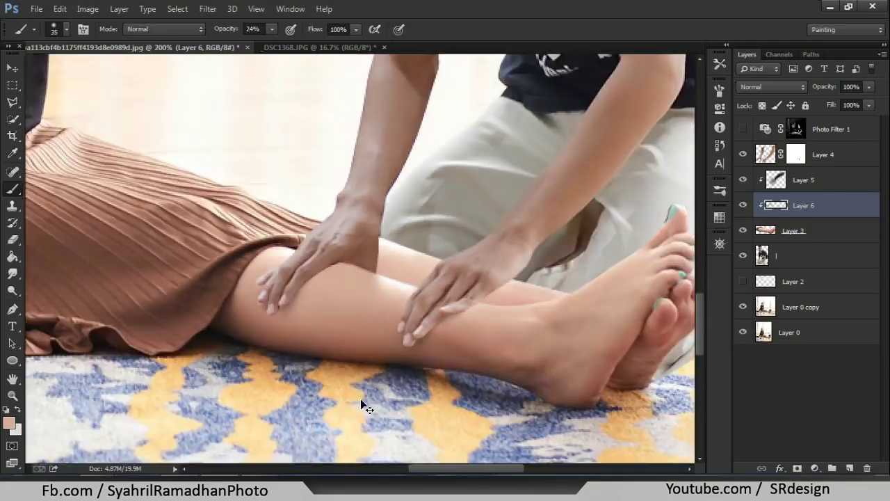
pyautogui.scroll(-2, 359, 398)
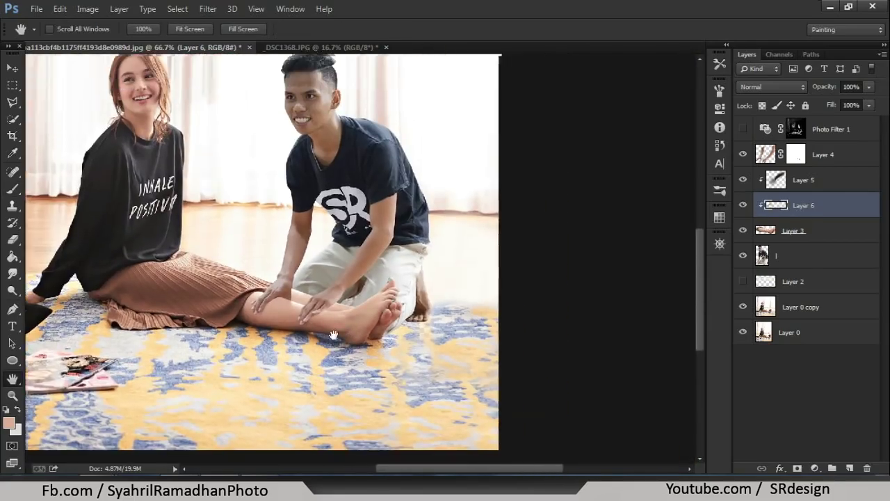
pyautogui.moveTo(397, 358); pyautogui.dragTo(272, 306)
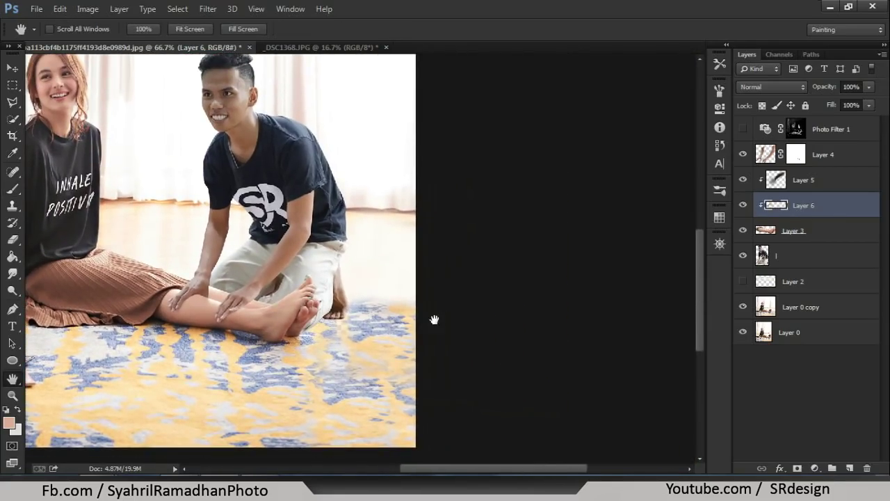
pyautogui.moveTo(434, 319); pyautogui.dragTo(401, 324)
pyautogui.scroll(1, 357, 264)
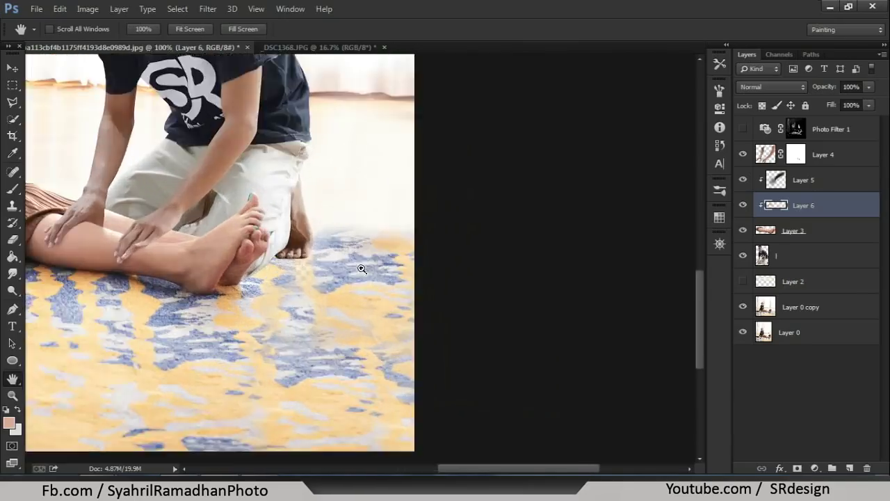
pyautogui.scroll(2, 363, 268)
pyautogui.click(796, 309)
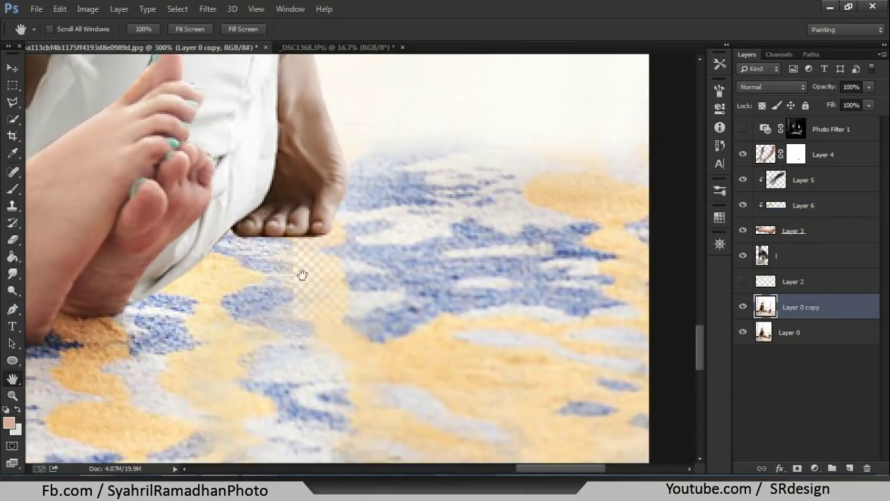
# Try clone-stamping rug over the gap on Layer 0 copy and Layer 0, comparing visibility.
pyautogui.click(13, 205)
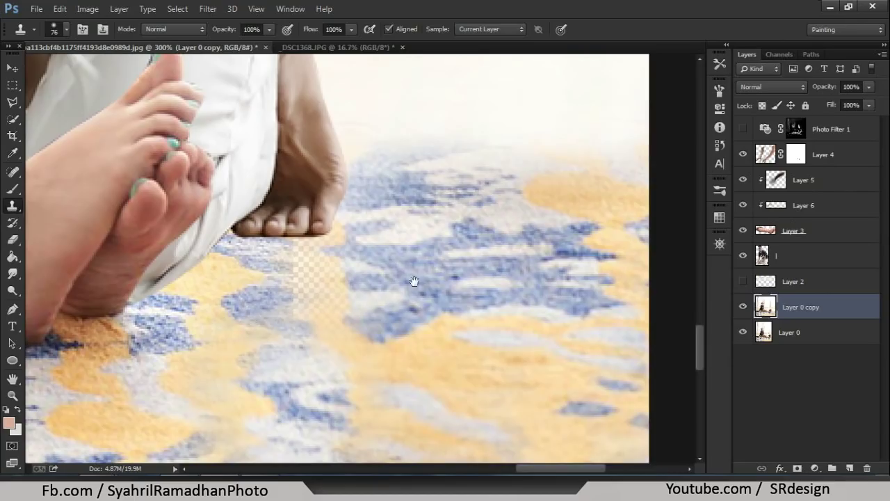
pyautogui.moveTo(338, 278); pyautogui.dragTo(413, 274)
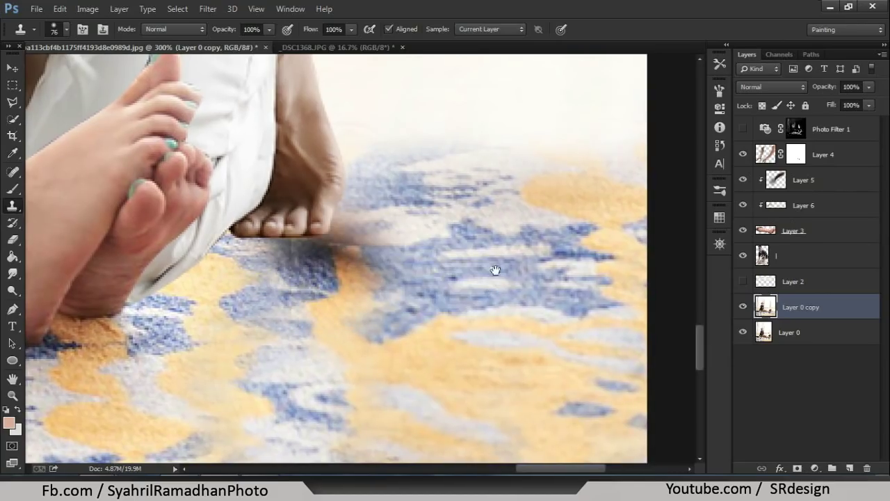
pyautogui.moveTo(485, 233); pyautogui.dragTo(483, 232)
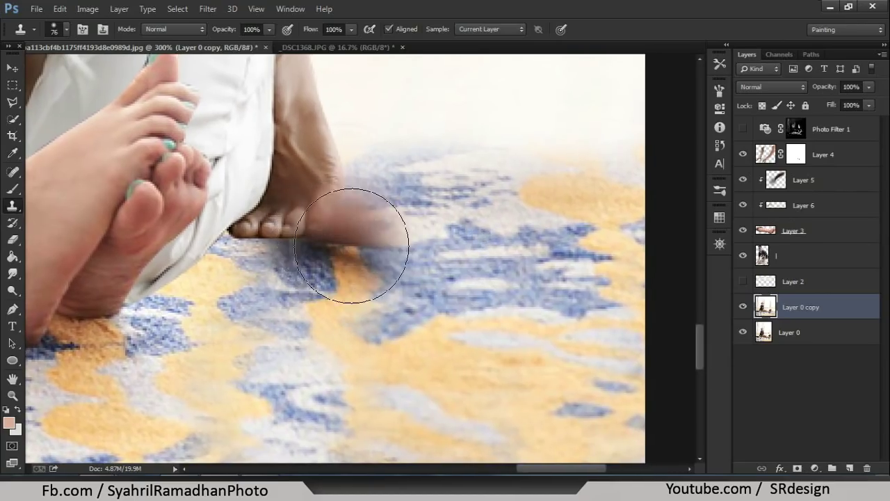
pyautogui.click(765, 327)
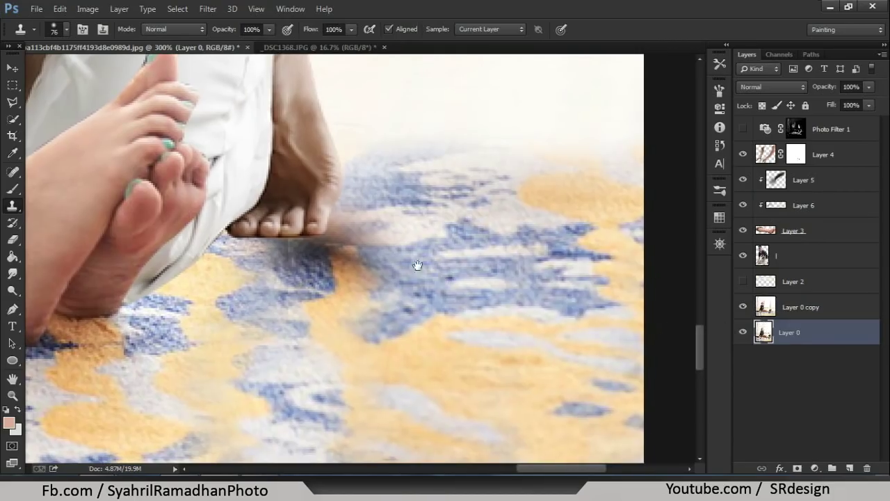
pyautogui.moveTo(556, 292); pyautogui.dragTo(628, 310)
pyautogui.click(765, 312)
pyautogui.click(742, 310)
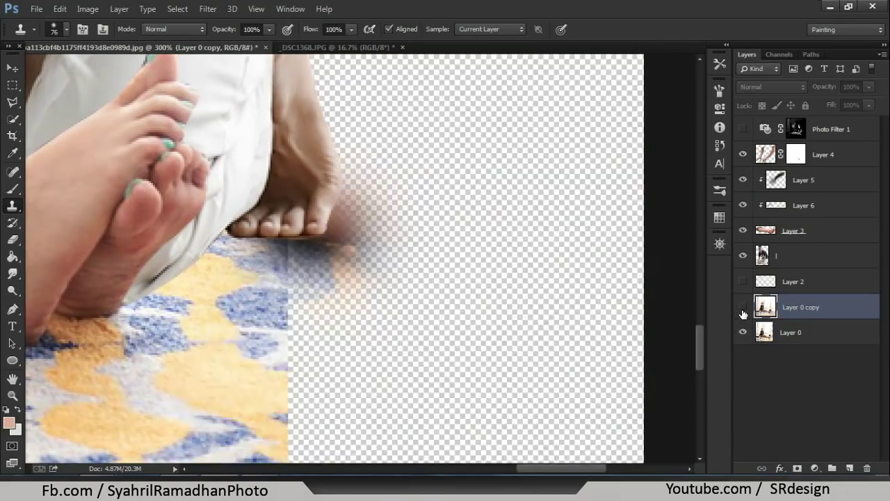
pyautogui.click(743, 309)
pyautogui.click(742, 333)
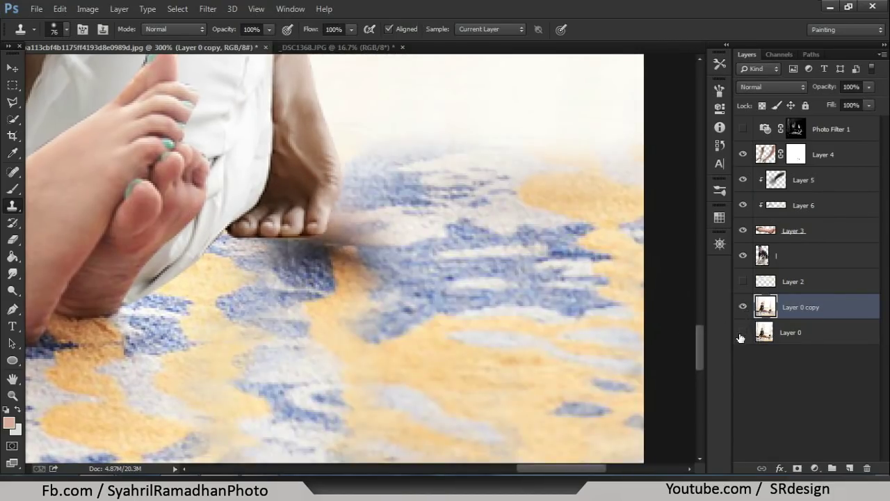
pyautogui.click(742, 333)
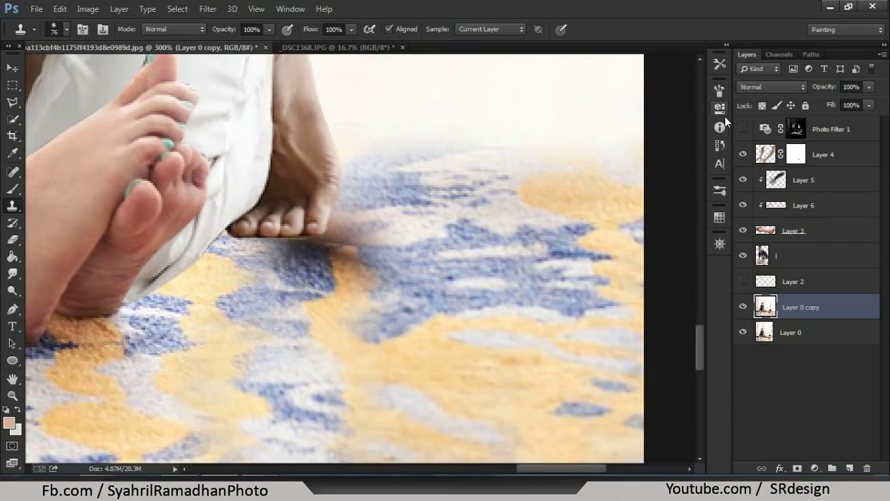
# Revert the cloning in History, then make Layer 2's extra carpet visible and select it.
pyautogui.click(720, 144)
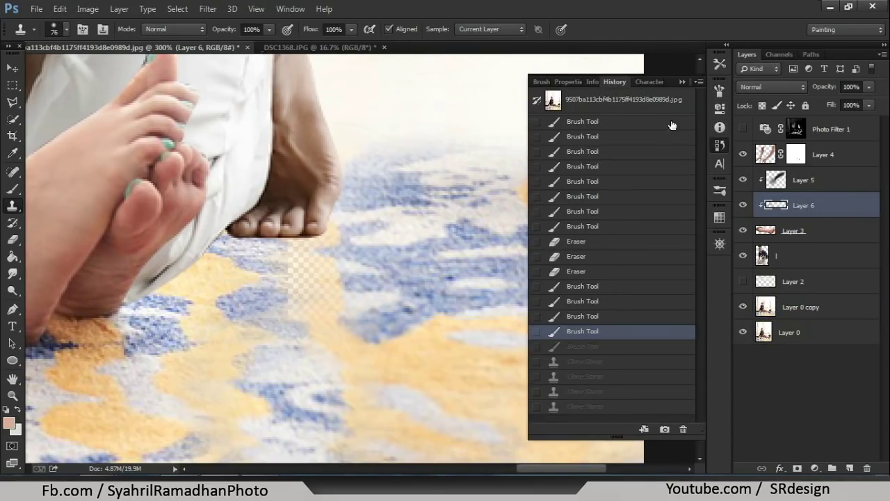
pyautogui.click(682, 80)
pyautogui.click(743, 306)
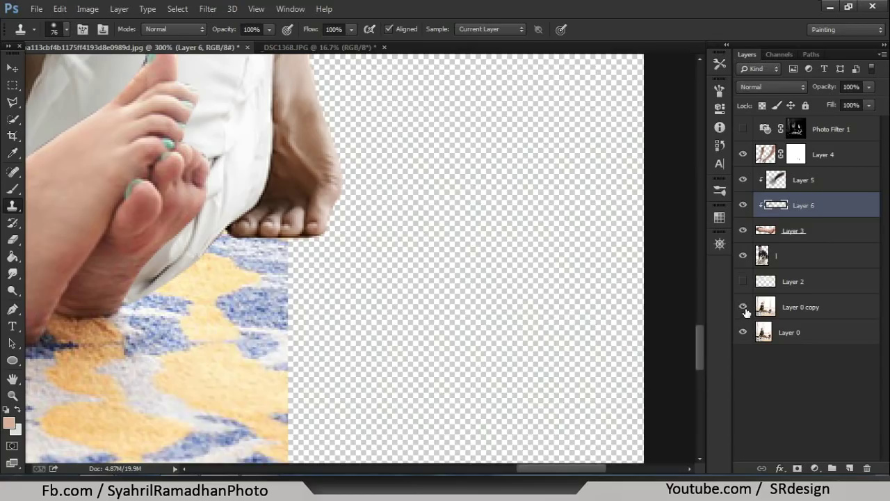
pyautogui.click(743, 308)
pyautogui.click(769, 313)
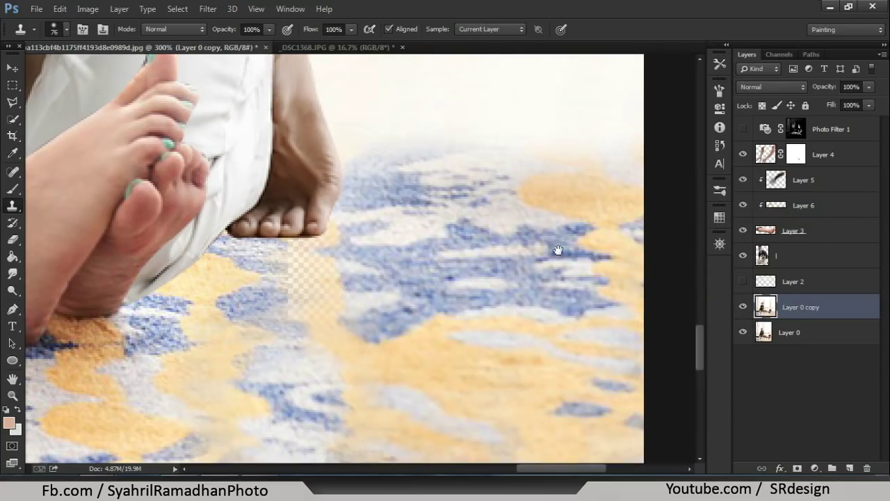
pyautogui.click(743, 281)
pyautogui.keyDown('shift'); pyautogui.click(792, 280); pyautogui.keyUp('shift')
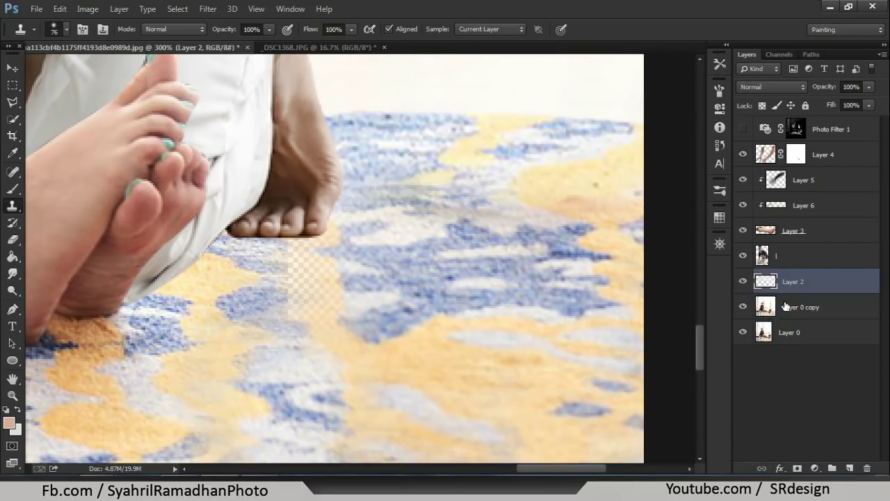
# Merge Layer 0 copy into Layer 2 and clone carpet over the gap near the foot.
pyautogui.rightClick(799, 307)
pyautogui.click(594, 373)
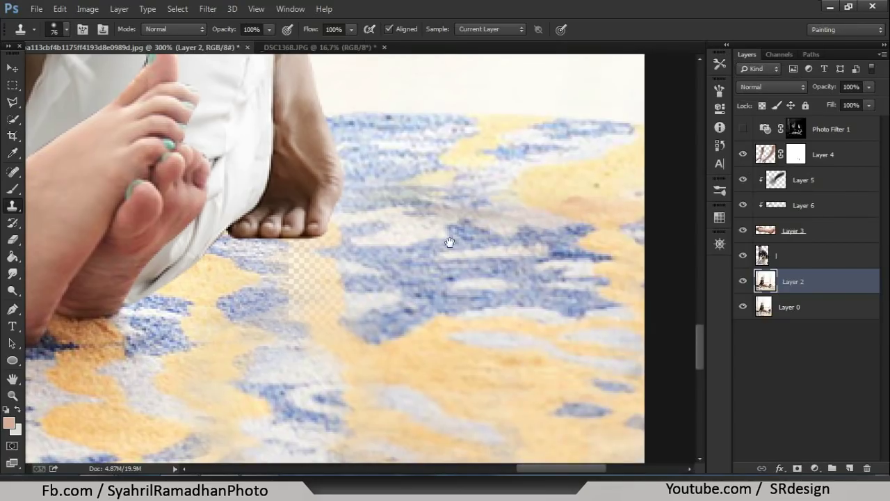
pyautogui.click(318, 243)
pyautogui.press('Return')
pyautogui.moveTo(389, 254)
pyautogui.mouseDown()
pyautogui.moveTo(302, 267)
pyautogui.moveTo(308, 294)
pyautogui.mouseUp()
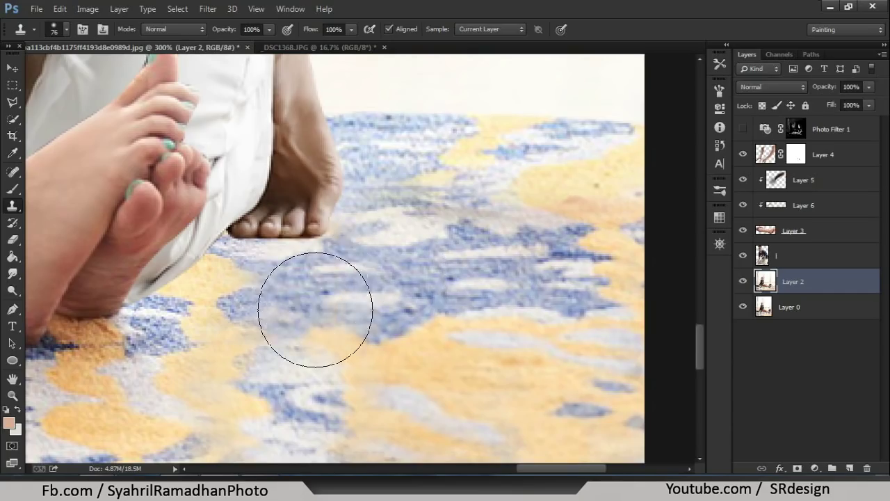
# Zoom out and pan across the rug to inspect the patched carpet.
pyautogui.hotkey('ctrl', '-')
pyautogui.moveTo(437, 351); pyautogui.dragTo(495, 246)
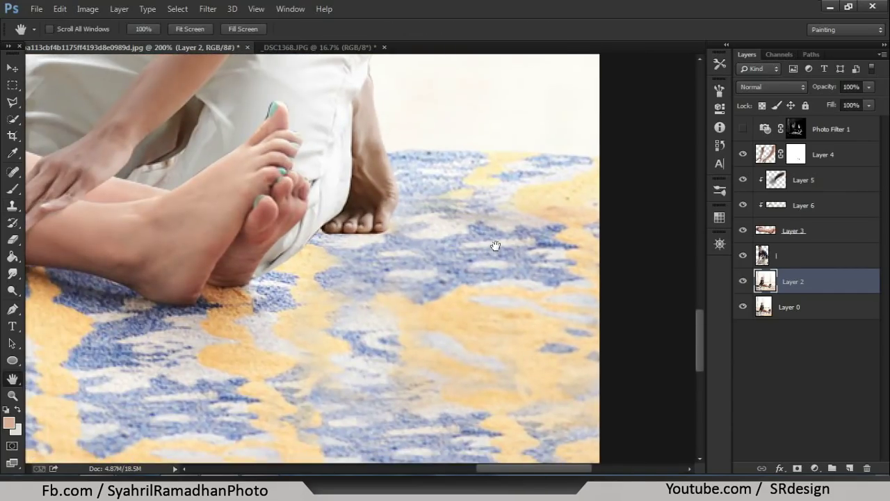
pyautogui.moveTo(320, 269); pyautogui.dragTo(490, 246)
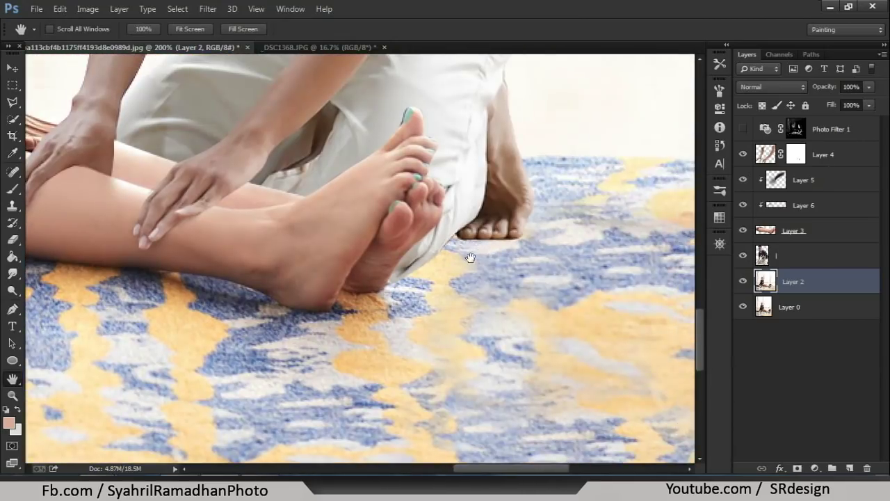
pyautogui.moveTo(470, 258); pyautogui.dragTo(500, 284)
pyautogui.moveTo(104, 278); pyautogui.dragTo(249, 281)
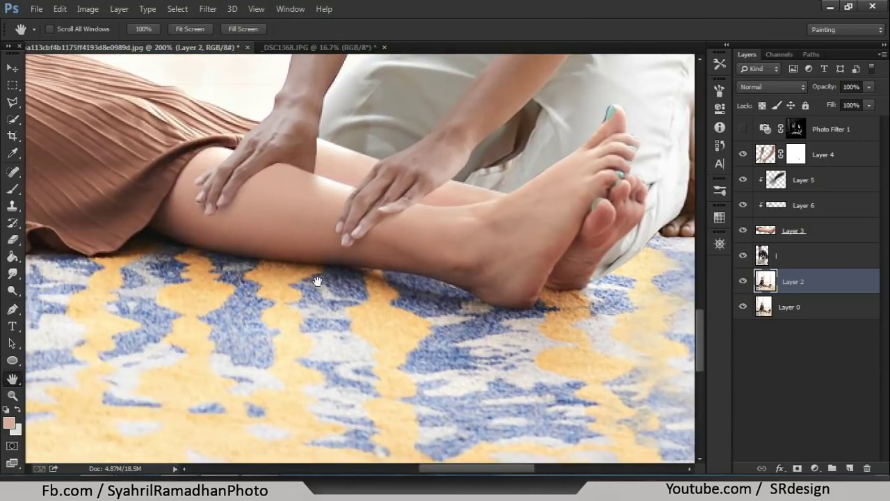
pyautogui.hscroll(3, 317, 281)
pyautogui.scroll(1, 349, 278)
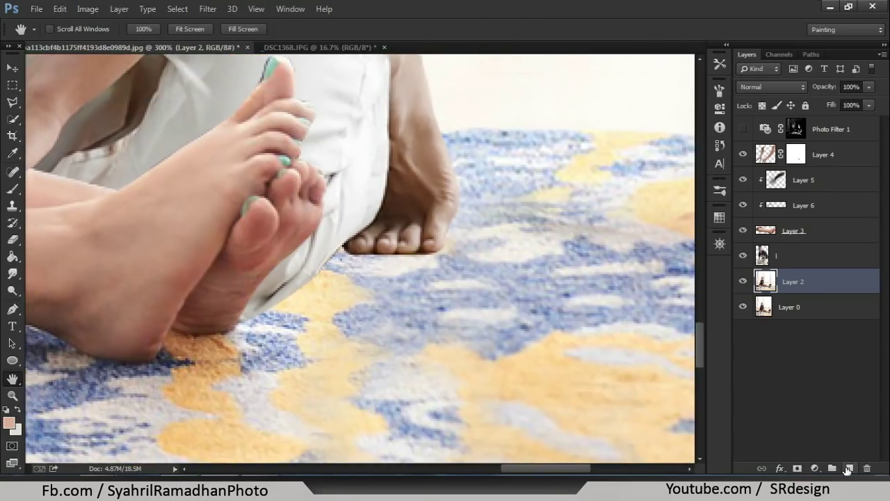
# Add a new layer and sample a dark shadow colour for a 24% brush.
pyautogui.click(848, 468)
pyautogui.click(11, 191)
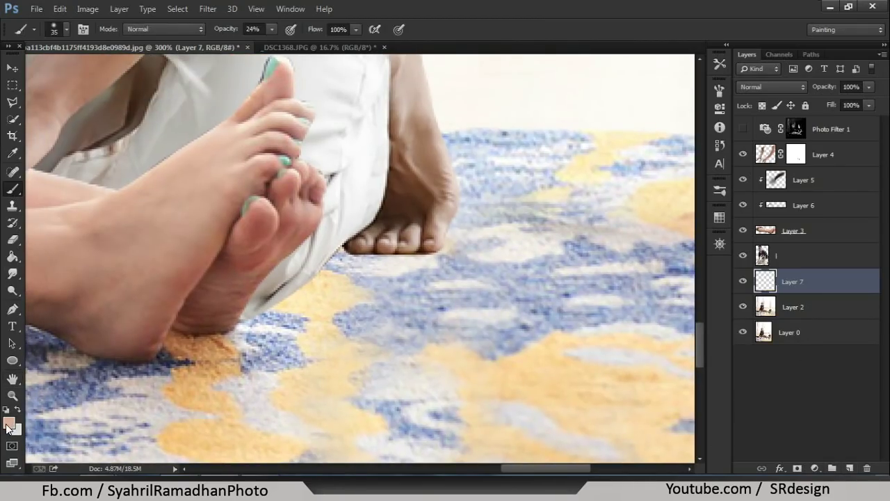
pyautogui.click(9, 427)
pyautogui.hotkey('ctrl', '-')
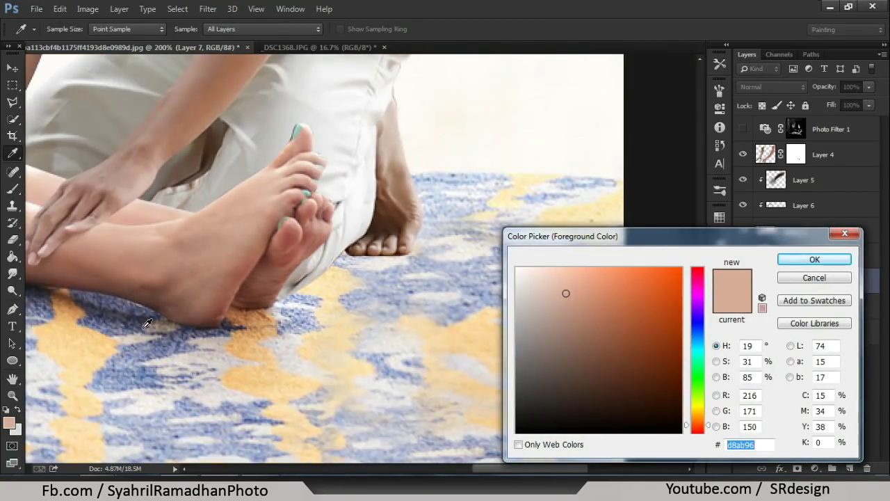
pyautogui.click(148, 324)
pyautogui.click(209, 331)
pyautogui.press('Return')
pyautogui.hotkey('ctrl', '+')
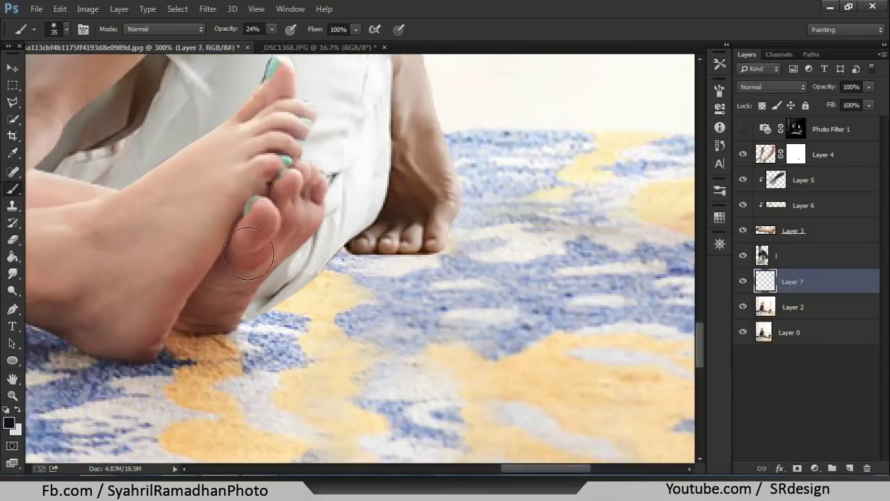
# Paint soft shadows under the toes and along the trouser edge, then try a blend mode.
pyautogui.press(']')
pyautogui.moveTo(425, 251)
pyautogui.mouseDown()
pyautogui.moveTo(381, 246)
pyautogui.moveTo(417, 247)
pyautogui.mouseUp()
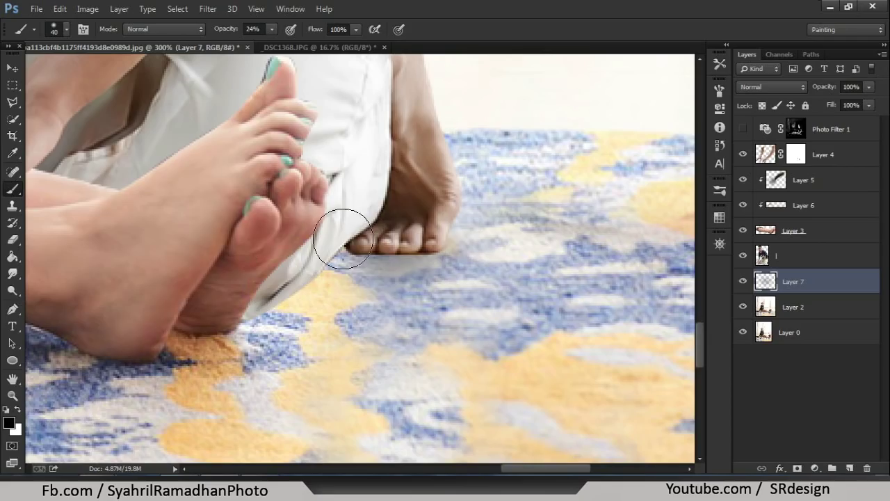
pyautogui.moveTo(341, 229); pyautogui.dragTo(278, 287)
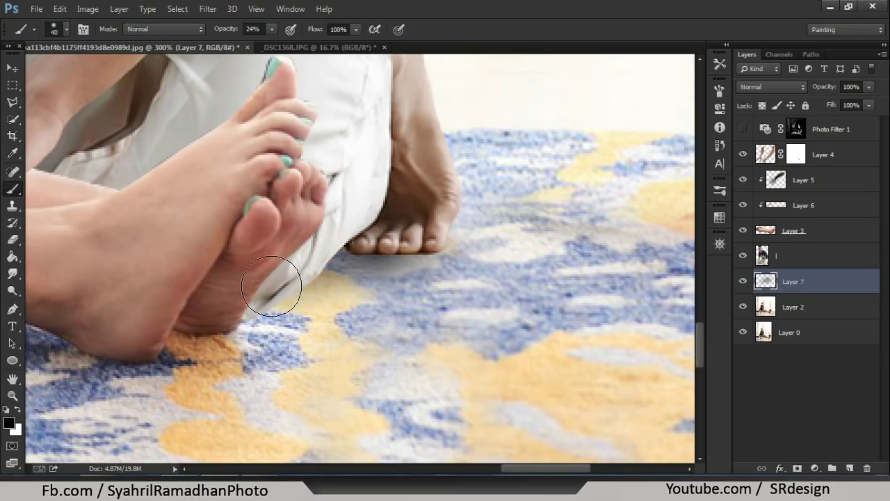
pyautogui.hotkey('ctrl', '-')
pyautogui.hotkey('ctrl', '-')
pyautogui.moveTo(332, 265); pyautogui.dragTo(330, 251)
pyautogui.hotkey('ctrl', '+')
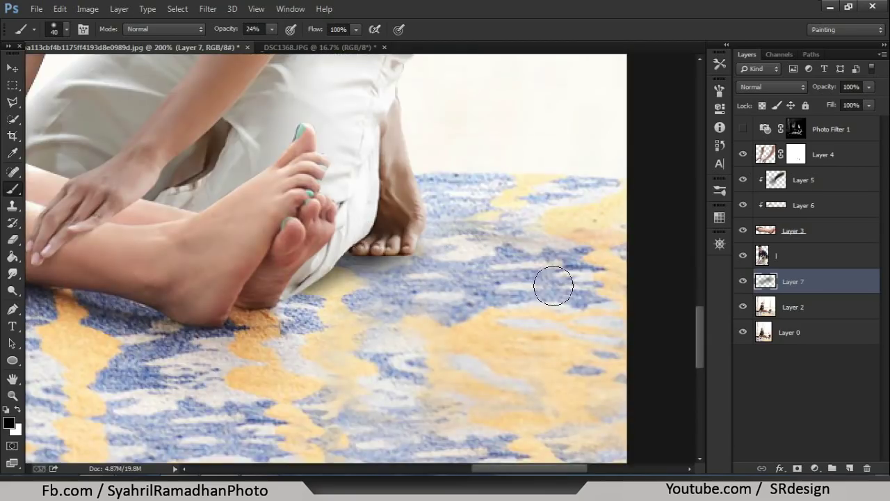
pyautogui.click(800, 90)
pyautogui.click(753, 271)
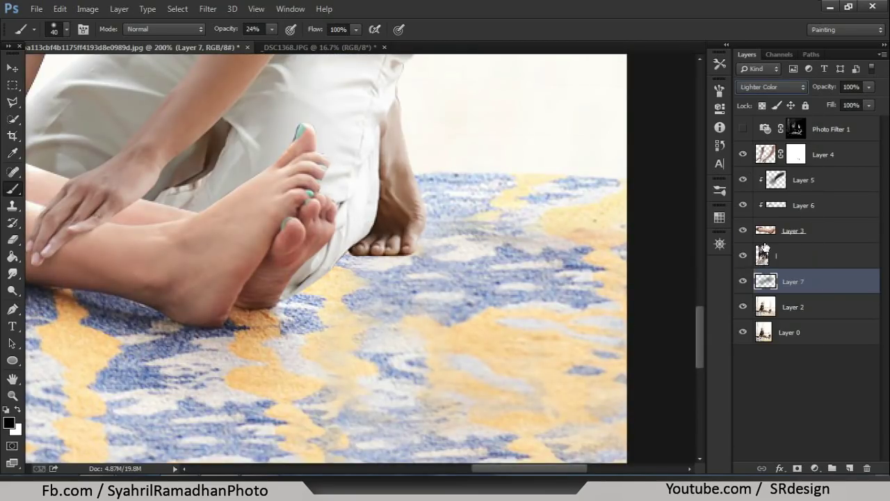
# Set Layer 7 to Hard Light at 52% opacity, then select Layer 2.
pyautogui.click(793, 360)
pyautogui.click(799, 281)
pyautogui.click(765, 86)
pyautogui.click(758, 279)
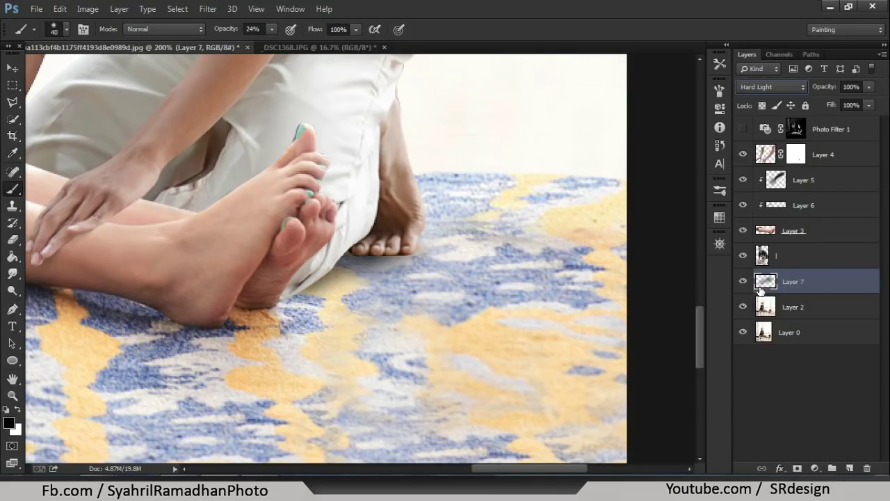
pyautogui.moveTo(817, 90); pyautogui.dragTo(796, 97)
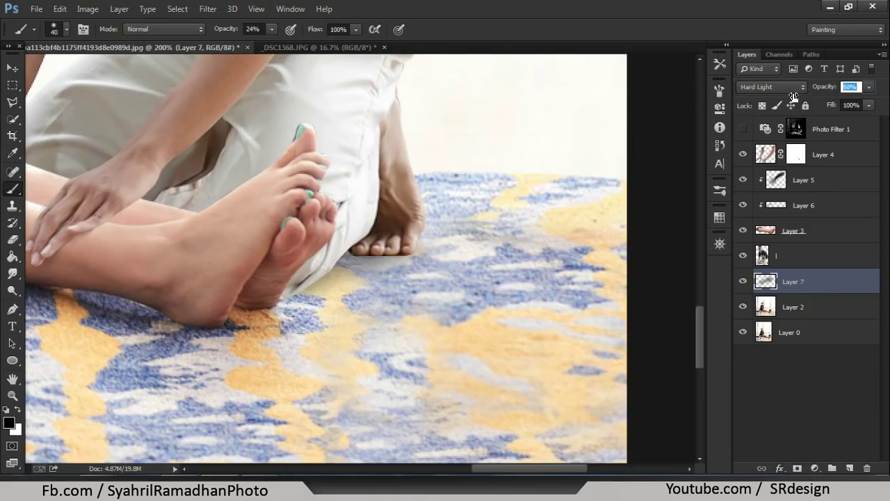
pyautogui.press('[')
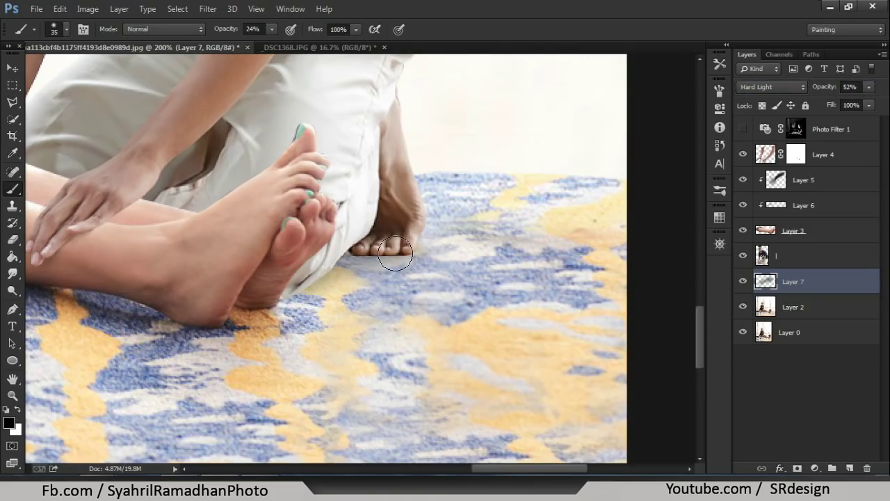
pyautogui.hotkey('ctrl', '-')
pyautogui.hotkey('ctrl', '-')
pyautogui.hotkey('ctrl', '-')
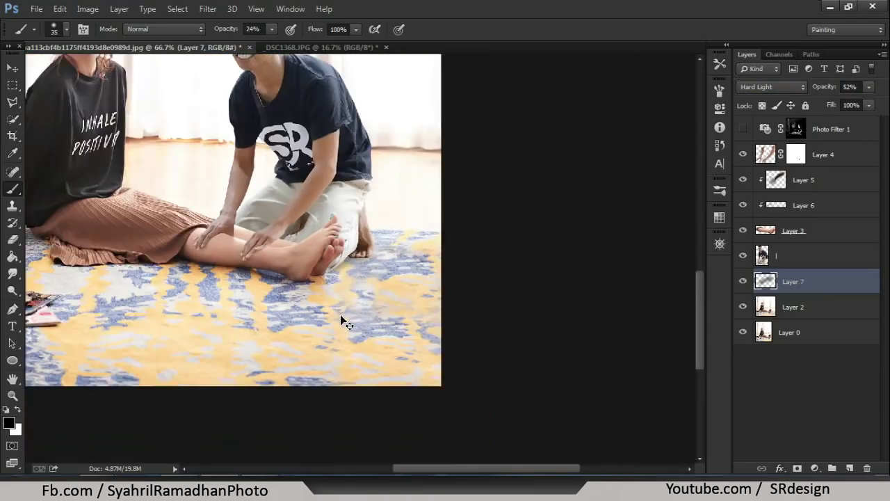
pyautogui.hotkey('ctrl', '+')
pyautogui.hotkey('ctrl', '+')
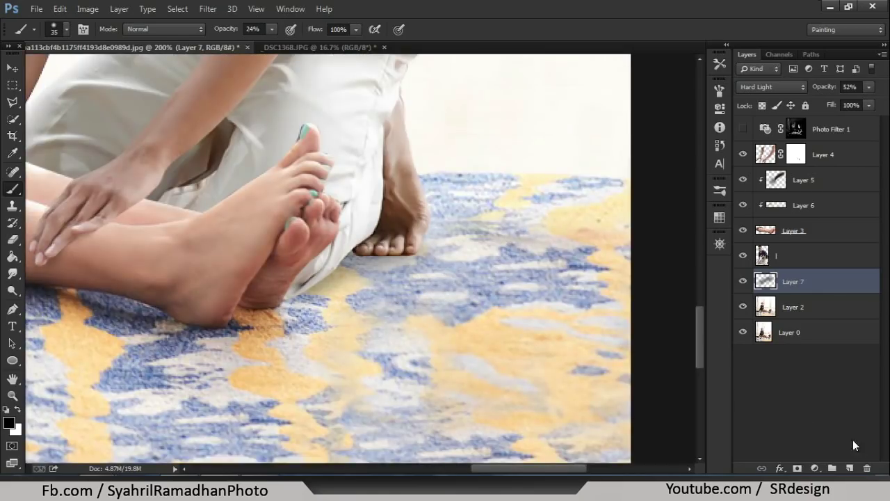
pyautogui.click(821, 318)
# Set up the Dodge tool at size 40 with Midtones range and 100% exposure.
pyautogui.click(12, 290)
pyautogui.rightClick(13, 290)
pyautogui.click(52, 299)
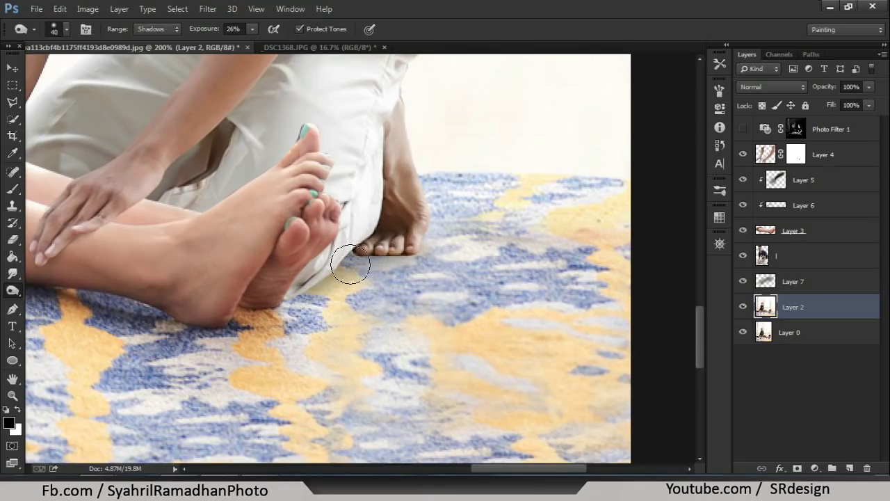
pyautogui.press(']')
pyautogui.click(155, 31)
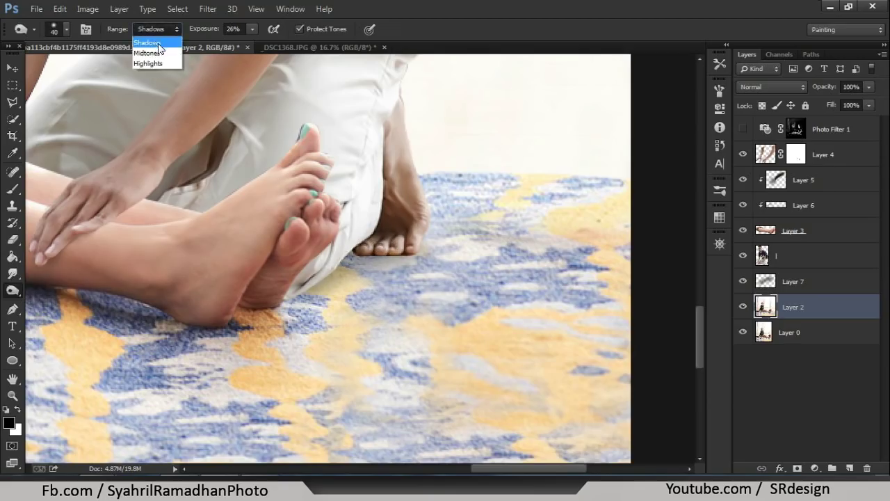
pyautogui.click(160, 28)
pyautogui.click(157, 50)
pyautogui.moveTo(203, 29); pyautogui.dragTo(257, 30)
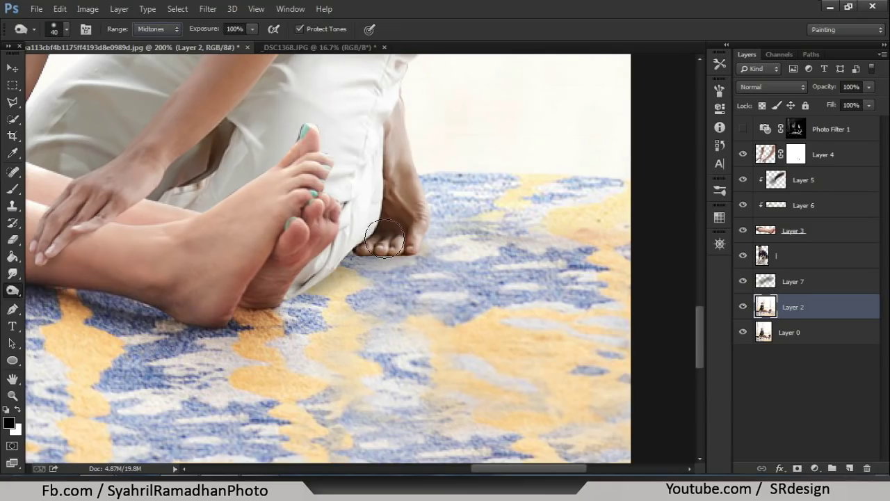
# Zoom in on the feet and pick warm brown #a86b3c as the foreground colour.
pyautogui.hotkey('ctrl', '-')
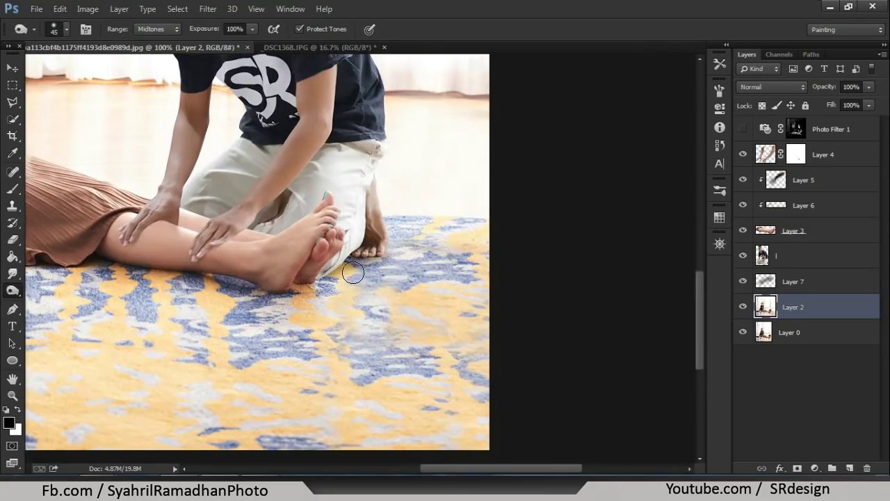
pyautogui.hotkey('ctrl', '-')
pyautogui.hotkey('ctrl', '+')
pyautogui.hotkey('ctrl', '+')
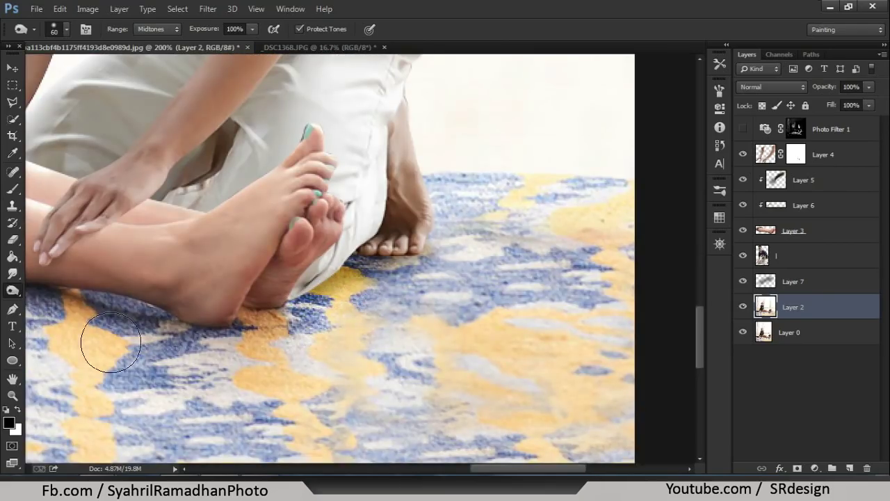
pyautogui.click(9, 423)
pyautogui.click(622, 321)
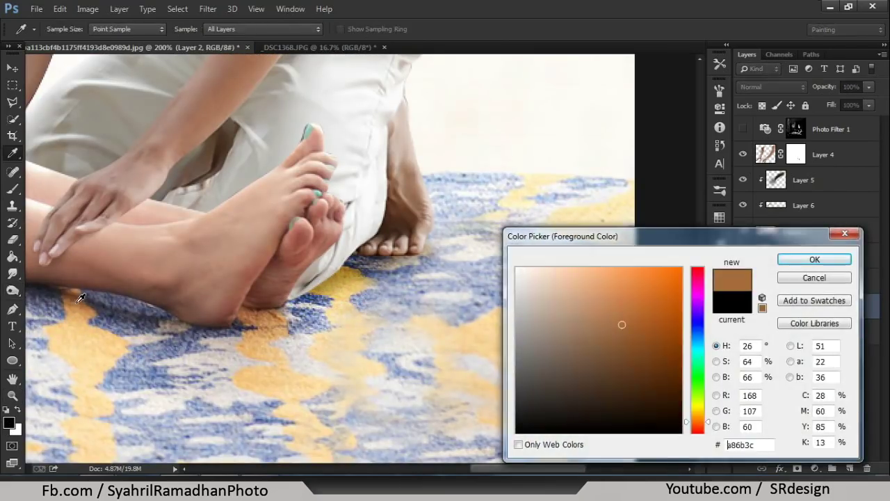
# Confirm the brown colour, shrink the brush to 20, and toggle Layer 2 to check beneath it.
pyautogui.press('Return')
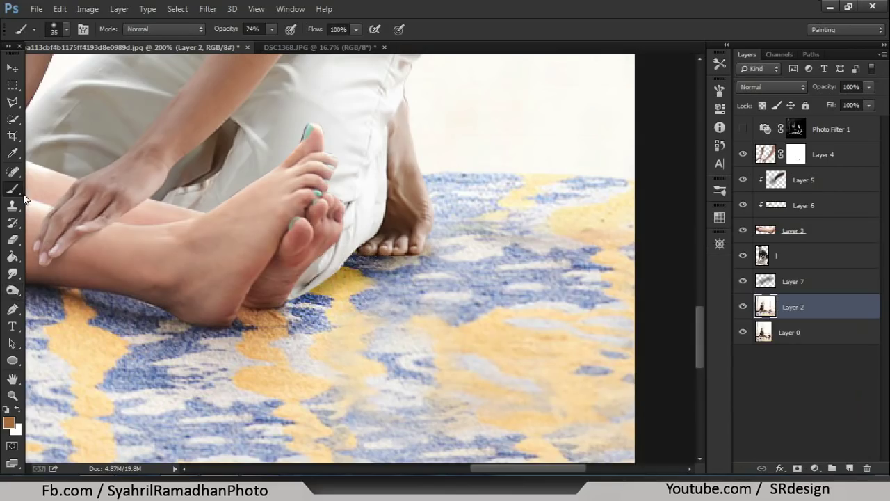
pyautogui.press('b')
pyautogui.hotkey('ctrl', '+')
pyautogui.press('[')
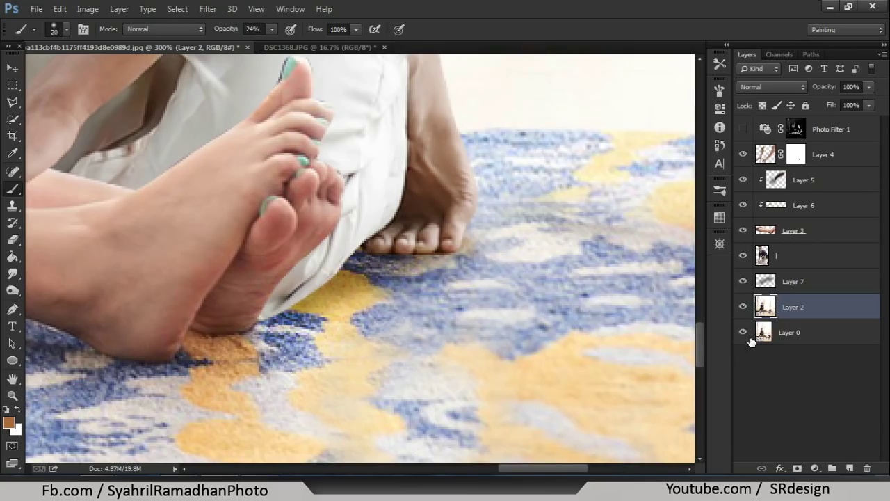
pyautogui.click(743, 306)
pyautogui.click(743, 306)
pyautogui.hotkey('ctrl', '-')
pyautogui.hotkey('ctrl', '-')
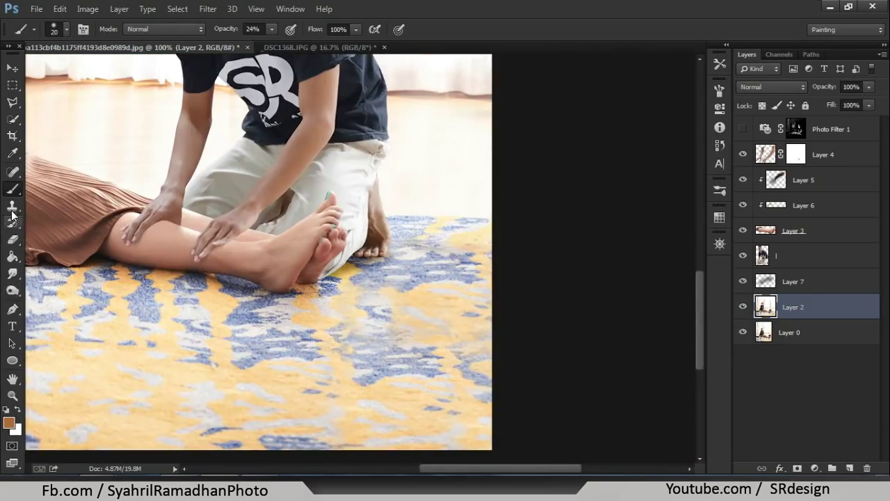
# Clone nearby rug texture over the spot beside the heels with a 34 px Clone Stamp, then zoom to the toes.
pyautogui.click(12, 205)
pyautogui.rightClick(295, 221)
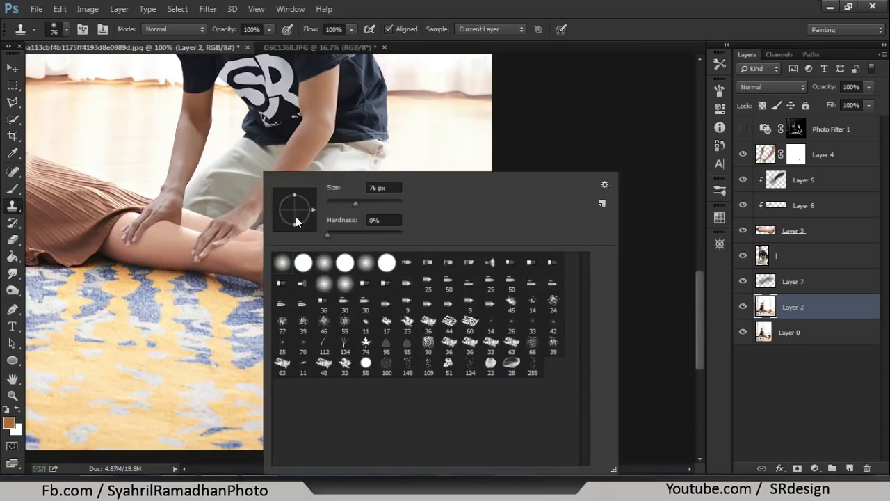
pyautogui.click(338, 203)
pyautogui.press('Return')
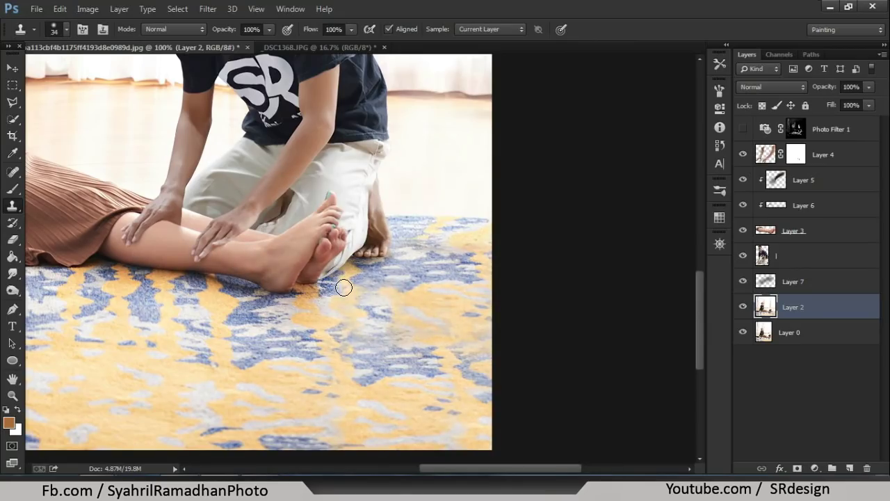
pyautogui.click(338, 278)
pyautogui.scroll(-2, 265, 417)
pyautogui.press('h')
pyautogui.scroll(1, 445, 334)
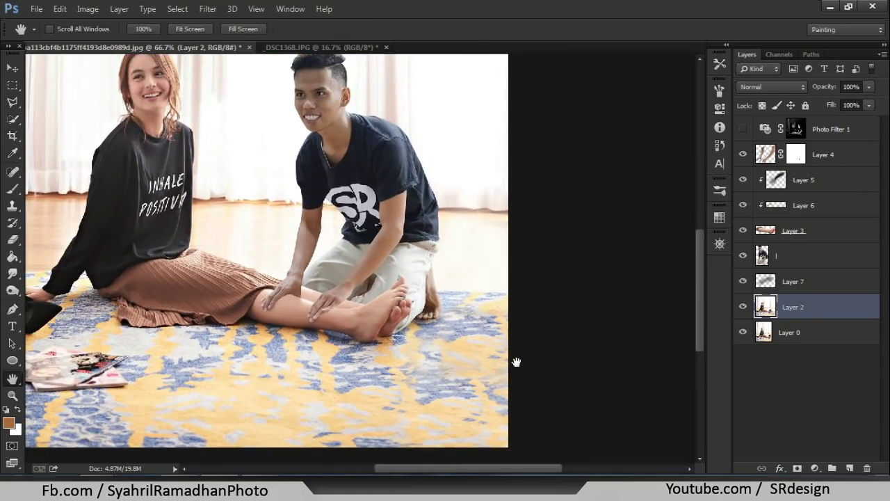
pyautogui.hotkey('ctrl', '+')
pyautogui.hotkey('ctrl', '+')
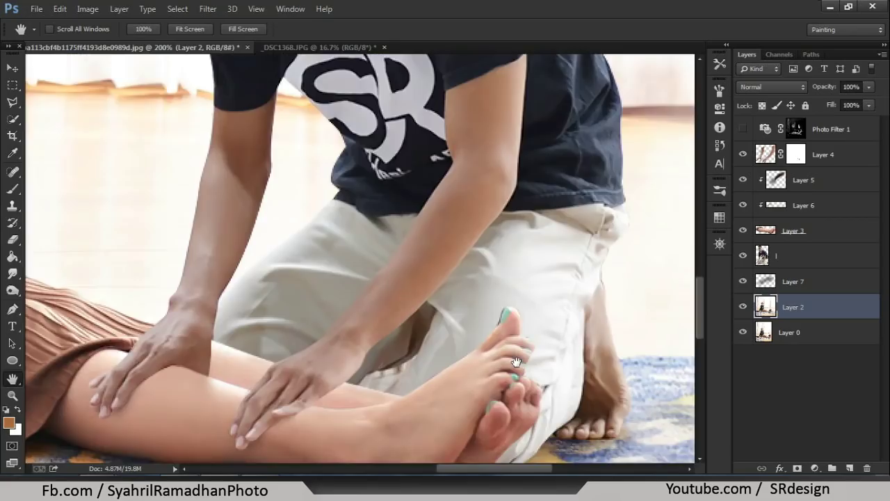
pyautogui.moveTo(477, 292)
pyautogui.mouseDown()
pyautogui.moveTo(411, 282)
pyautogui.moveTo(513, 238)
pyautogui.mouseUp()
pyautogui.hotkey('ctrl', '+')
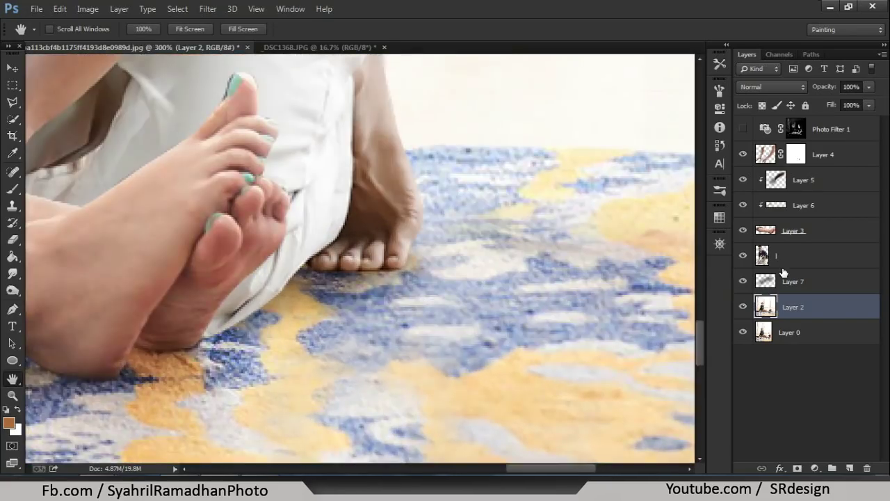
# Add a new Layer 8 above the cut-out people layer as a clipping mask.
pyautogui.click(785, 255)
pyautogui.click(849, 468)
pyautogui.rightClick(819, 263)
pyautogui.click(577, 230)
# Set a soft Brush to dark brown #221811 and recentre the view on the whole scene.
pyautogui.click(13, 189)
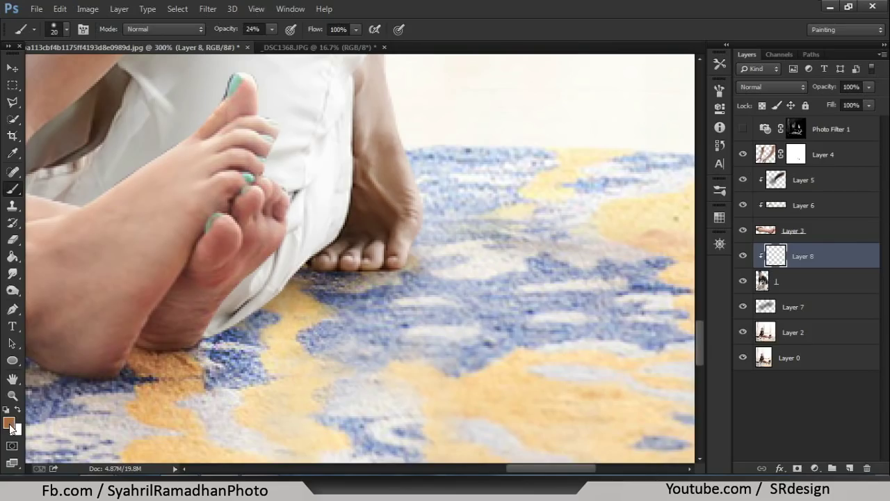
pyautogui.click(9, 422)
pyautogui.click(603, 415)
pyautogui.click(596, 411)
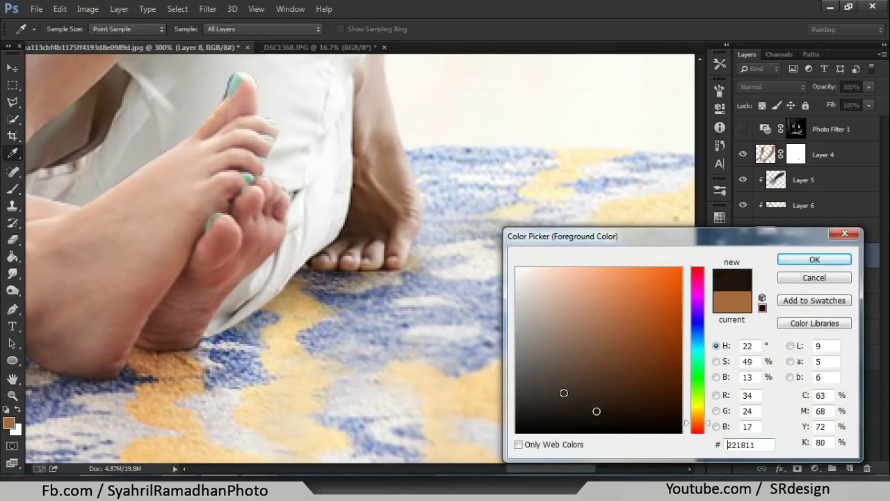
pyautogui.press('Return')
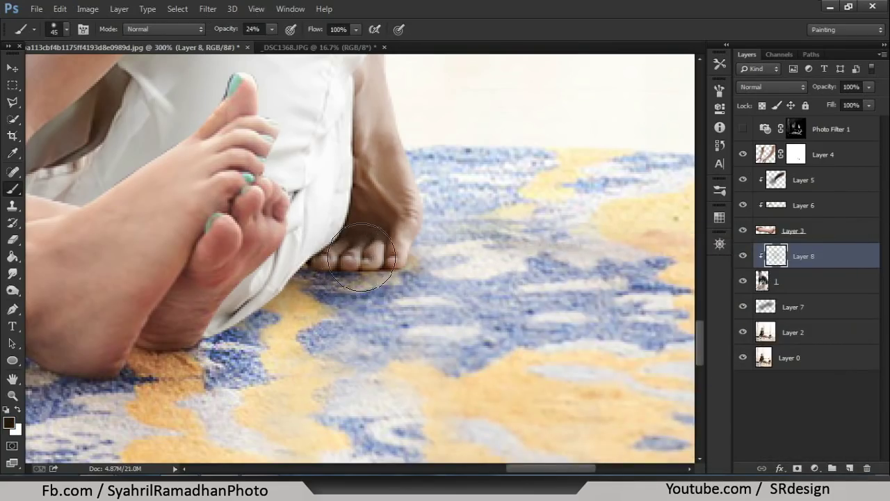
pyautogui.hotkey('ctrl', '-')
pyautogui.hotkey('ctrl', '-')
pyautogui.hotkey('ctrl', '-')
pyautogui.hotkey('ctrl', '-')
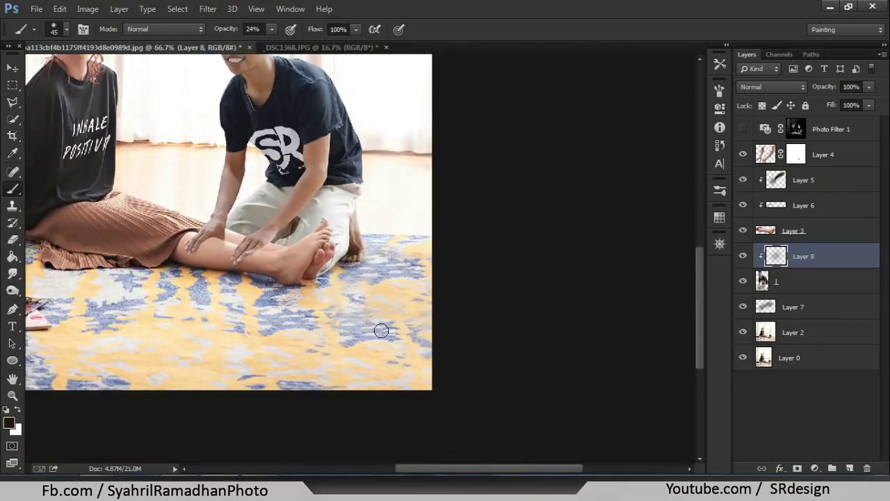
pyautogui.press('h')
pyautogui.moveTo(397, 353)
pyautogui.mouseDown()
pyautogui.moveTo(488, 368)
pyautogui.moveTo(525, 445)
pyautogui.mouseUp()
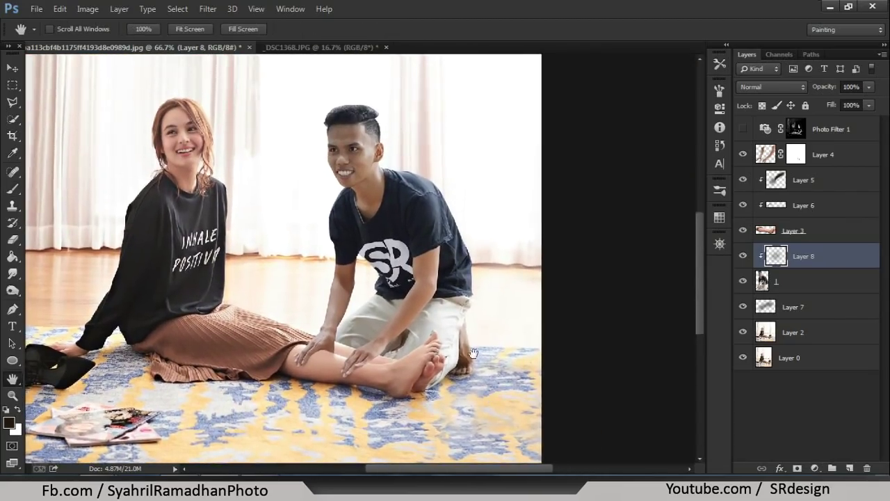
pyautogui.click(772, 282)
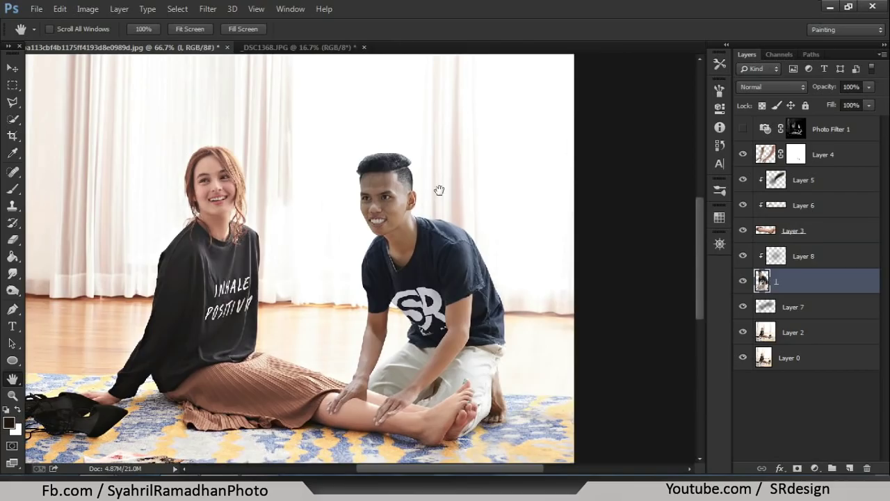
# Select the skin areas using Select > Color Range.
pyautogui.click(178, 9)
pyautogui.click(176, 131)
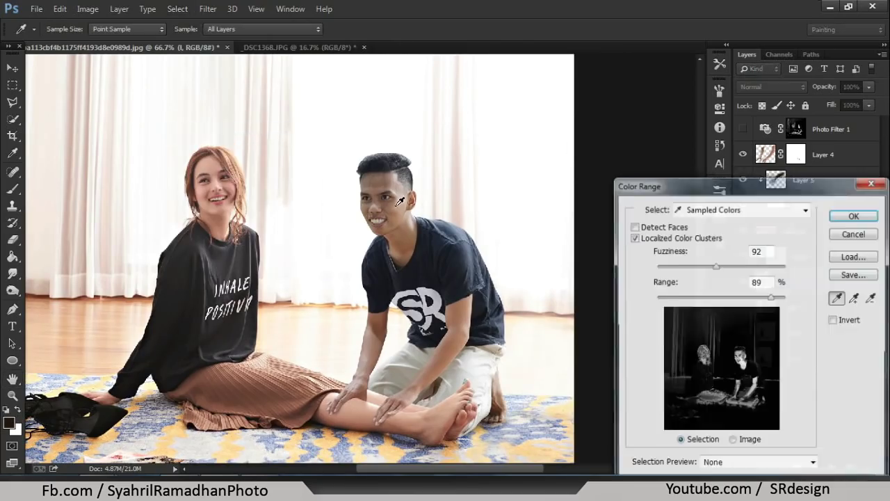
pyautogui.press('Return')
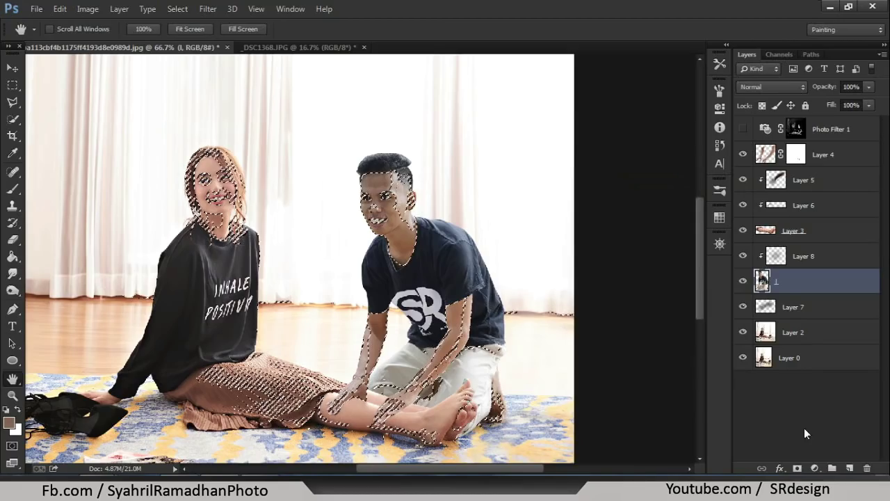
# Add a Color Balance adjustment with midtones Cyan-Red +26 and Yellow-Blue −4.
pyautogui.click(815, 468)
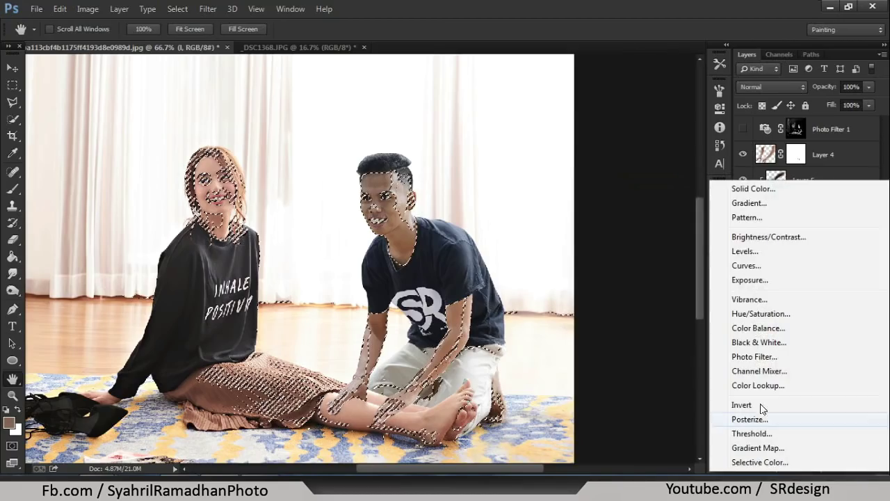
pyautogui.click(754, 329)
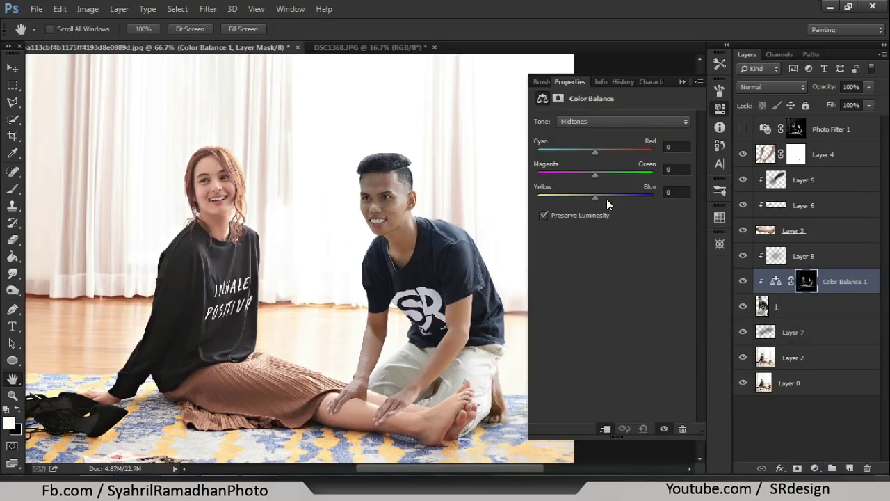
pyautogui.moveTo(598, 152); pyautogui.dragTo(607, 155)
pyautogui.moveTo(587, 197); pyautogui.dragTo(591, 198)
pyautogui.click(762, 306)
pyautogui.click(177, 8)
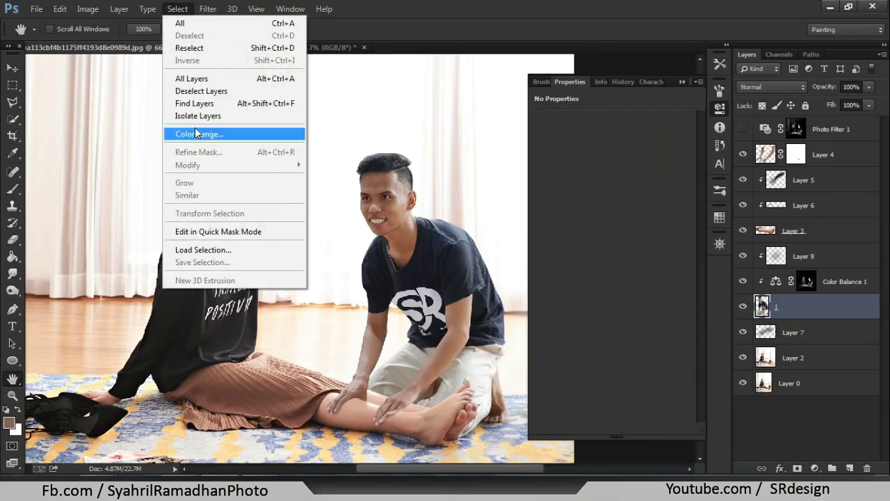
# Select skin via Color Range and add a Curves adjustment raising input 120 to output 140.
pyautogui.click(270, 134)
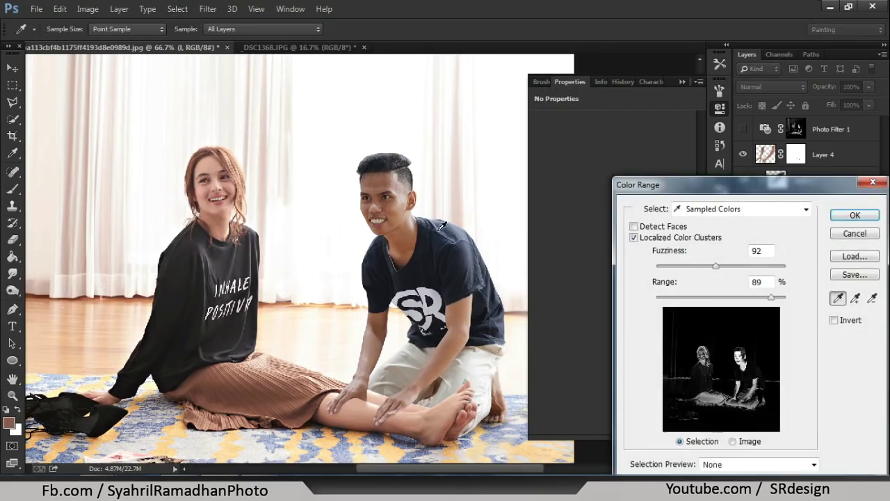
pyautogui.press('Return')
pyautogui.click(803, 468)
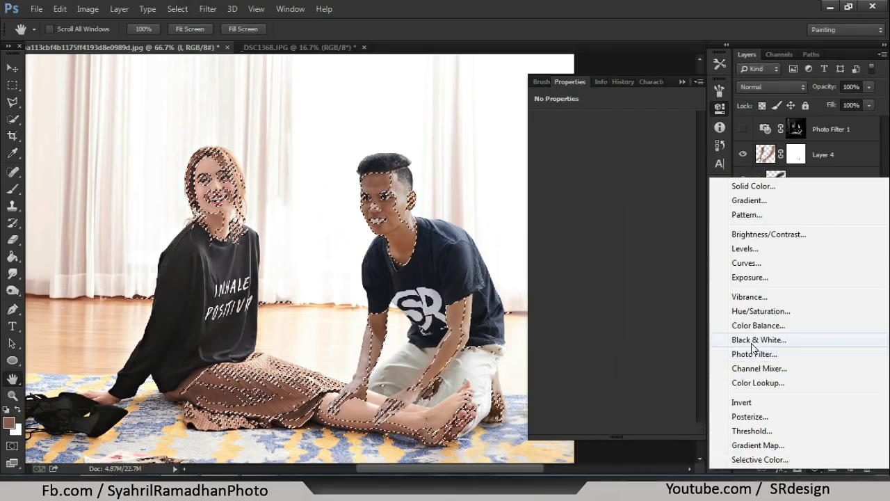
pyautogui.click(741, 263)
pyautogui.moveTo(620, 214); pyautogui.dragTo(620, 204)
pyautogui.hotkey('ctrl', '-')
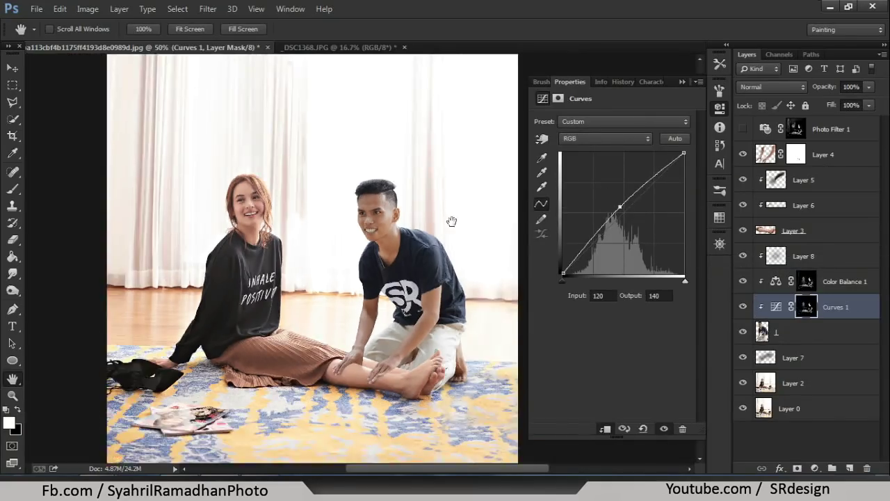
pyautogui.click(682, 82)
pyautogui.hotkey('ctrl', '-')
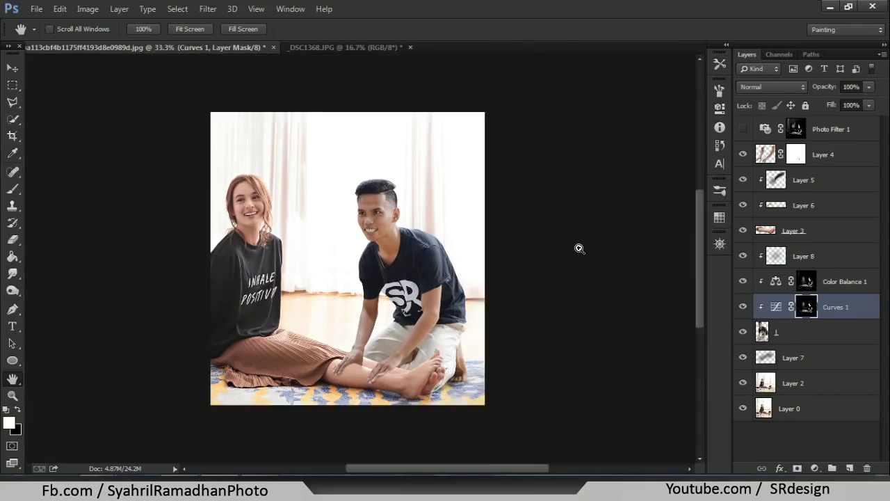
pyautogui.hotkey('ctrl', '+')
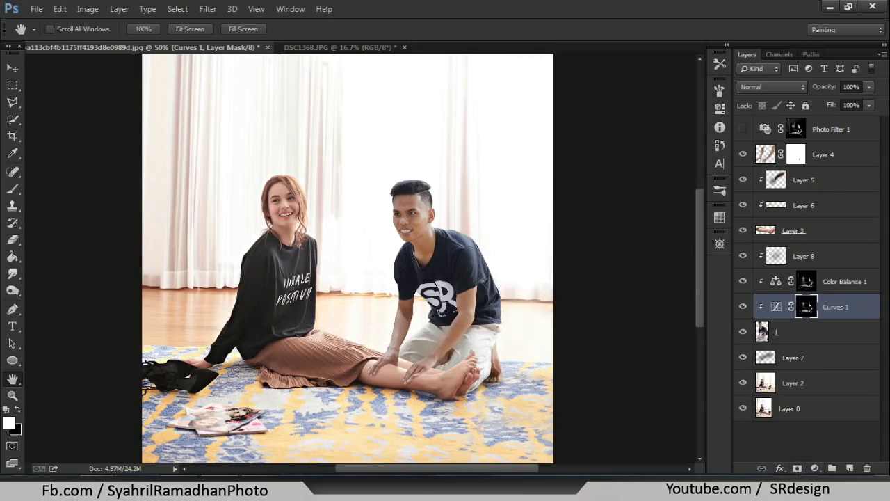
pyautogui.click(787, 487)
pyautogui.press('Escape')
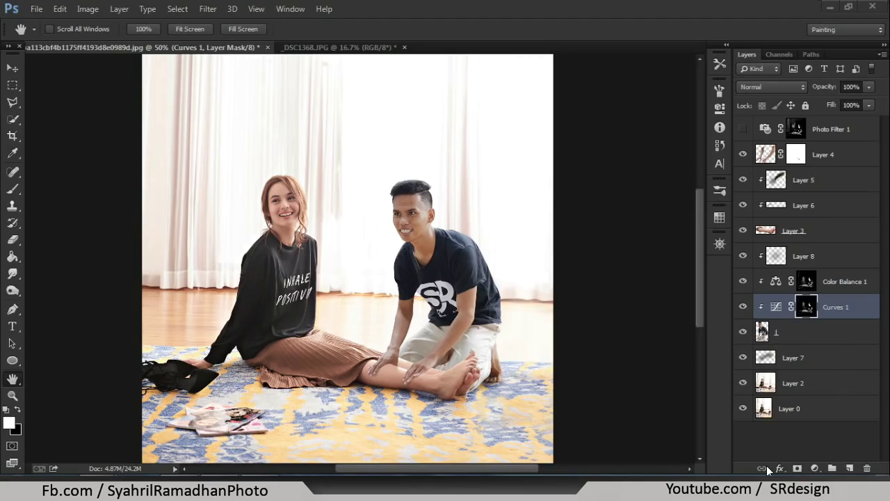
pyautogui.click(14, 68)
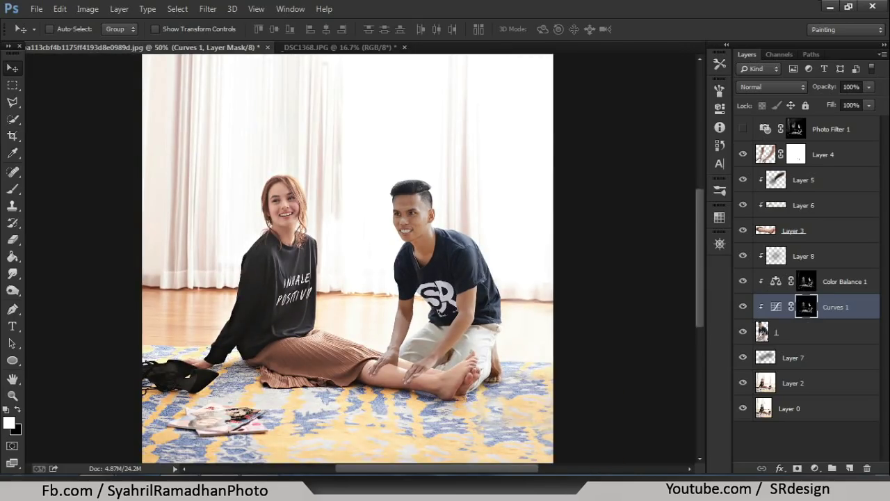
pyautogui.click(786, 486)
pyautogui.click(776, 420)
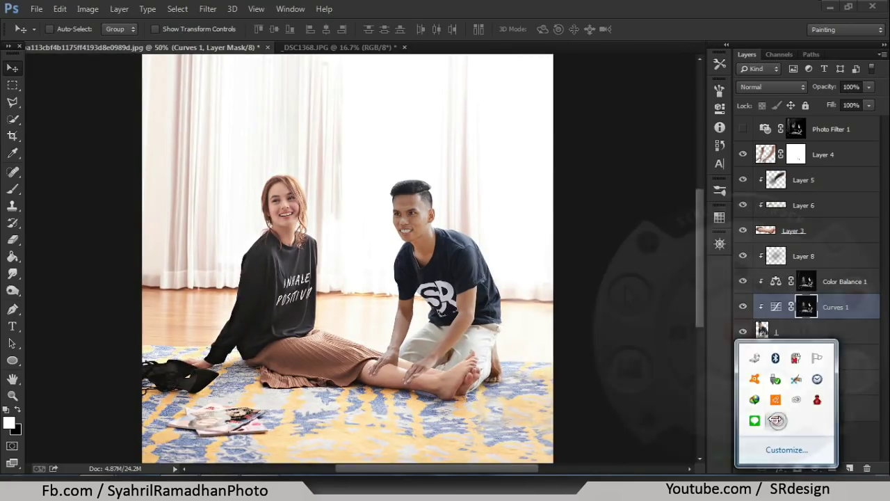